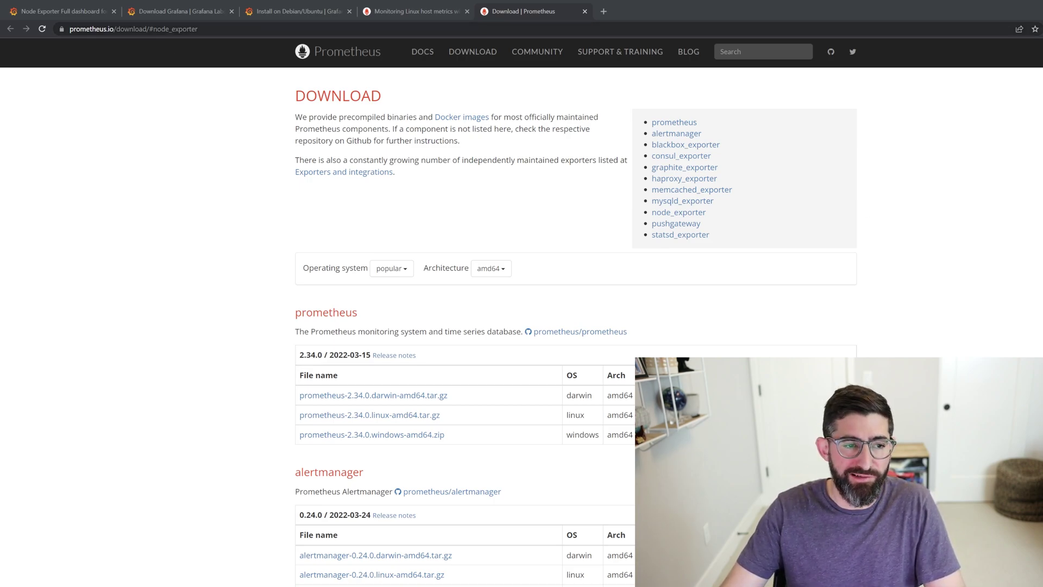
- On the Debian/Ubuntu install guide, select the three 'latest OSS release' setup commands
left_click(169, 13)
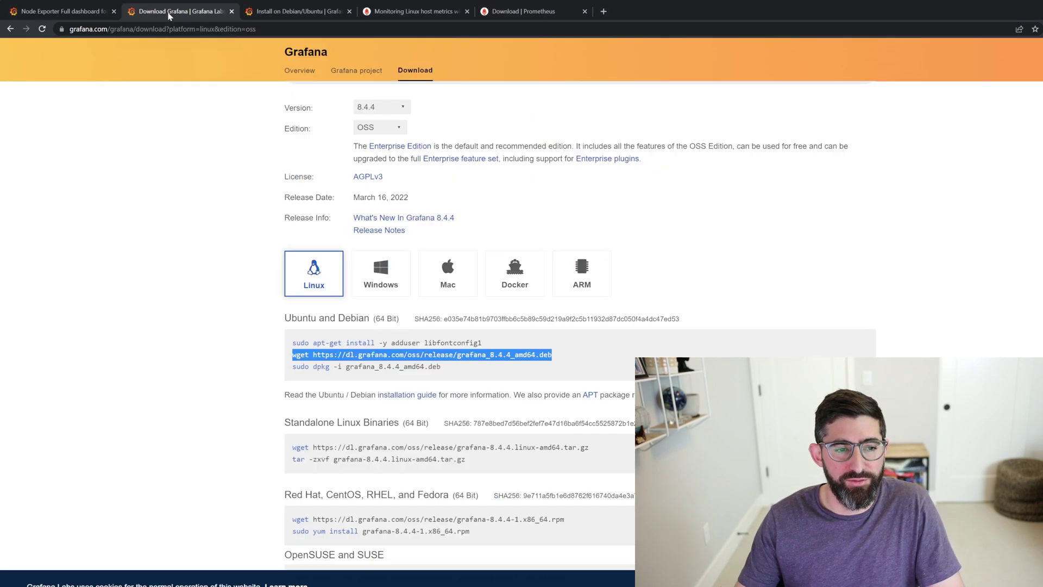
left_click(275, 13)
scroll(328, 159, "up", 15)
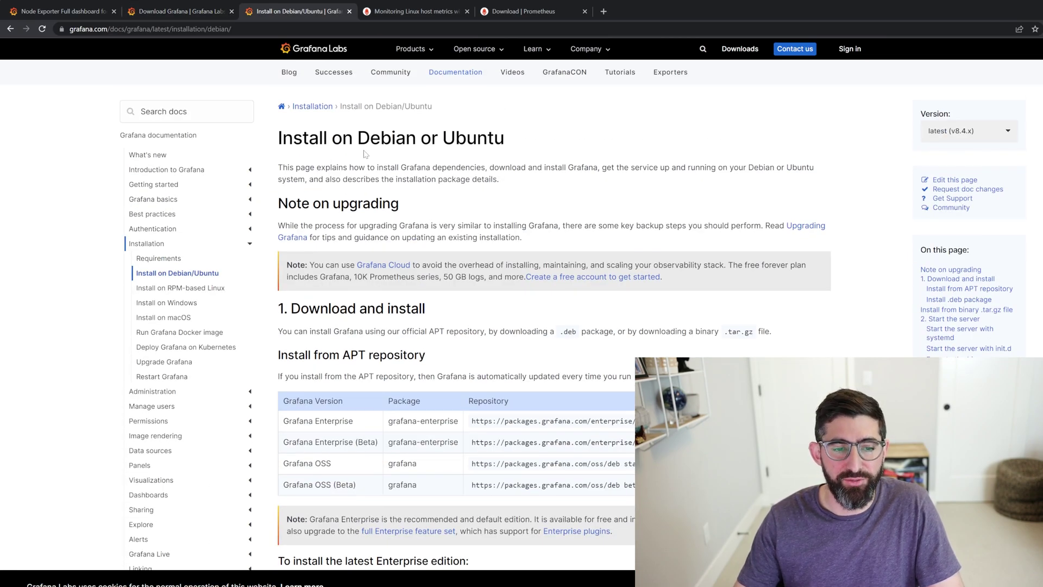
scroll(389, 255, "down", 5)
scroll(389, 255, "down", 3)
scroll(389, 254, "up", 3)
scroll(390, 254, "down", 2)
scroll(416, 395, "down", 3)
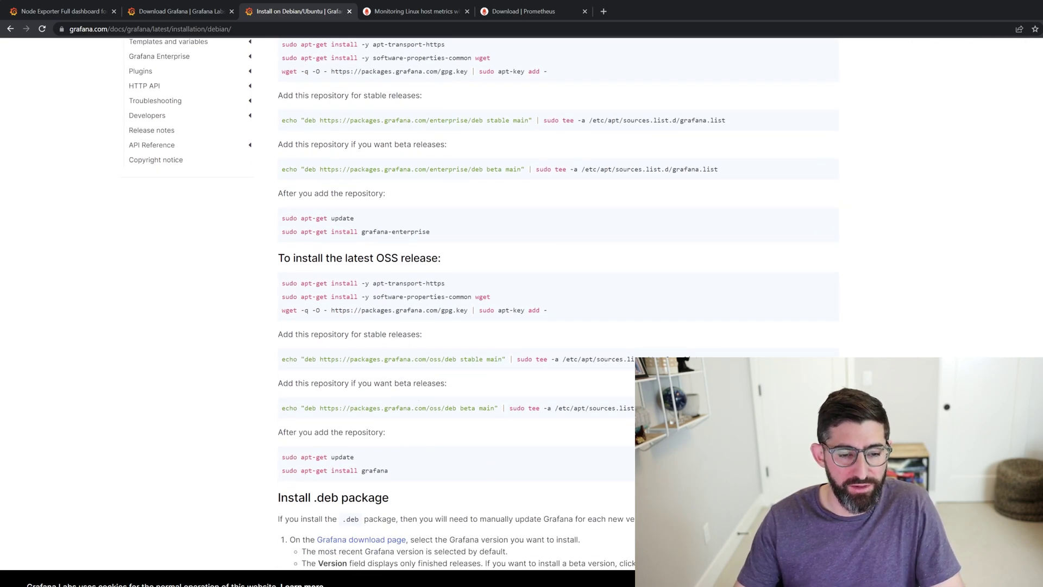
left_click_drag(282, 284, 578, 324)
key("super+c")
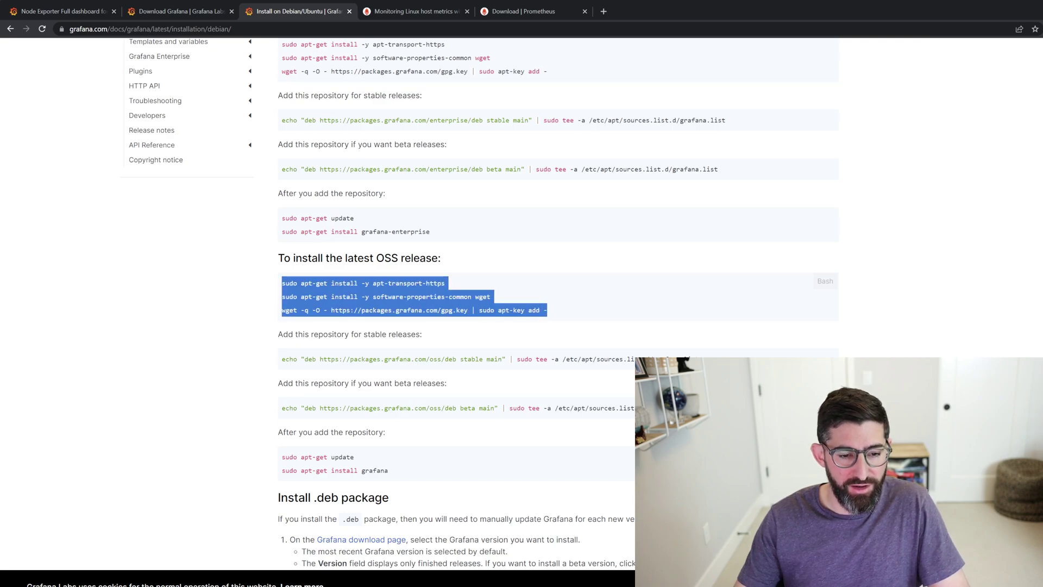
scroll(367, 292, "down", 1)
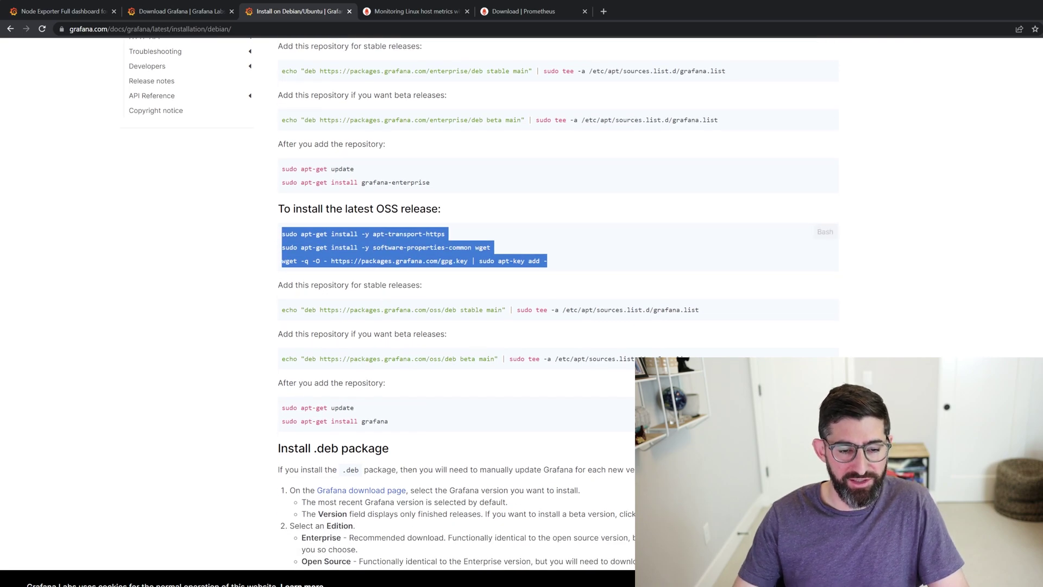
- Paste and run the copied APT repository setup commands in the server terminal
key("alt+Tab")
right_click(328, 338)
key("Return")
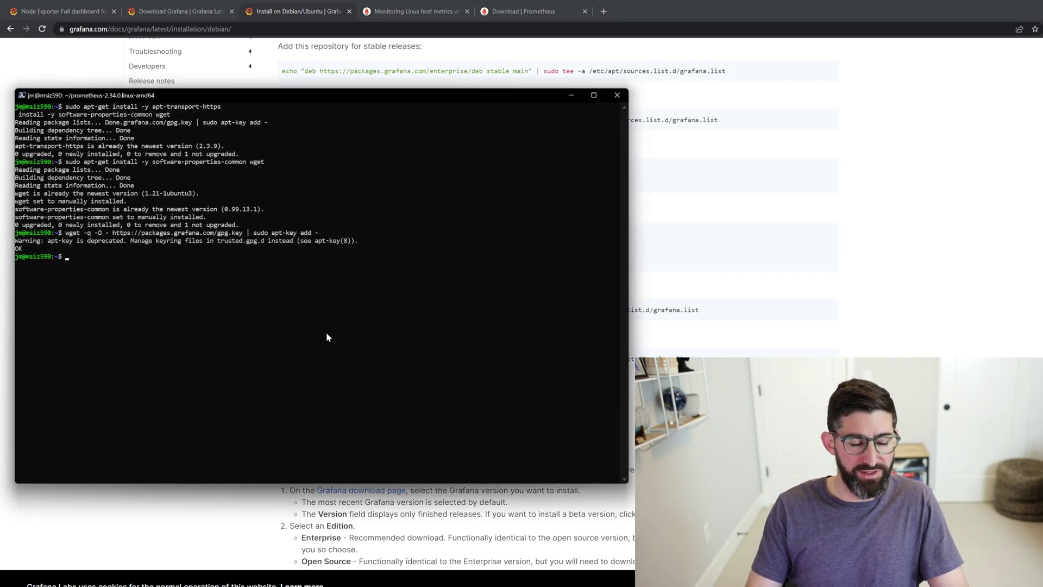
type("sudo apt ")
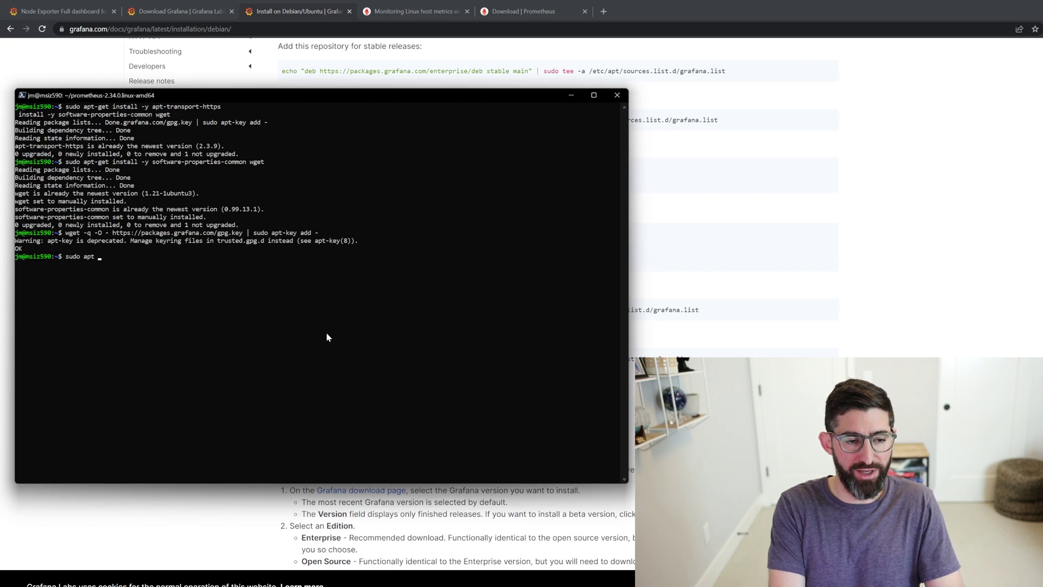
type("install graf")
key("Tab")
key("Tab")
key("Tab")
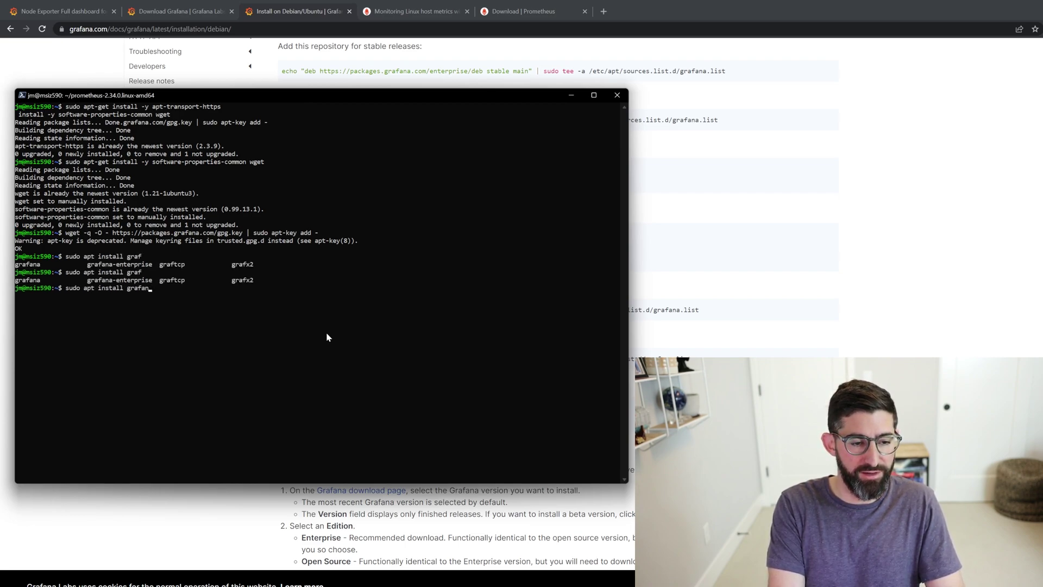
key("BackSpace")
key("BackSpace")
key("BackSpace")
key("BackSpace")
key("BackSpace")
key("BackSpace")
key("BackSpace")
key("BackSpace")
key("BackSpace")
key("BackSpace")
key("BackSpace")
key("BackSpace")
key("BackSpace")
key("BackSpace")
key("BackSpace")
key("BackSpace")
key("BackSpace")
key("BackSpace")
key("BackSpace")
key("BackSpace")
key("BackSpace")
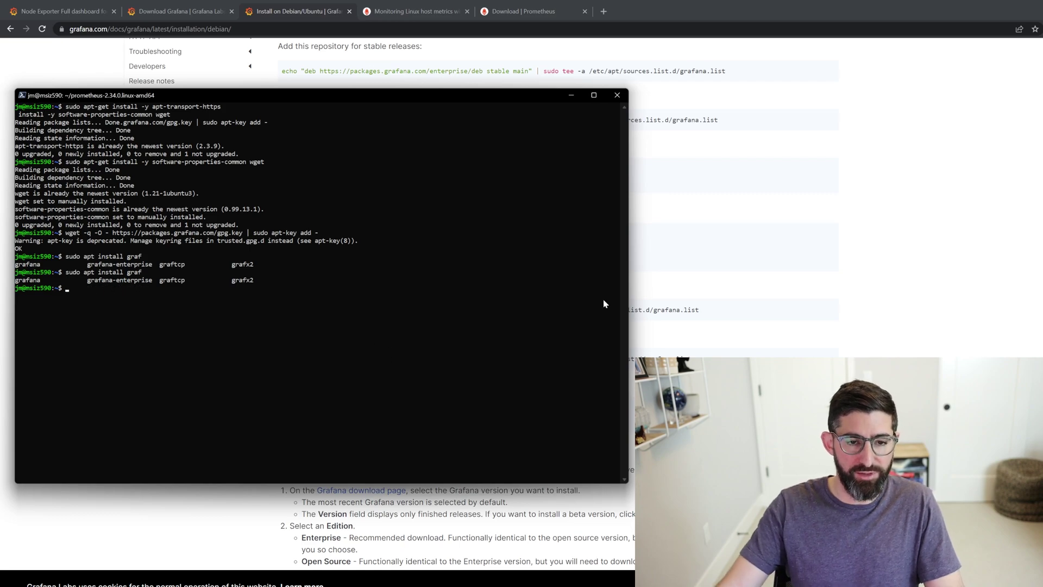
key("alt+Tab")
- Copy the Grafana 8.4.4 wget command from the download page and run it on the server
left_click(181, 11)
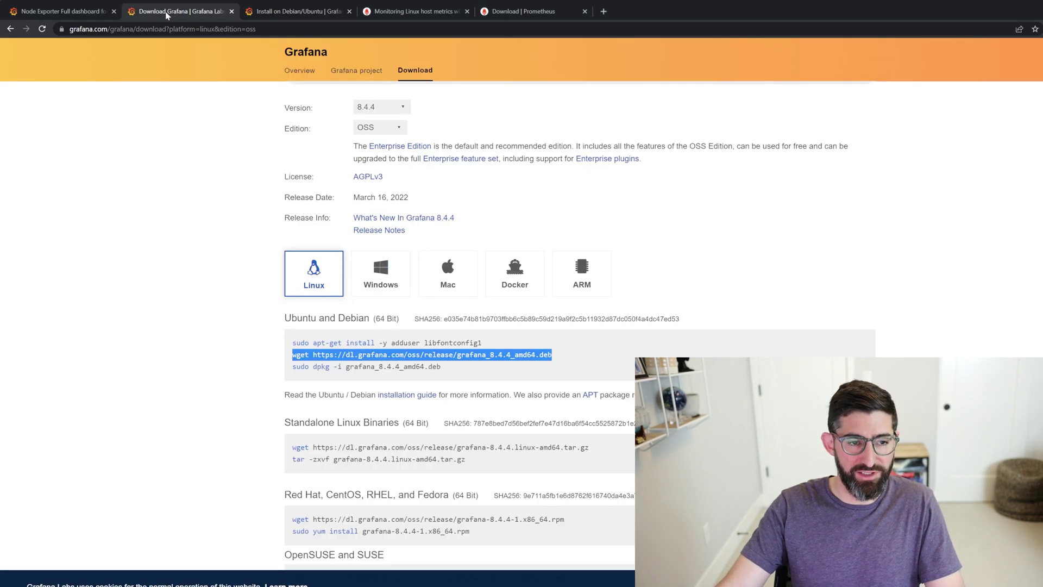
left_click(397, 359)
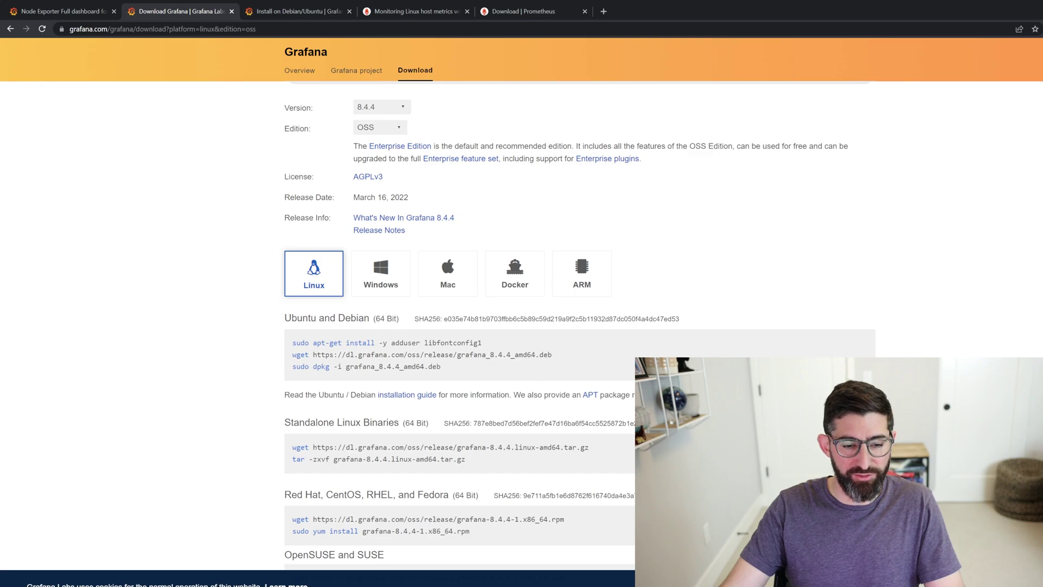
left_click_drag(346, 367, 573, 358)
left_click(434, 366)
key("ctrl+c")
key("alt+Tab")
right_click(364, 305)
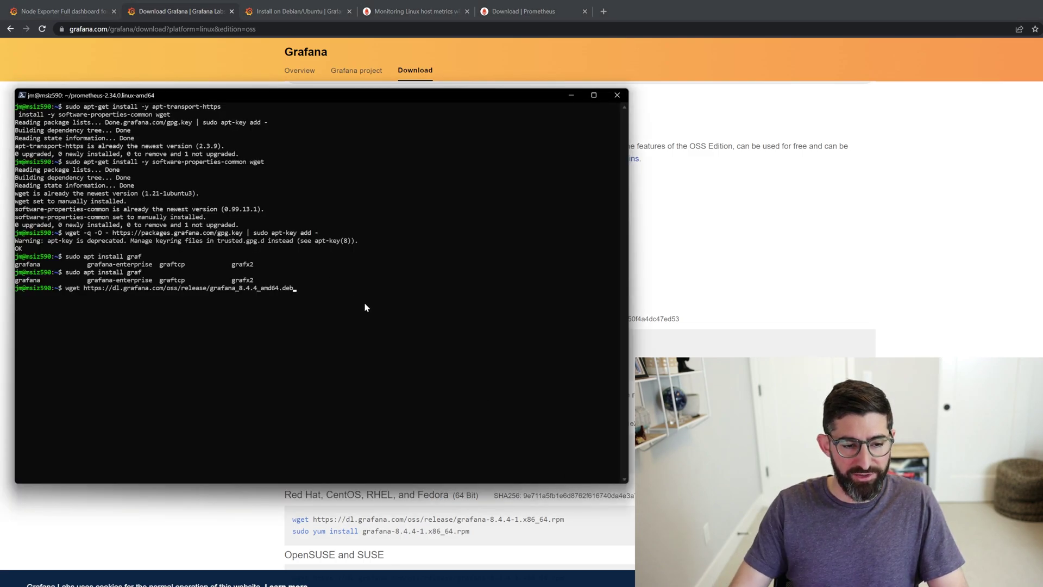
key("Return")
- Install grafana_8.4.4_amd64.deb with sudo dpkg -i and confirm grafana-server runs via ps aux | grep grafana
type("ls")
key("Return")
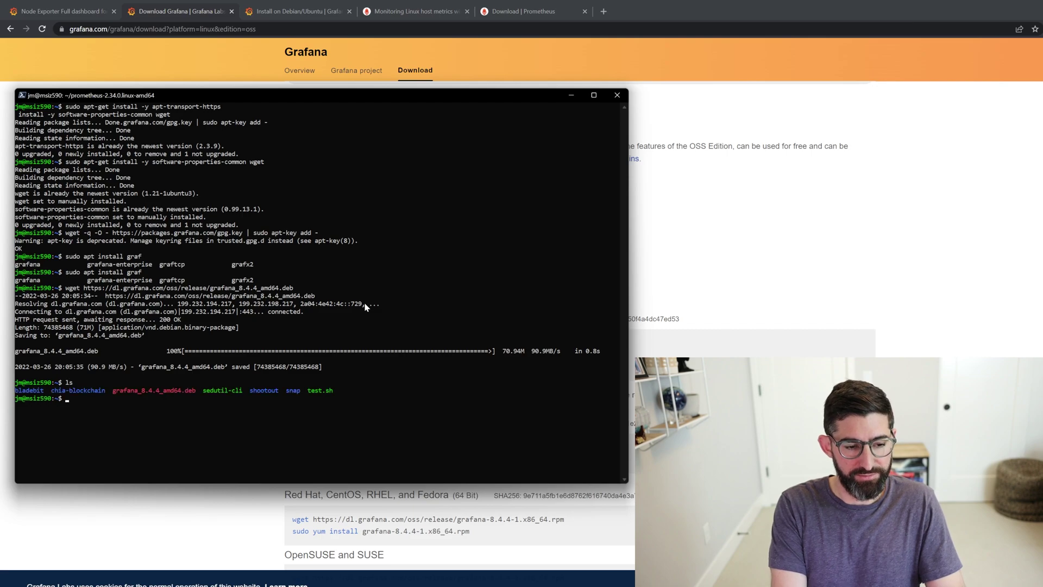
type("sudo dpk")
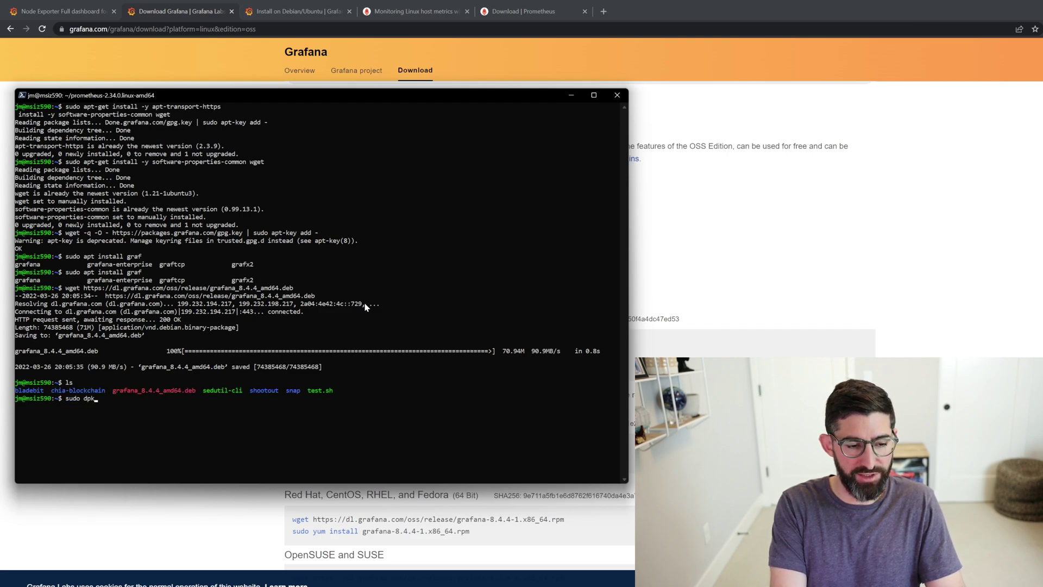
type("g -i g")
key("Tab")
key("Return")
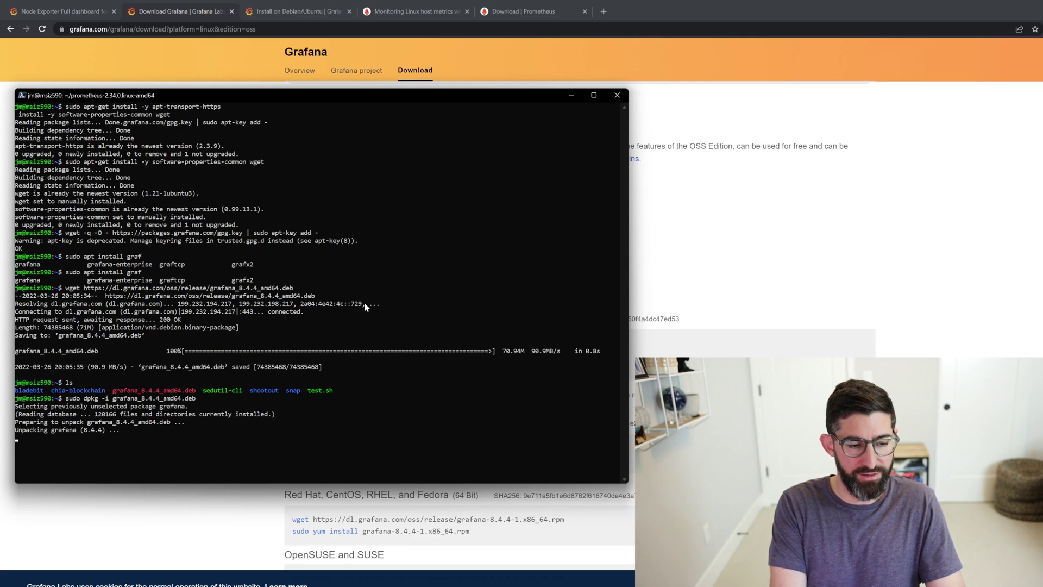
type("ps au")
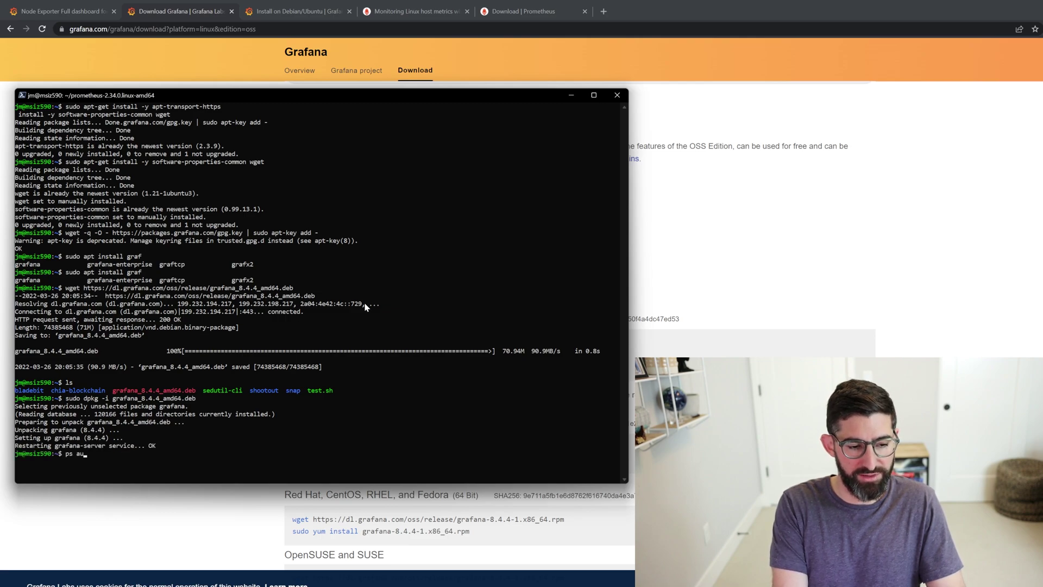
type("x | grep gr")
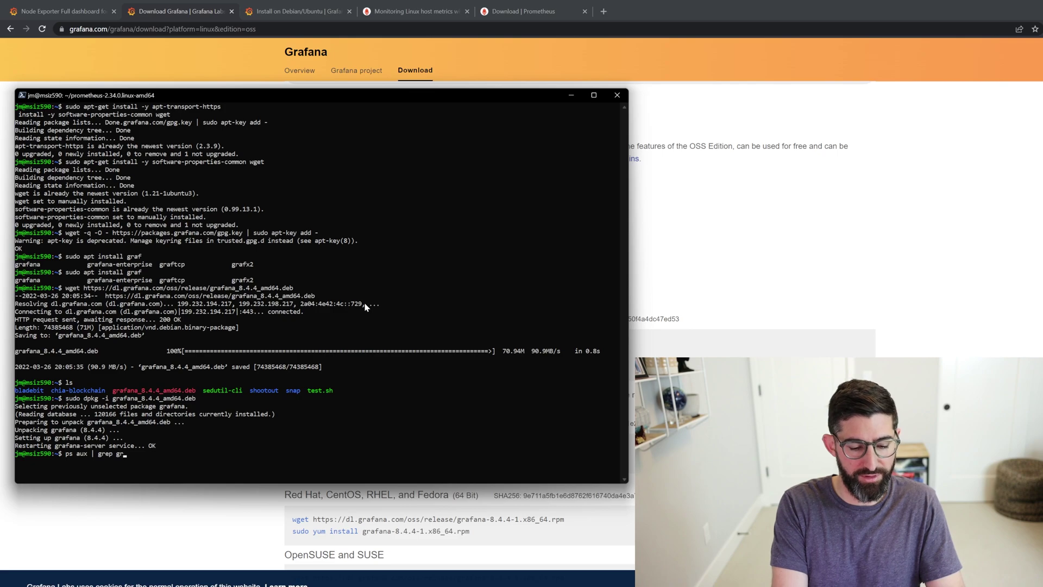
type("afana")
key("Return")
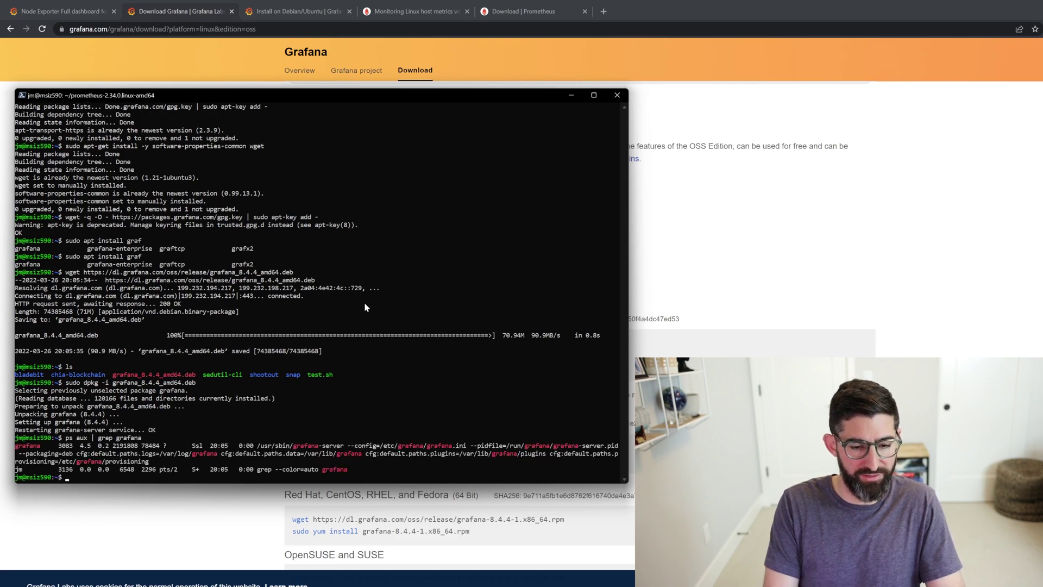
- Browse htop down to the grafana-server processes, quit it, and clear the terminal with Ctrl+L
type("htop")
key("Return")
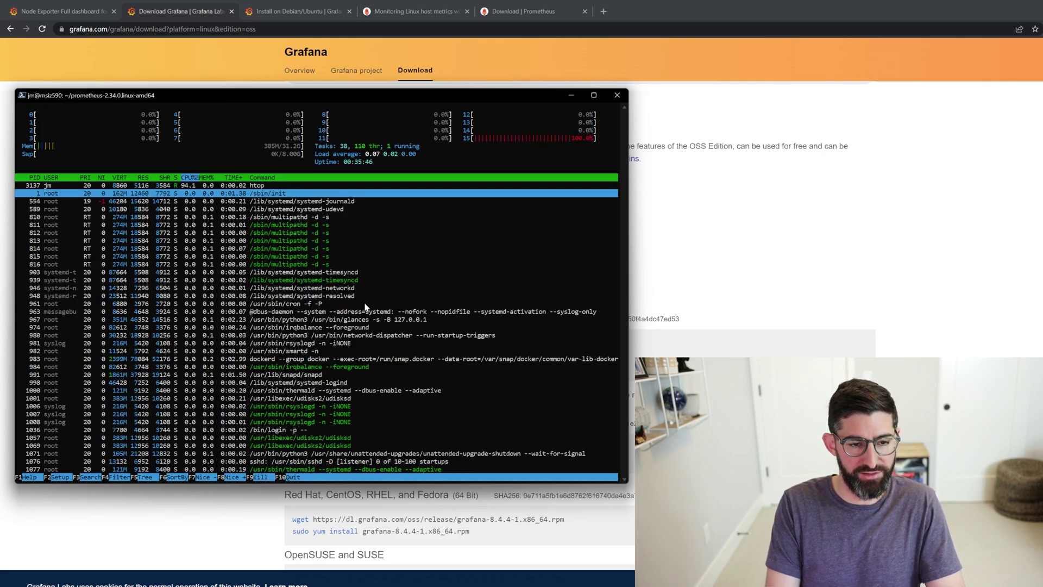
key("Down")
key("Down")
key("Down")
key("Down")
key("Down")
key("Down")
key("Down")
key("Down")
key("Down")
key("Down")
key("Down")
key("Down")
key("Down")
key("Down")
key("Down")
key("Down")
key("Down")
key("Down")
key("Down")
key("Down")
key("Down")
key("Down")
key("Down")
key("Down")
key("Down")
key("Down")
key("Down")
key("Down")
key("Down")
key("Down")
key("Down")
key("Down")
key("Down")
key("Down")
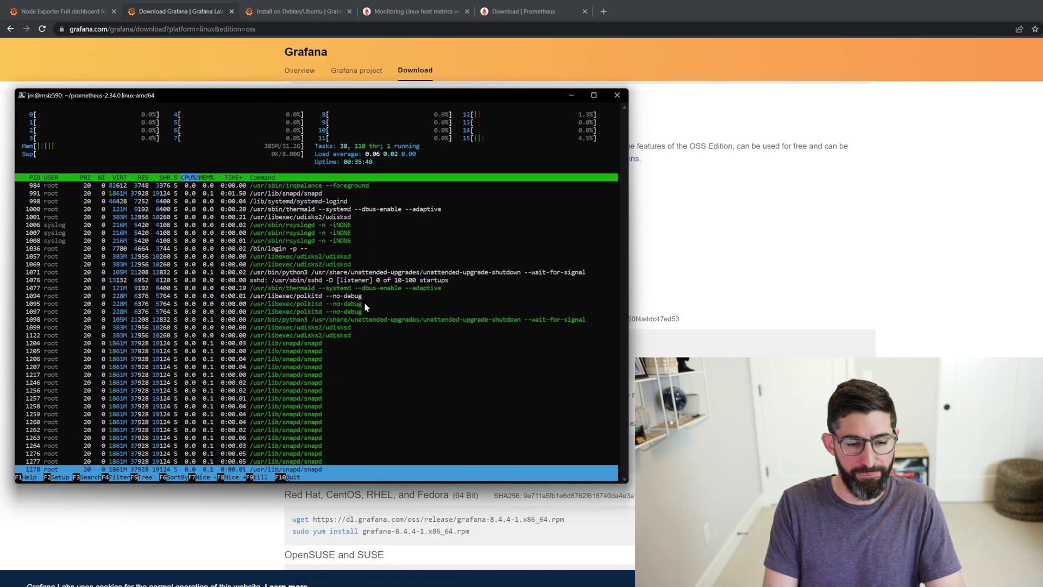
key("Down")
key("Down")
key("Down")
key("Down")
key("Down")
key("Down")
key("Down")
key("Down")
key("Down")
key("Down")
key("Down")
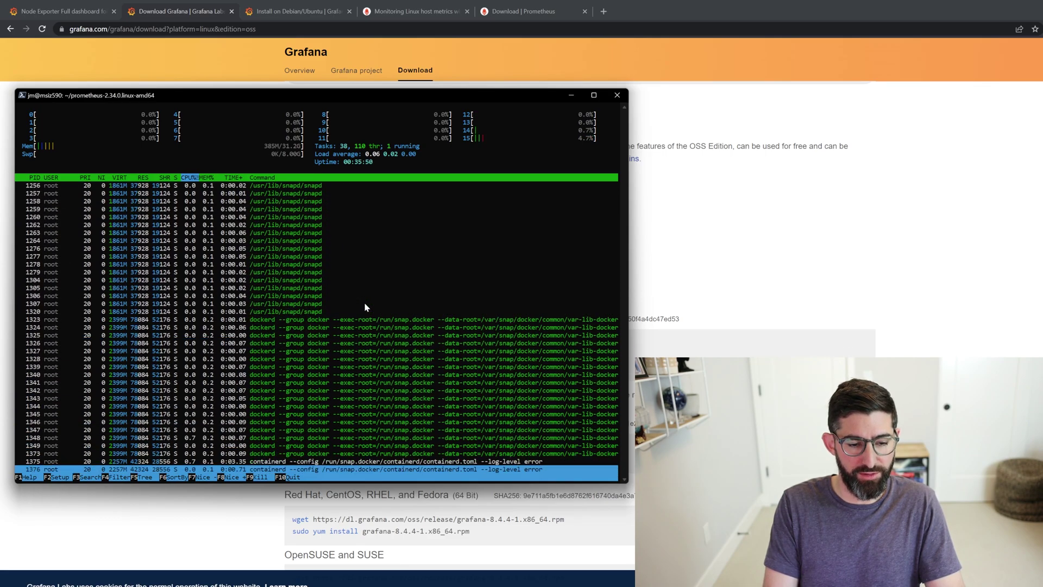
key("Down")
key("Down")
key("Down")
key("Down")
key("Down")
key("Down")
key("Down")
key("Down")
key("Down")
key("Down")
key("Down")
key("Down")
key("Down")
key("Down")
key("Down")
key("Down")
key("Down")
key("Down")
key("Down")
key("Down")
key("Up")
key("Up")
key("Up")
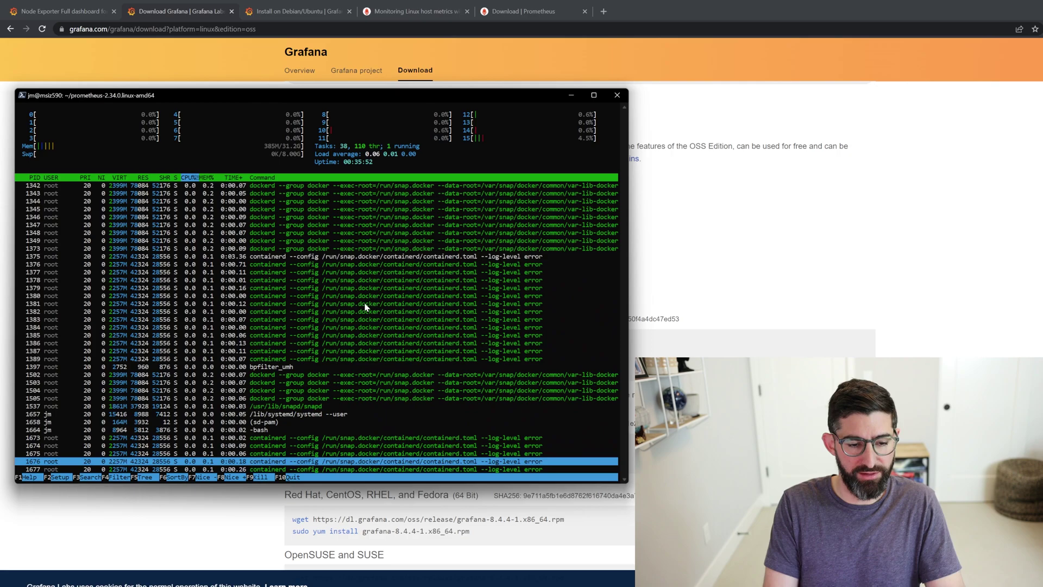
key("Down")
key("Down")
key("Down")
key("Down")
key("Down")
key("Down")
key("Down")
key("Down")
key("Down")
key("Down")
key("Down")
key("Down")
key("Down")
key("Down")
key("Down")
key("Down")
key("Down")
key("Down")
key("Down")
key("Down")
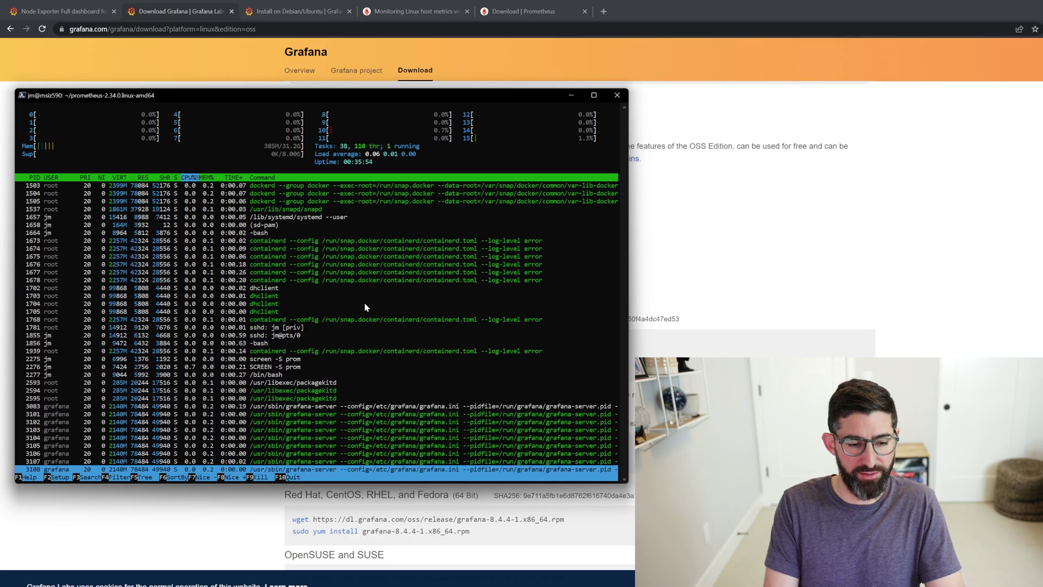
key("Up")
key("Up")
key("Up")
key("Up")
key("q")
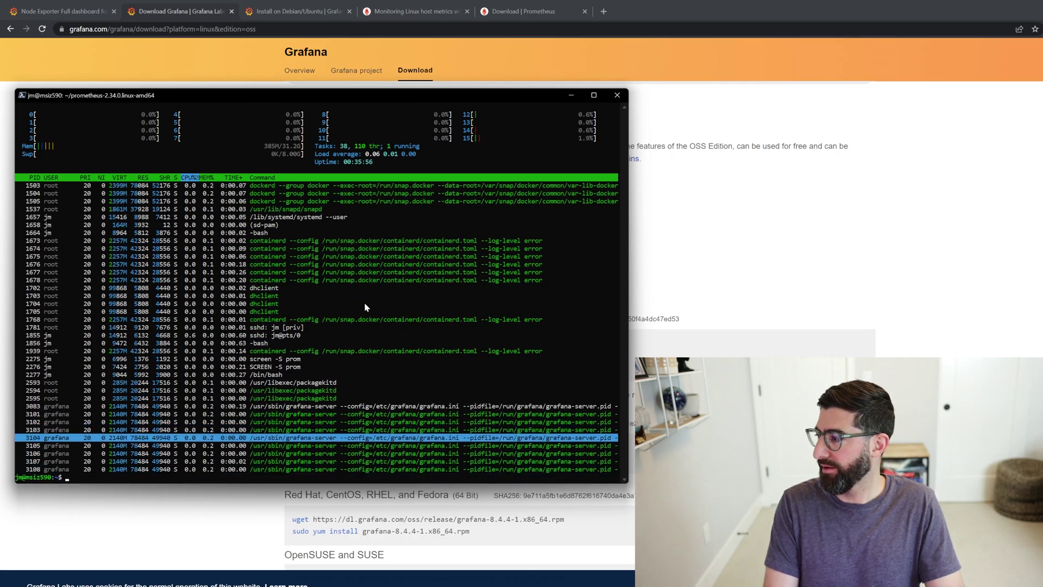
key("ctrl+l")
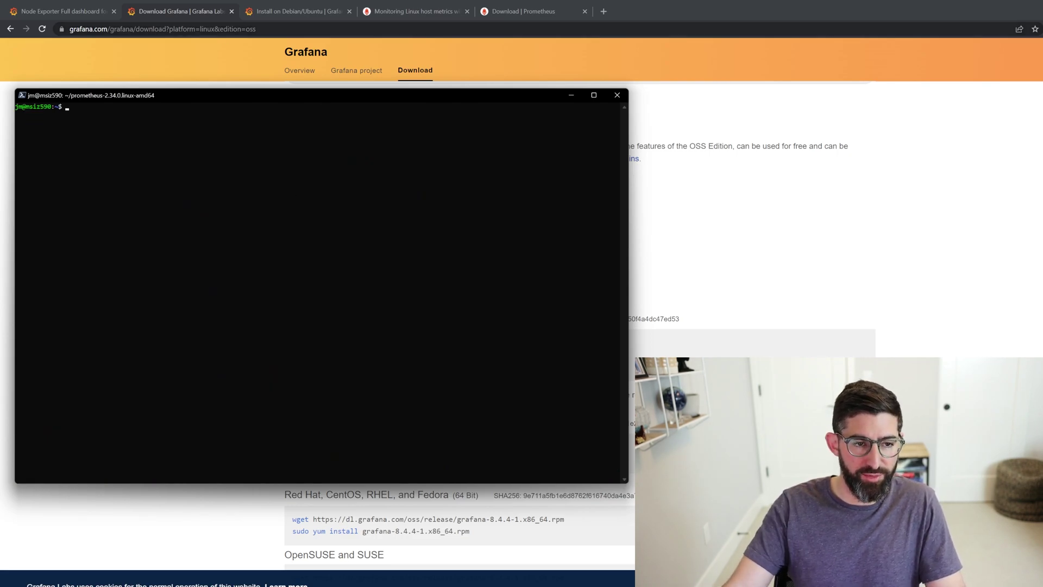
- Copy the Prometheus linux-amd64 tarball link from the Prometheus download page
left_click(420, 16)
left_click(523, 12)
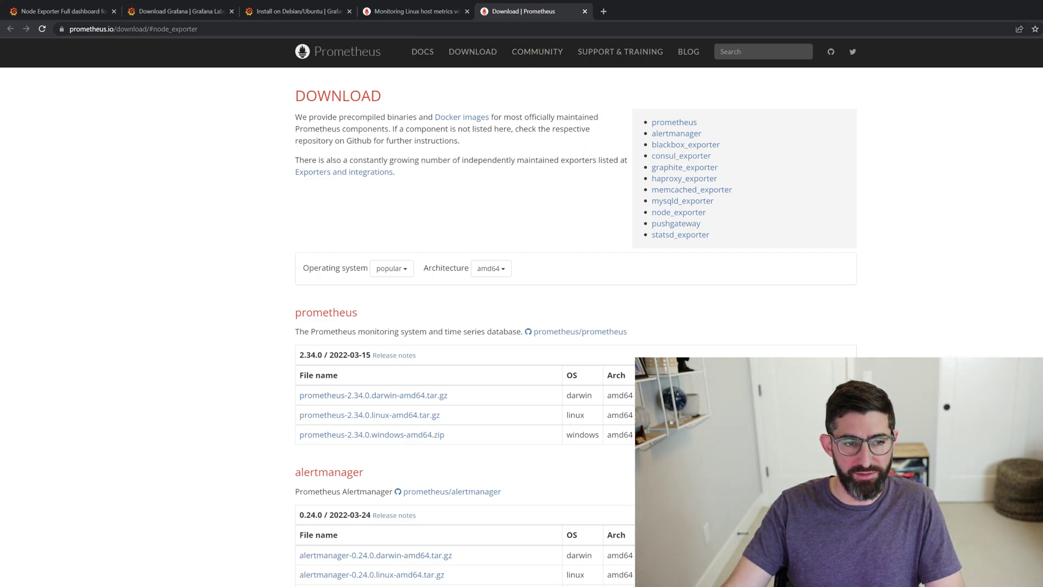
left_click(136, 29)
left_click_drag(222, 29, 162, 29)
key("BackSpace")
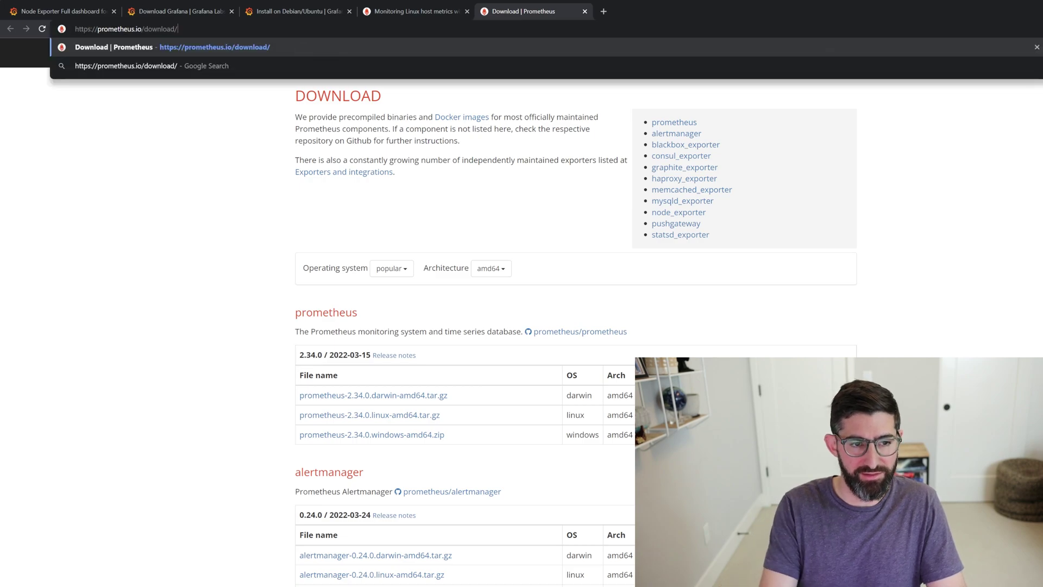
key("Return")
scroll(459, 186, "down", 6)
scroll(421, 212, "up", 3)
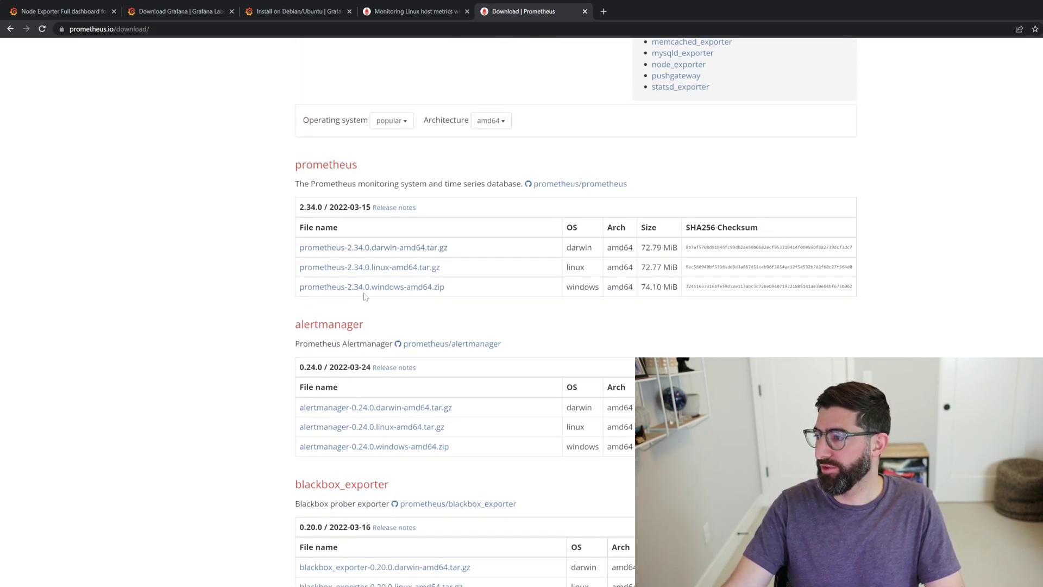
right_click(381, 271)
left_click(421, 331)
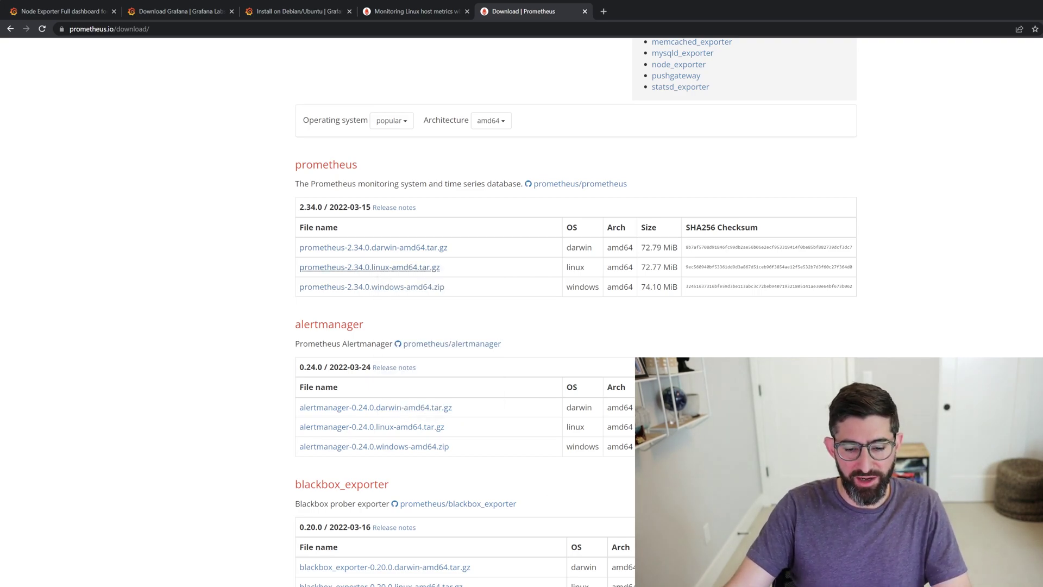
- Download the Prometheus 2.34.0 tarball on the server with wget
key("alt+Tab")
type("wget")
key("ctrl+v")
key("Return")
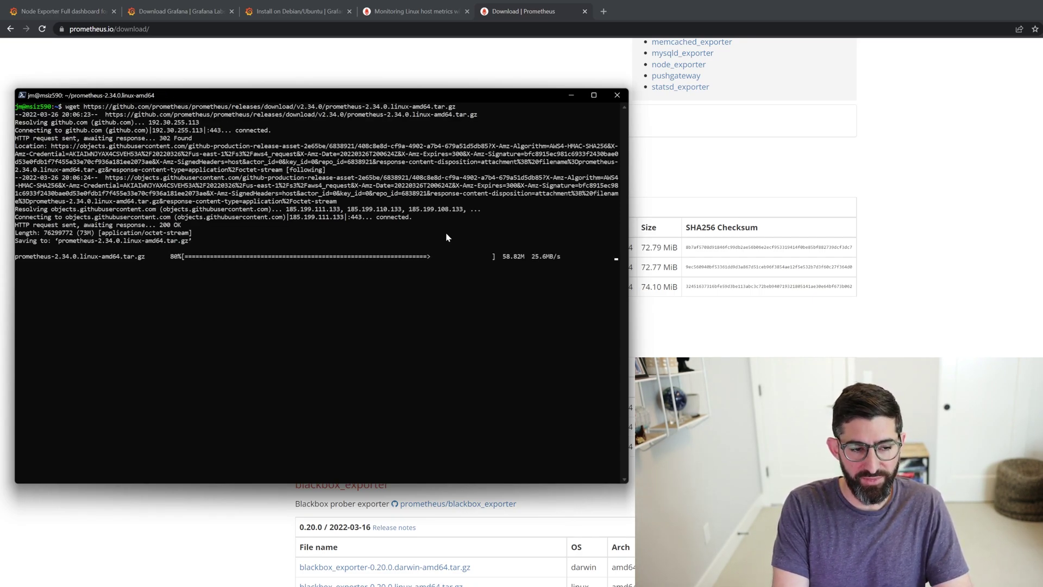
- Extract the Prometheus archive with tar -xvf and confirm the prometheus-2.34.0.linux-amd64 folder with ls
type("tar ")
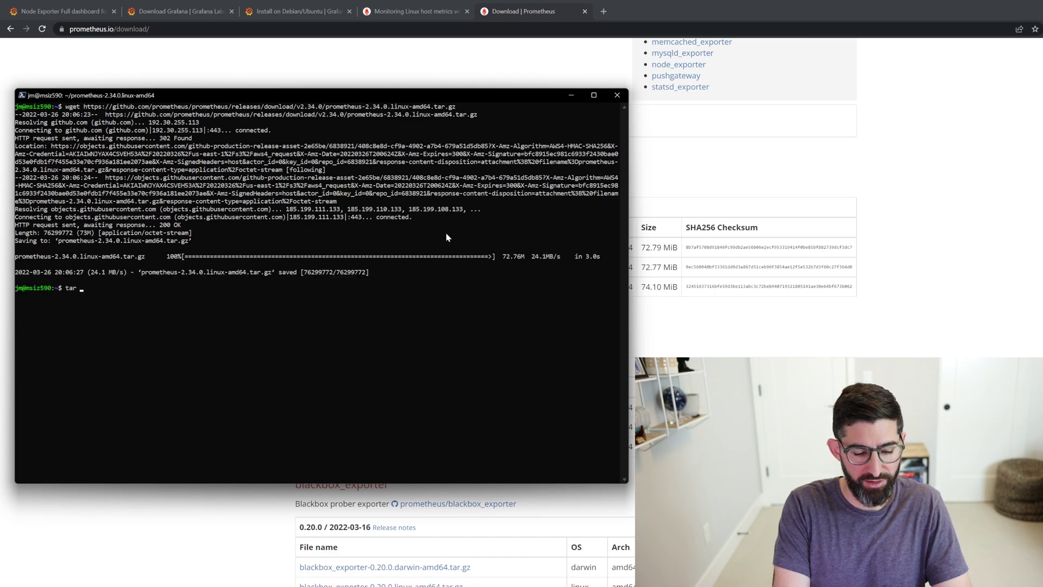
type("-xvf ")
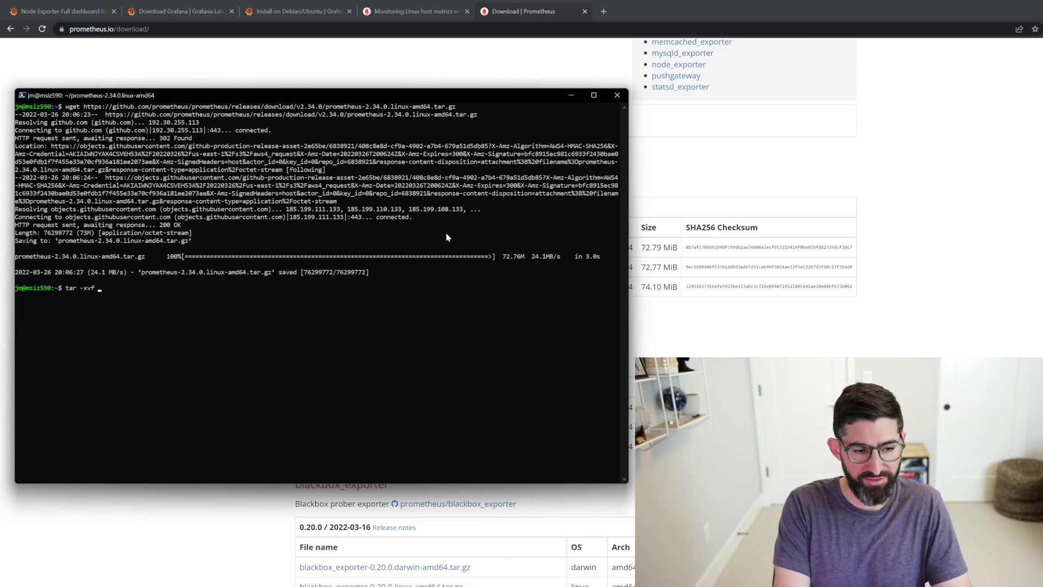
type("pr")
key("Tab")
key("Return")
type("ls")
key("Return")
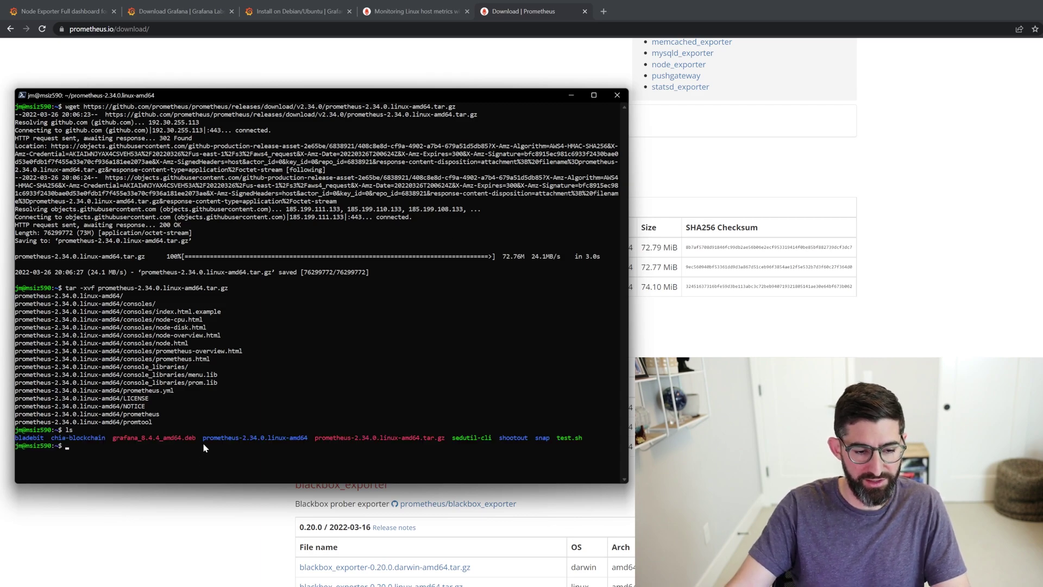
left_click_drag(203, 442, 318, 442)
left_click(309, 445)
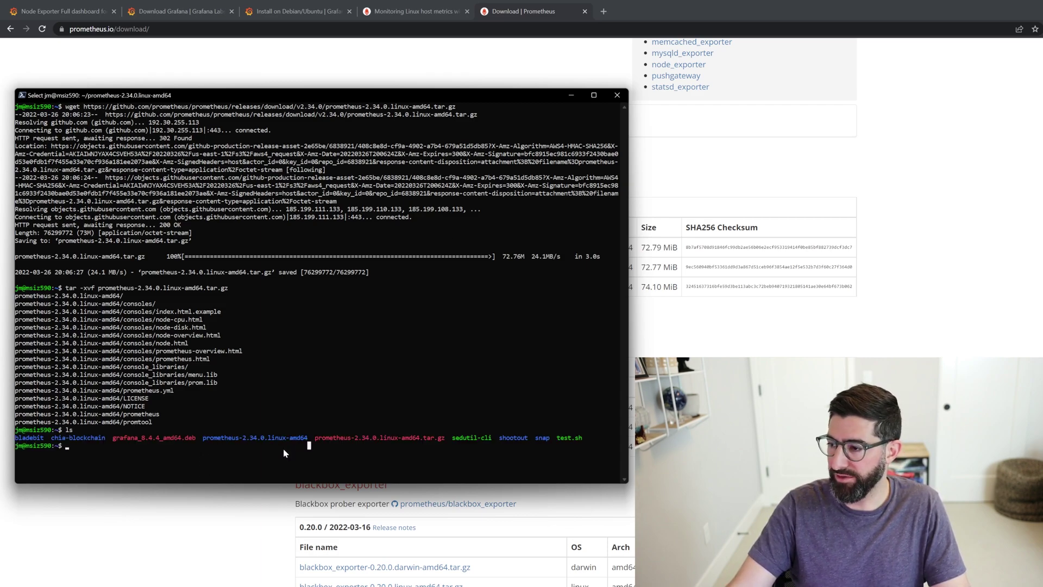
- Copy the node_exporter linux tar.gz link address from the Prometheus download page
key("alt+Tab")
scroll(510, 178, "down", 5)
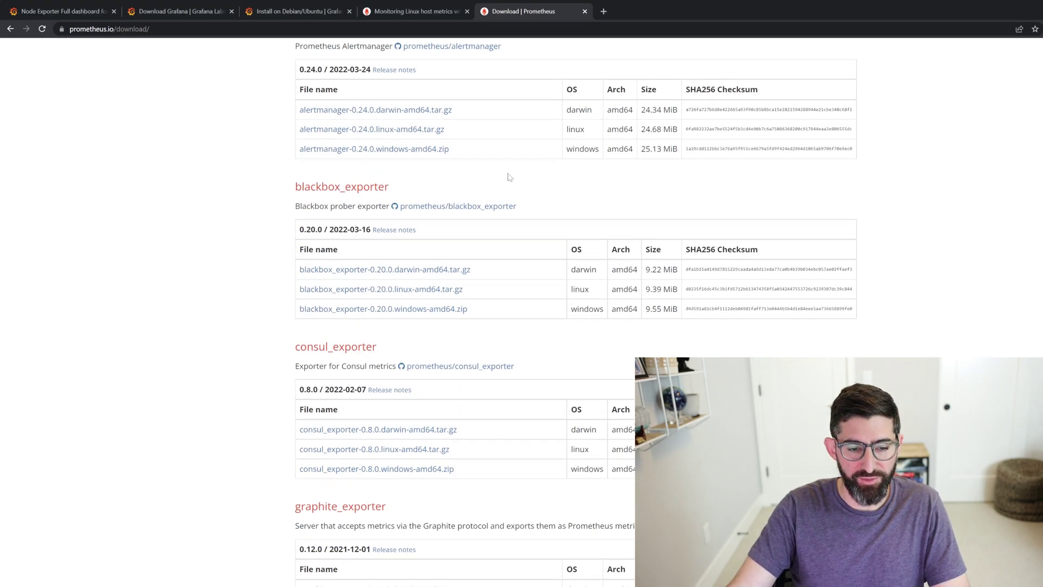
scroll(510, 177, "down", 15)
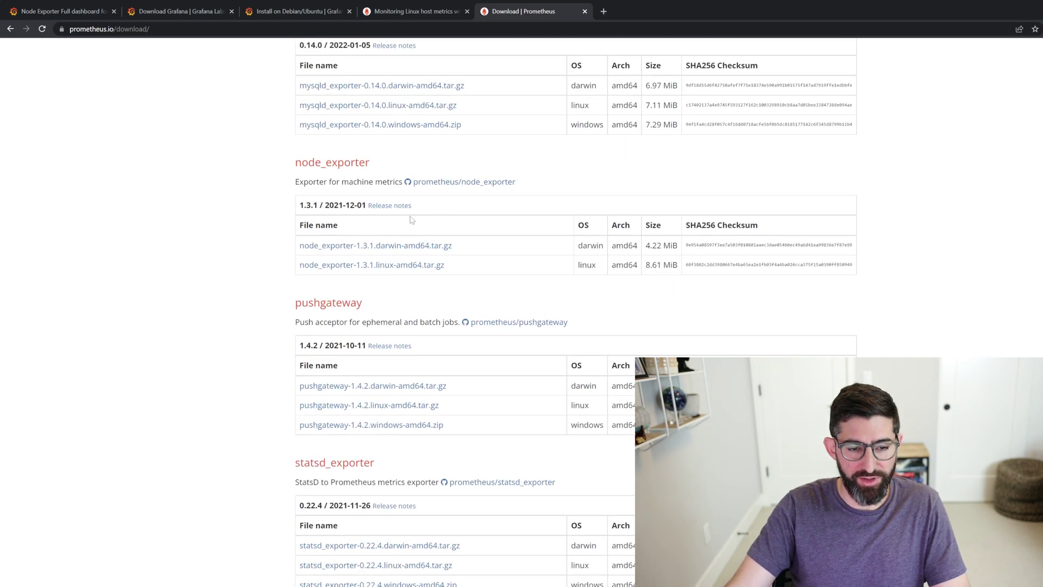
right_click(391, 266)
left_click(445, 333)
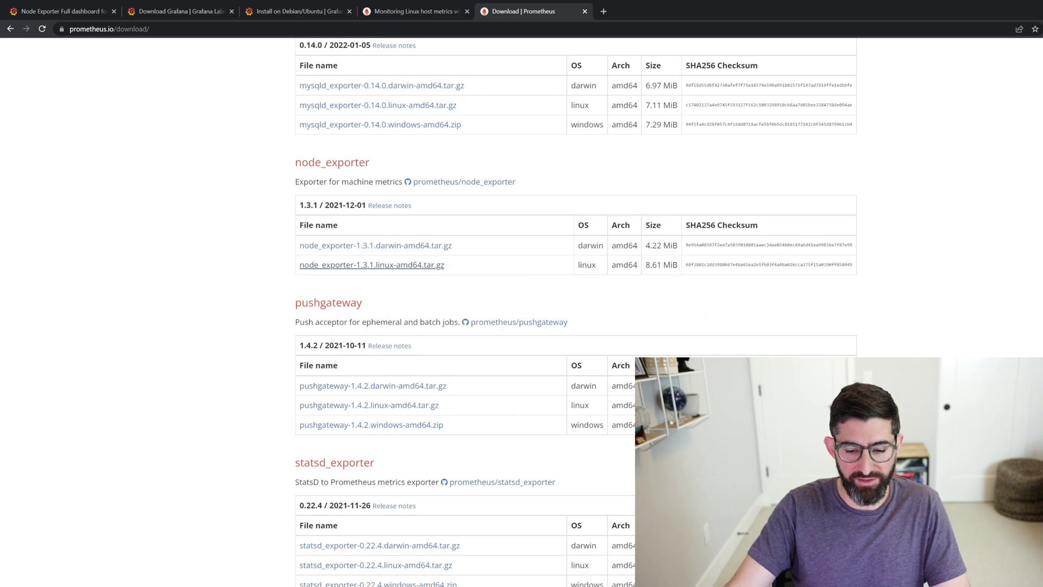
- Download node_exporter 1.3.1 with wget, extract it with tar -xvf, and list the folder with ls
key("alt+Tab")
type("wget")
key("ctrl+v")
key("Return")
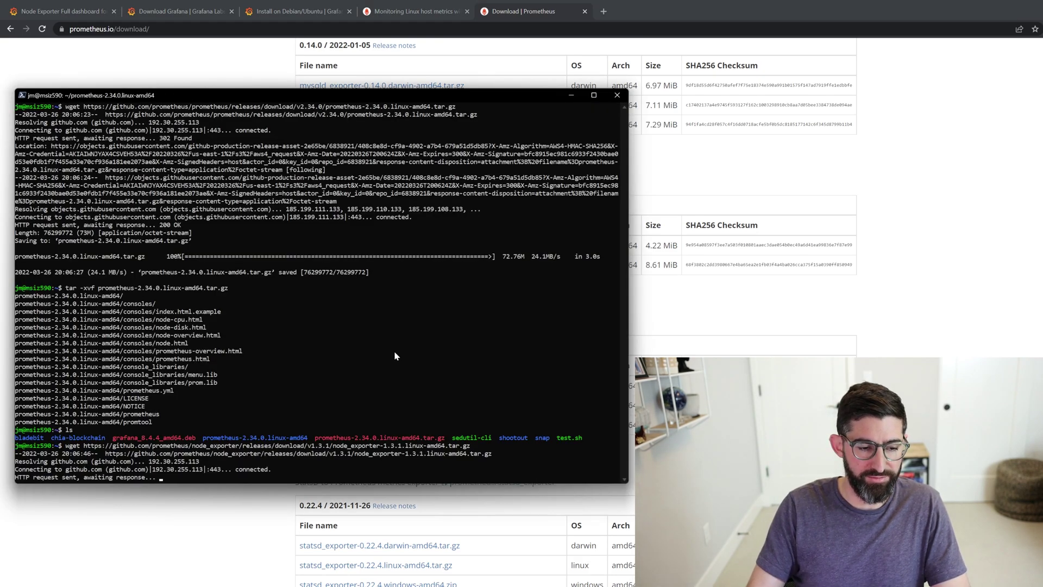
type("tar")
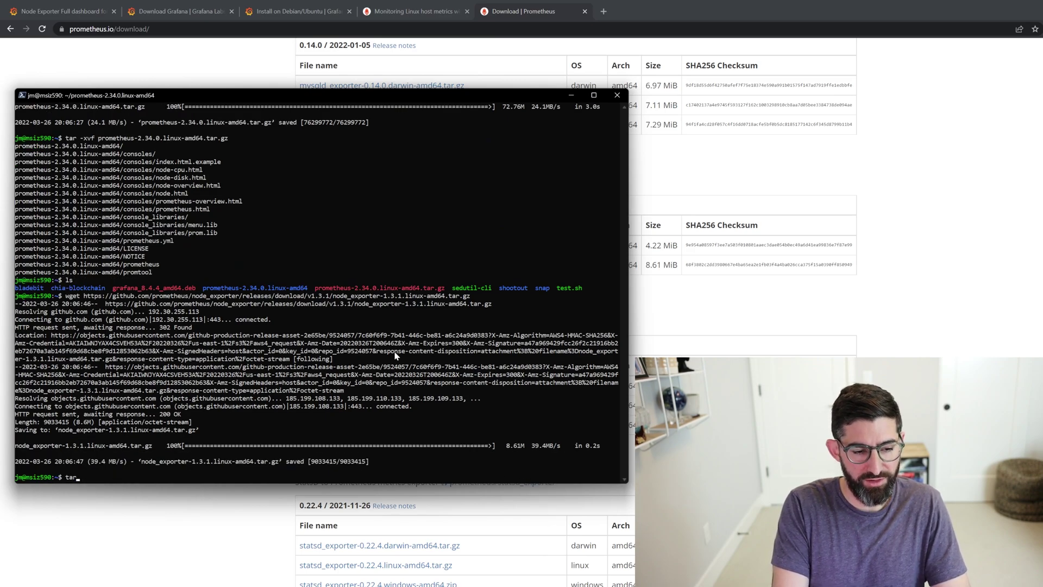
type(" -xvf n")
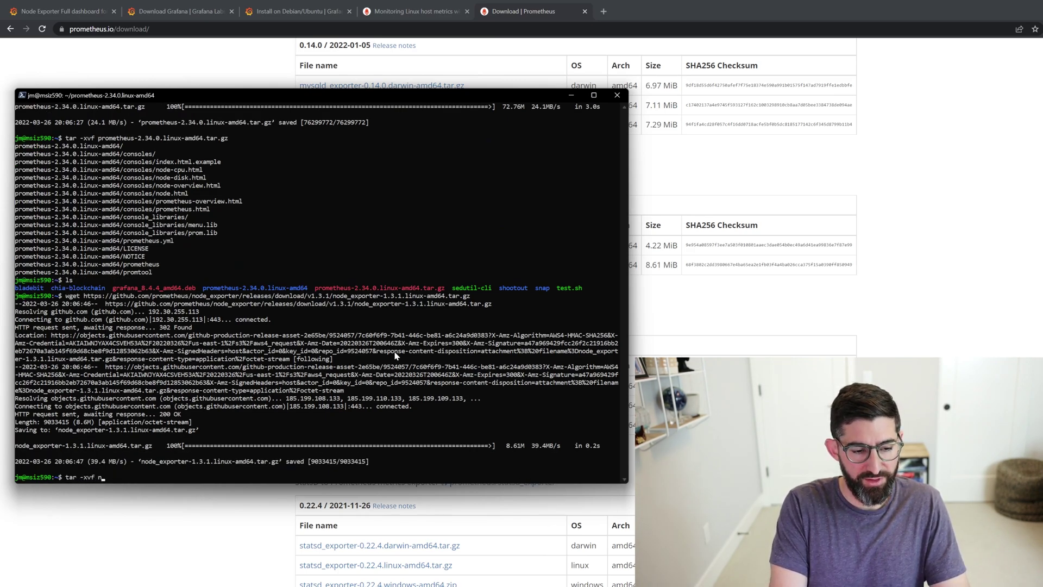
key("Tab")
key("Return")
type("ls")
key("Return")
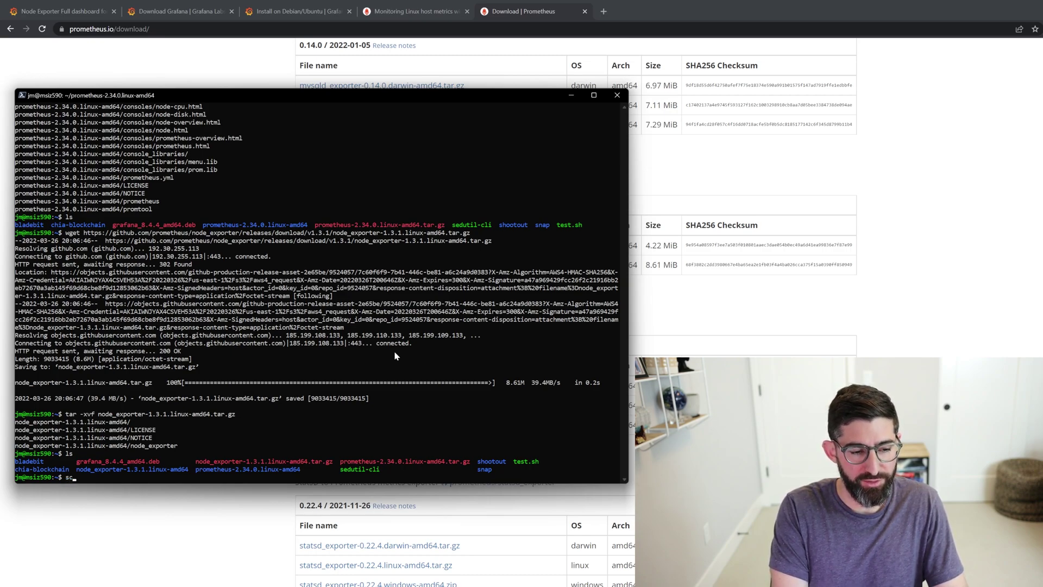
- Run ./node_exporter inside a screen session named node, then detach with Ctrl+A D
type("reen -S ")
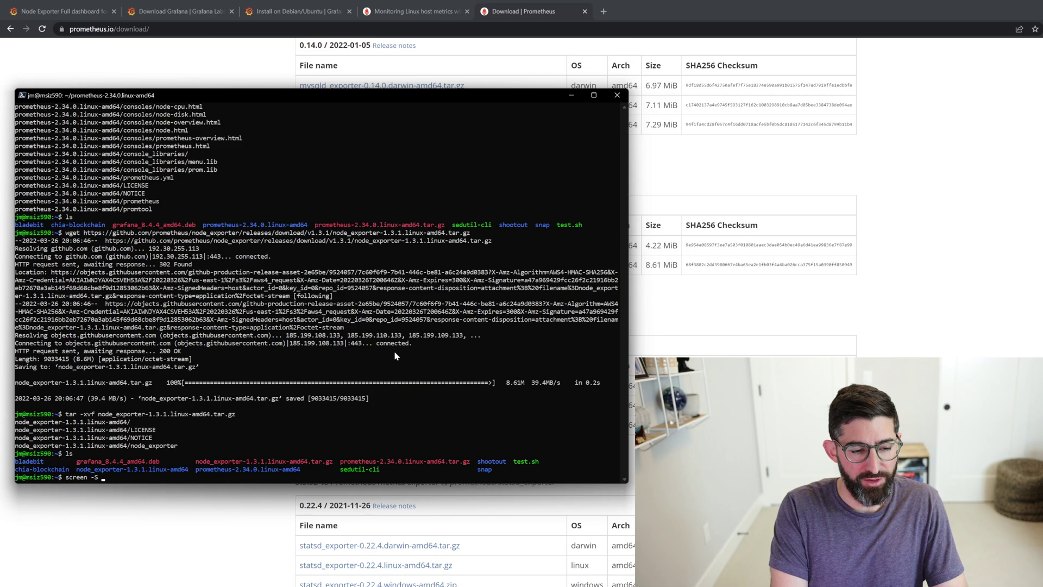
type("node")
key("Return")
type("cd no")
key("Tab")
key("Return")
type("./no")
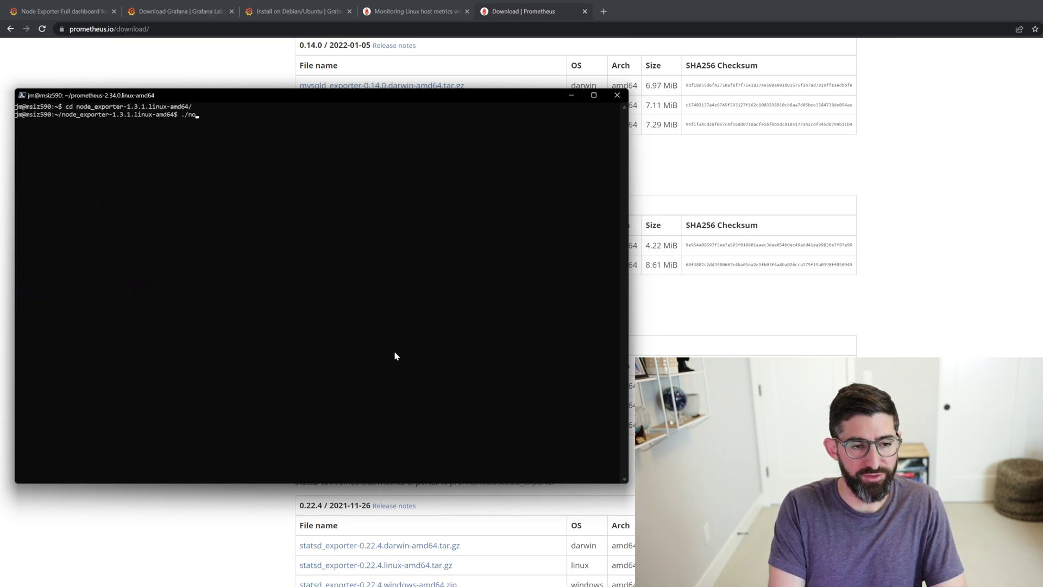
key("Tab")
key("Return")
key("ctrl+a")
key("d")
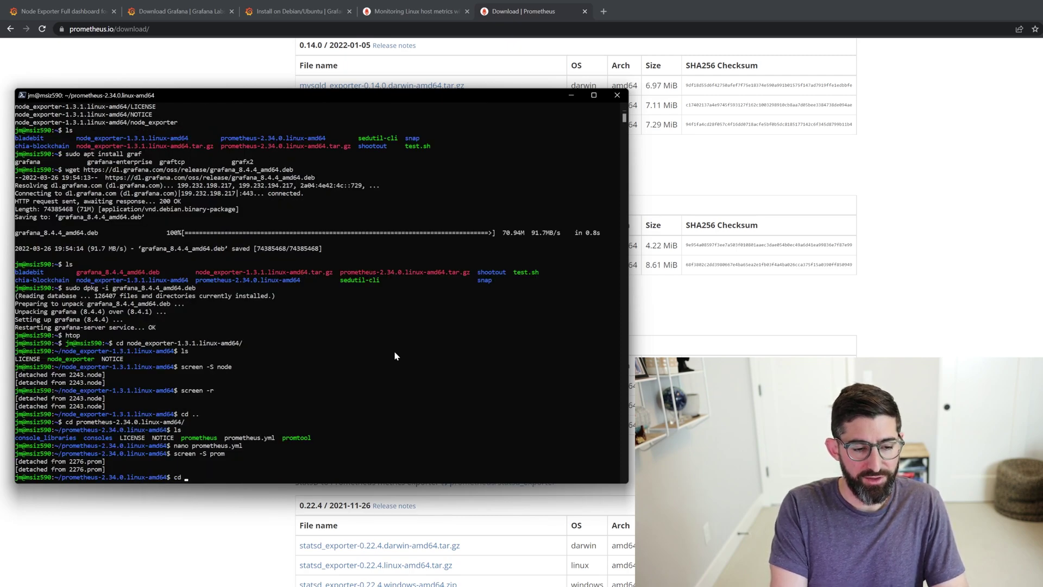
- Return to the home folder and cd into prometheus-2.34.0.linux-amd64
type("prome")
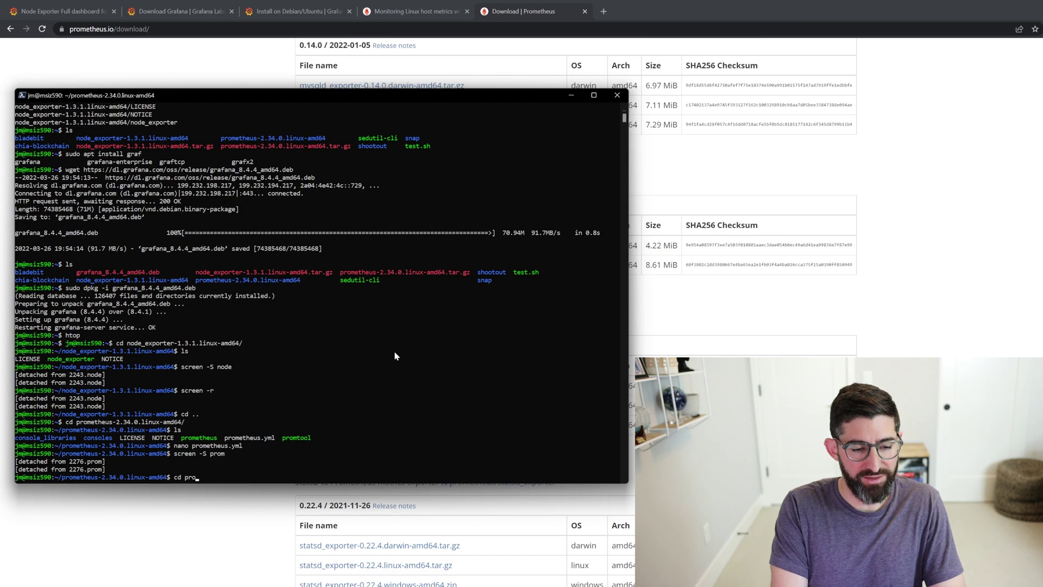
key("BackSpace")
key("BackSpace")
key("BackSpace")
key("BackSpace")
type("..")
key("Return")
type("cd prom")
key("Tab")
key("Return")
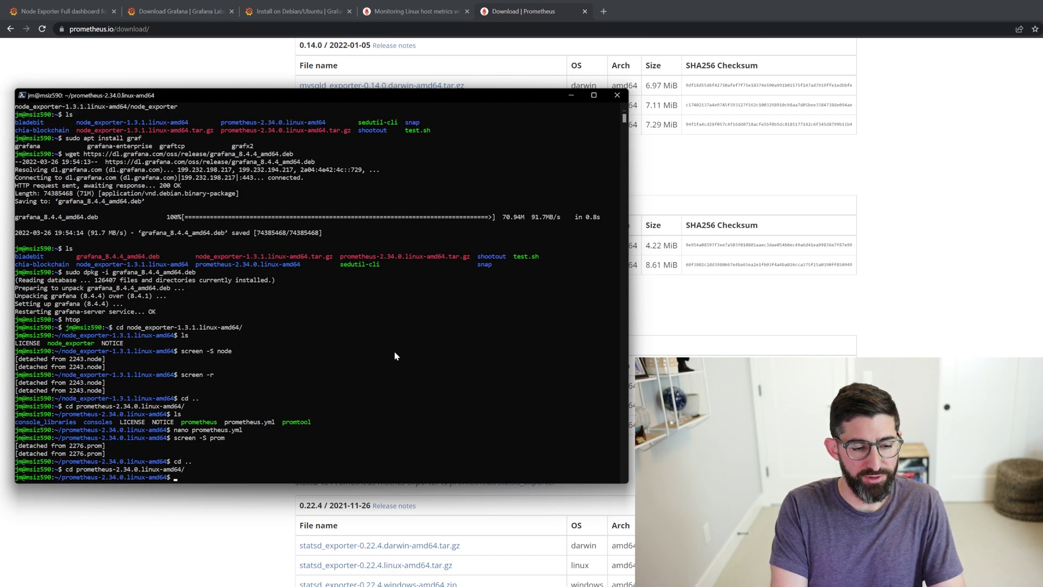
- Open prometheus.yml in nano
type("ls")
key("Return")
type("nano")
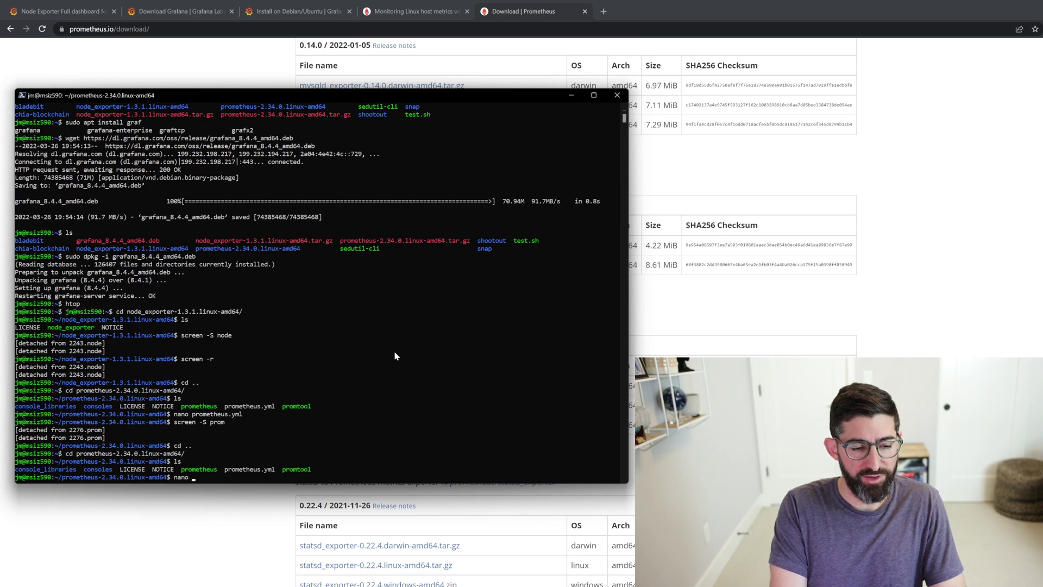
type(" prometheus.yml")
key("Return")
- Copy the job_name: node lines from the Node Exporter guide's example config
left_click(401, 14)
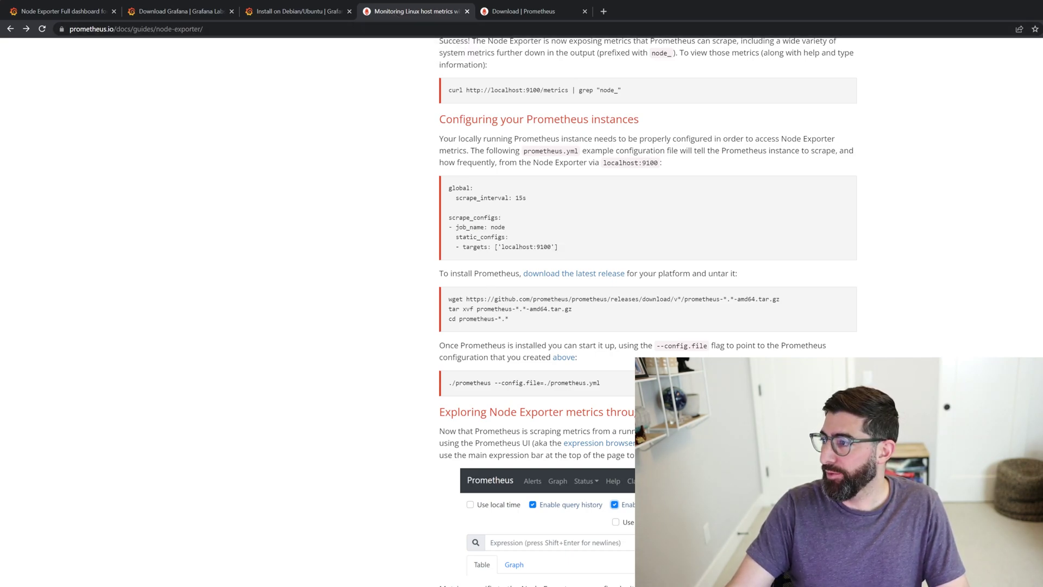
left_click_drag(559, 248, 439, 230)
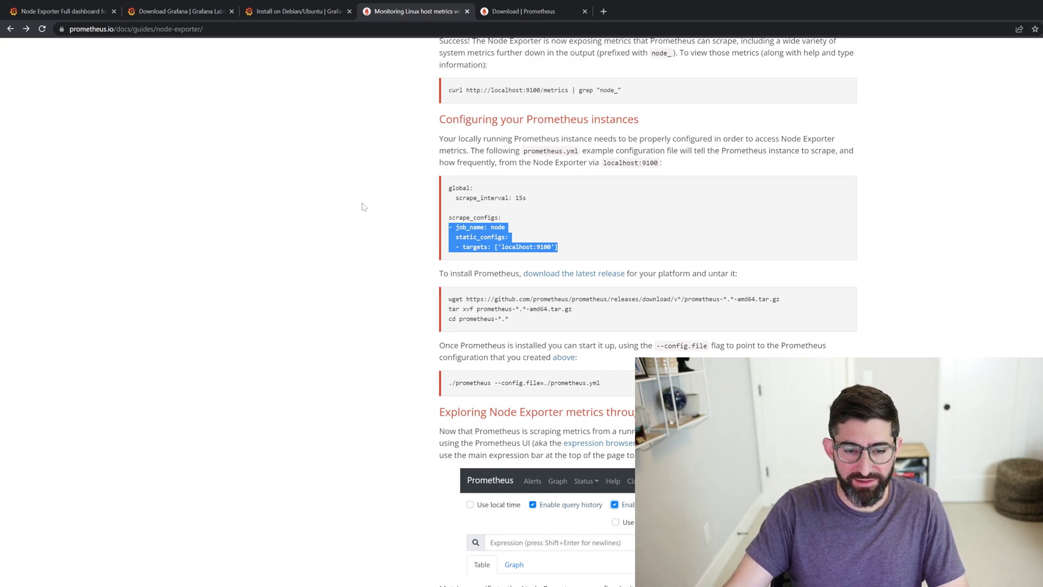
right_click(472, 229)
left_click(496, 239)
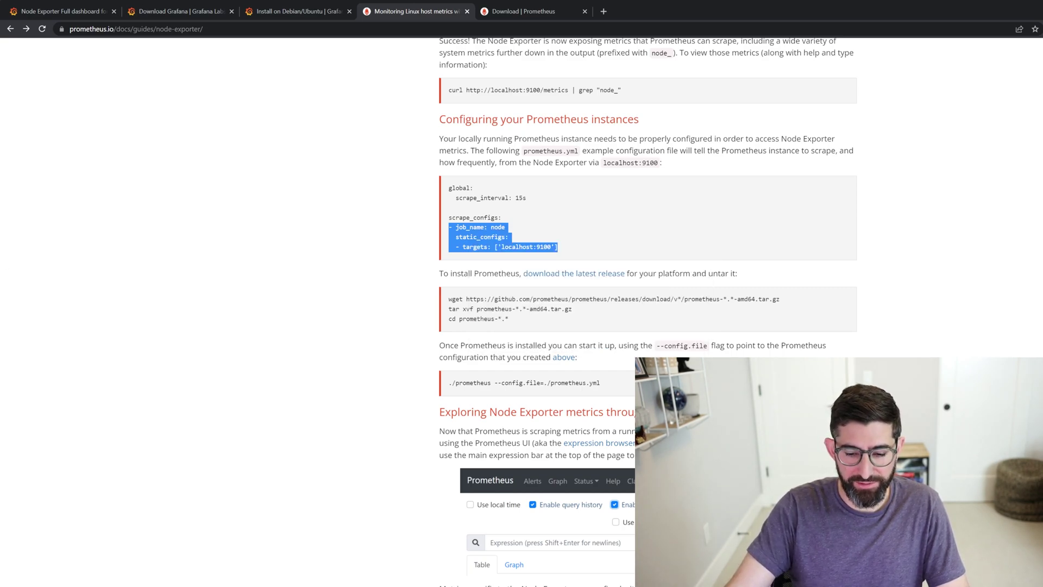
- Paste the node scrape job at the end of prometheus.yml
key("alt+Tab")
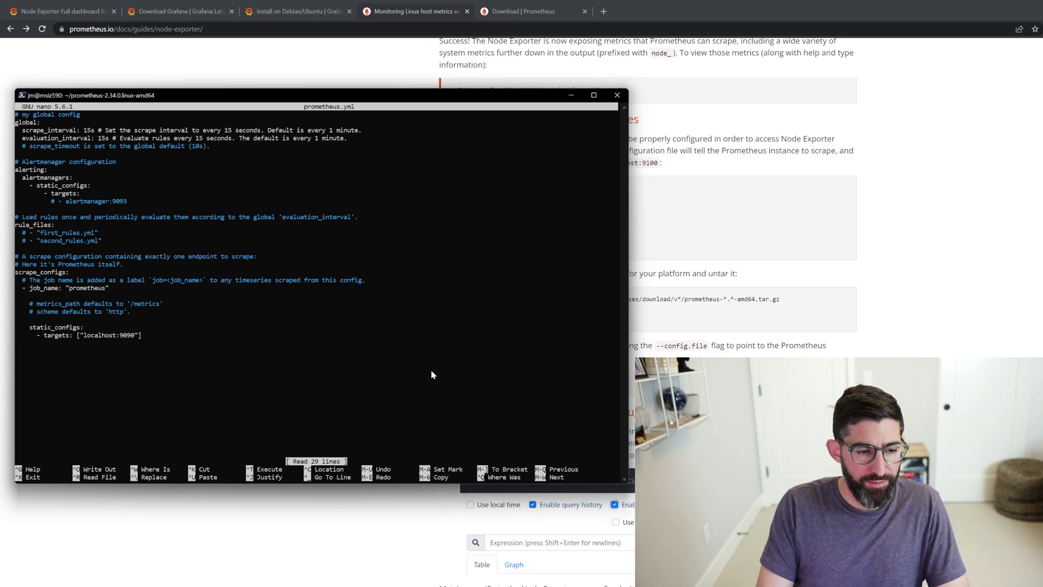
key("Down")
key("Down")
key("Down")
key("Down")
key("Down")
key("Down")
key("Down")
key("Down")
key("Down")
key("Down")
key("Down")
key("Down")
key("Down")
key("Down")
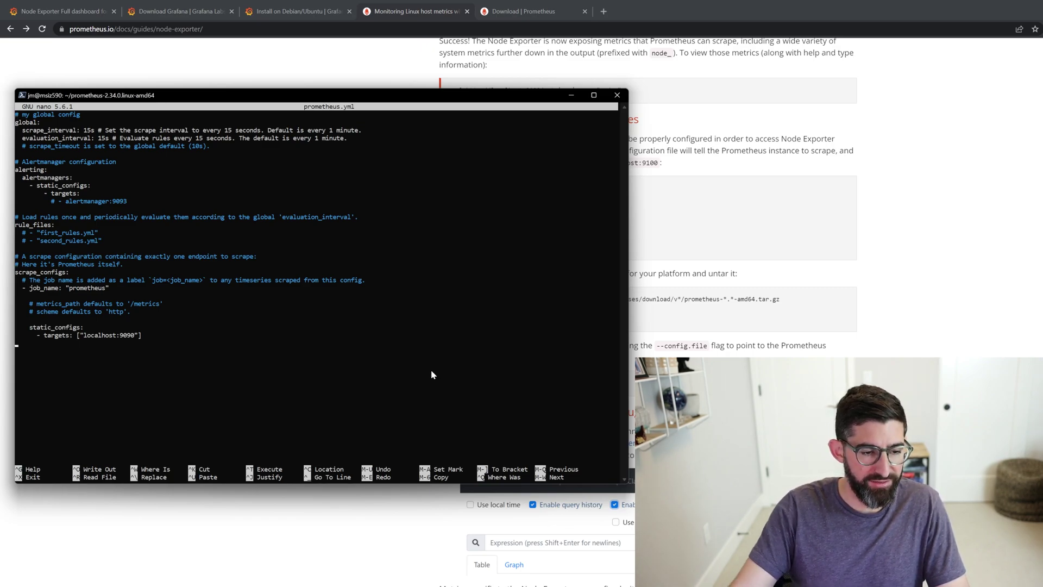
key("ctrl+shift+v")
left_click_drag(510, 96, 700, 289)
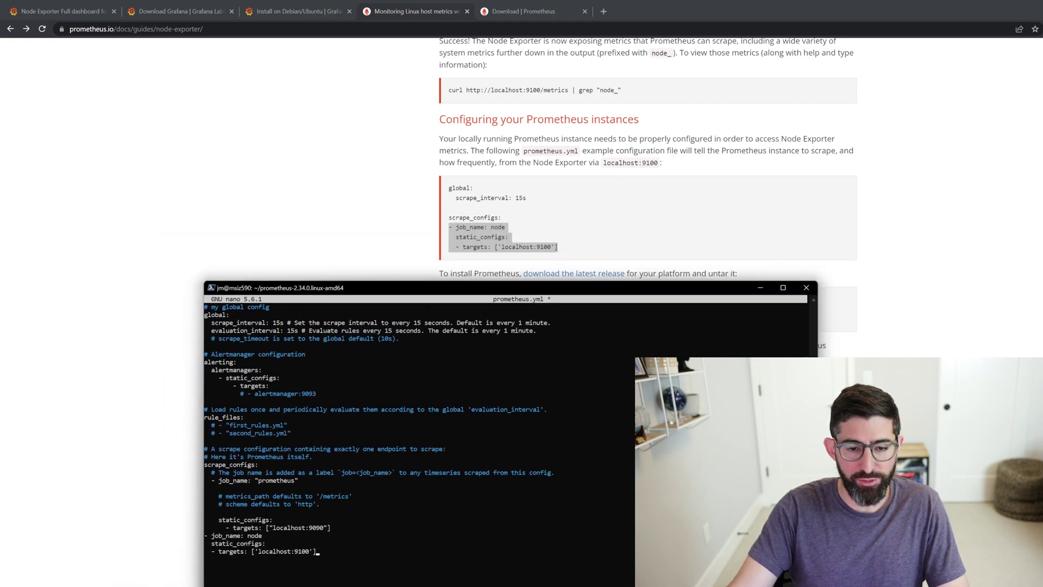
left_click_drag(411, 292, 349, 80)
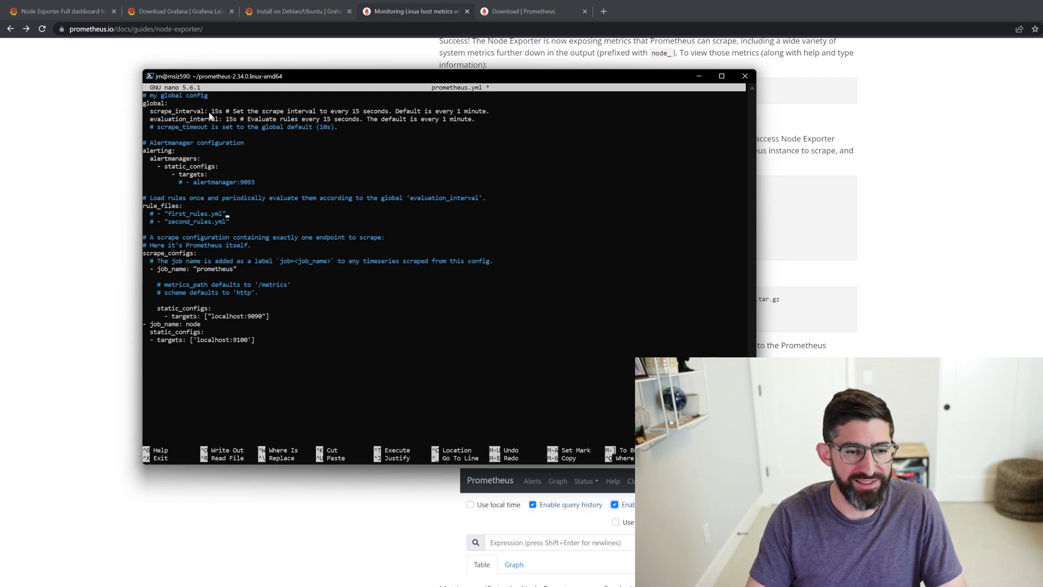
- Change scrape_interval to 5s, fix the node job indentation, save, and exit nano
key("Up")
key("Up")
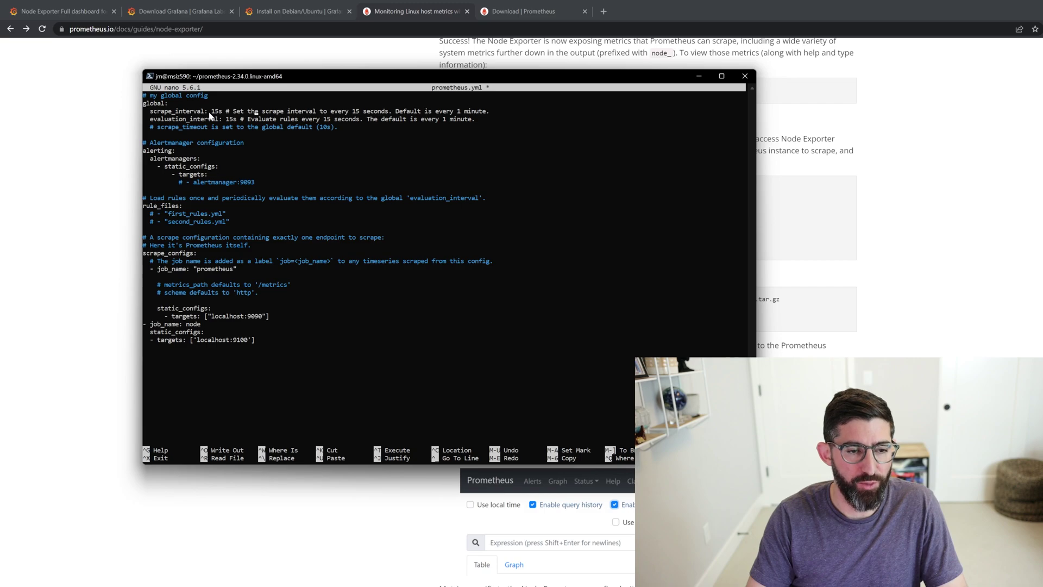
key("Delete")
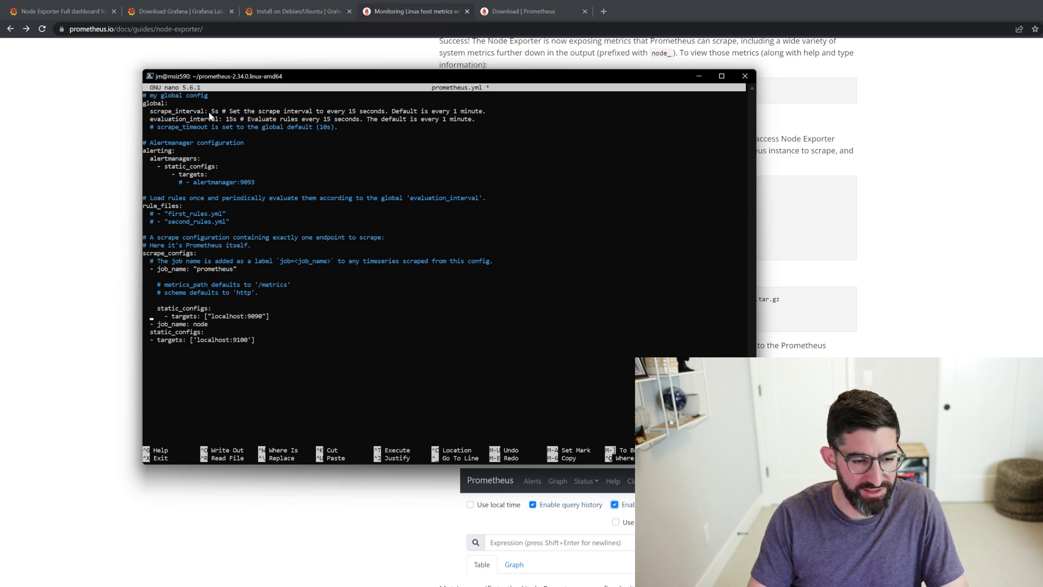
key("Down")
key("Down")
key("Down")
key("Down")
key("Down")
key("Down")
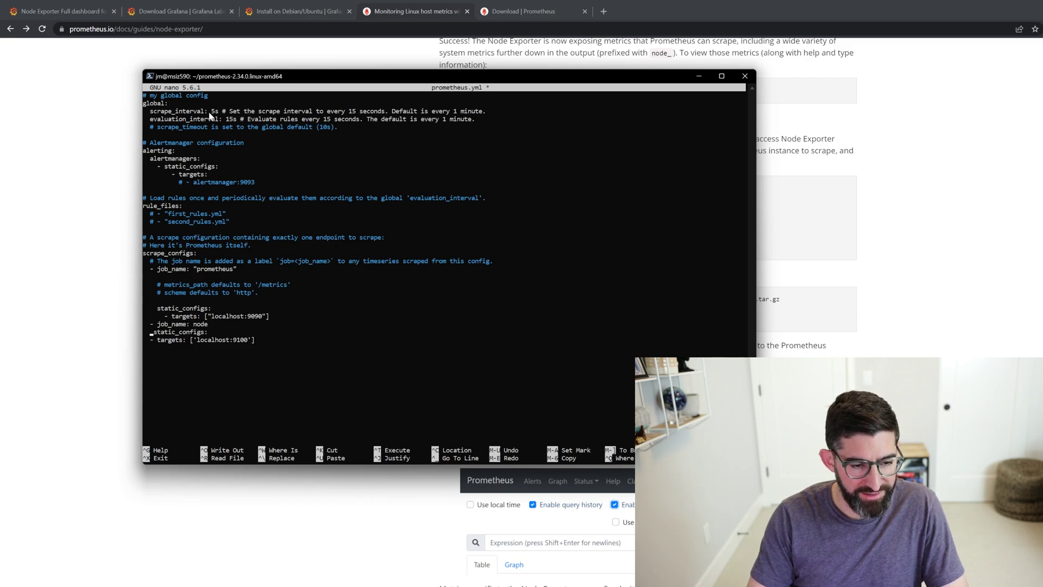
type("-")
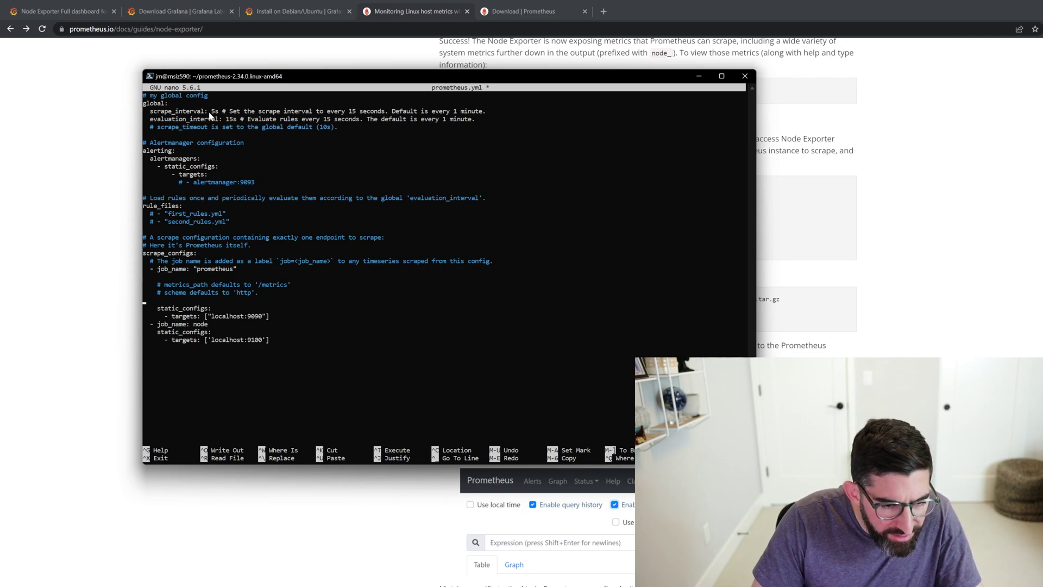
key("ctrl+o")
key("Return")
key("ctrl+x")
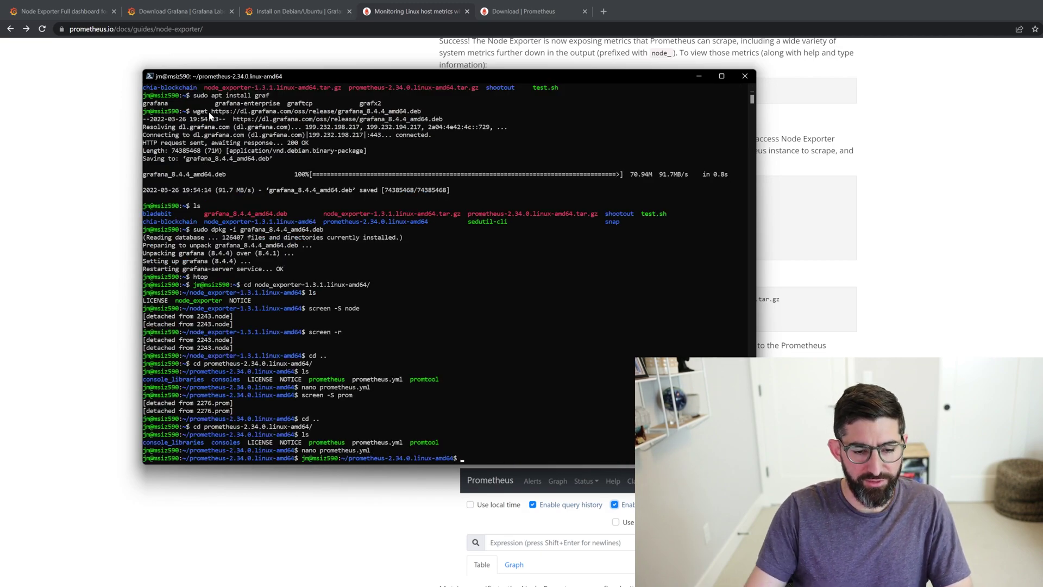
- Start Prometheus with ./prometheus --config.file=./prometheus.yml from the guide, then stop it with Ctrl+C
left_click(398, 491)
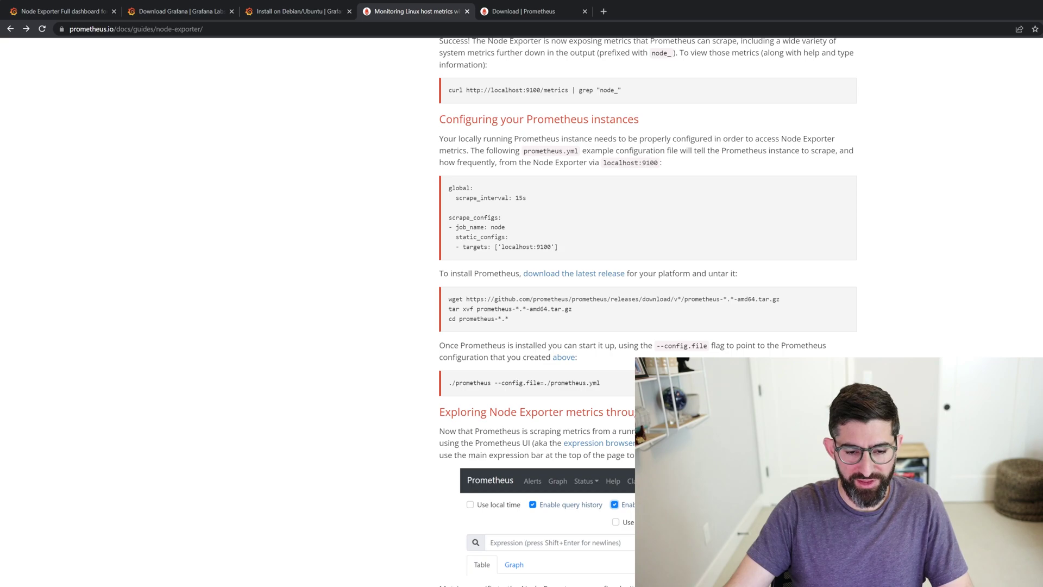
left_click_drag(449, 383, 600, 383)
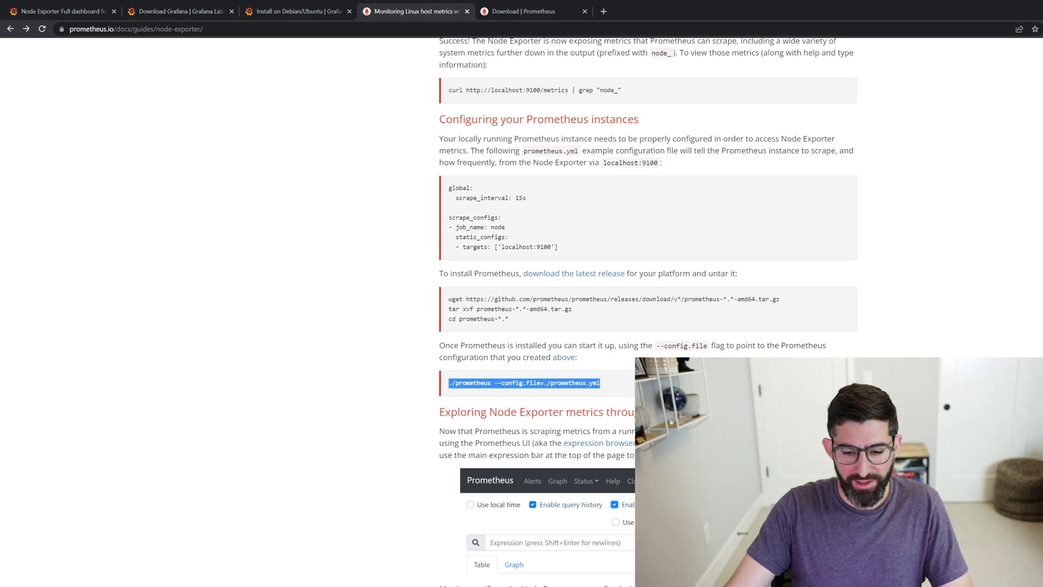
key("alt+Tab")
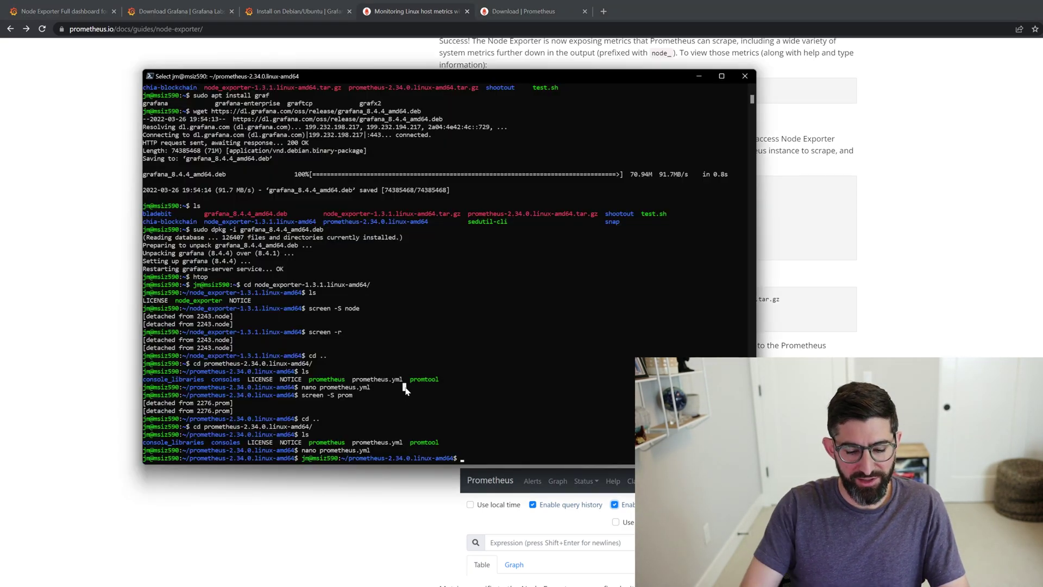
type("ls")
key("Return")
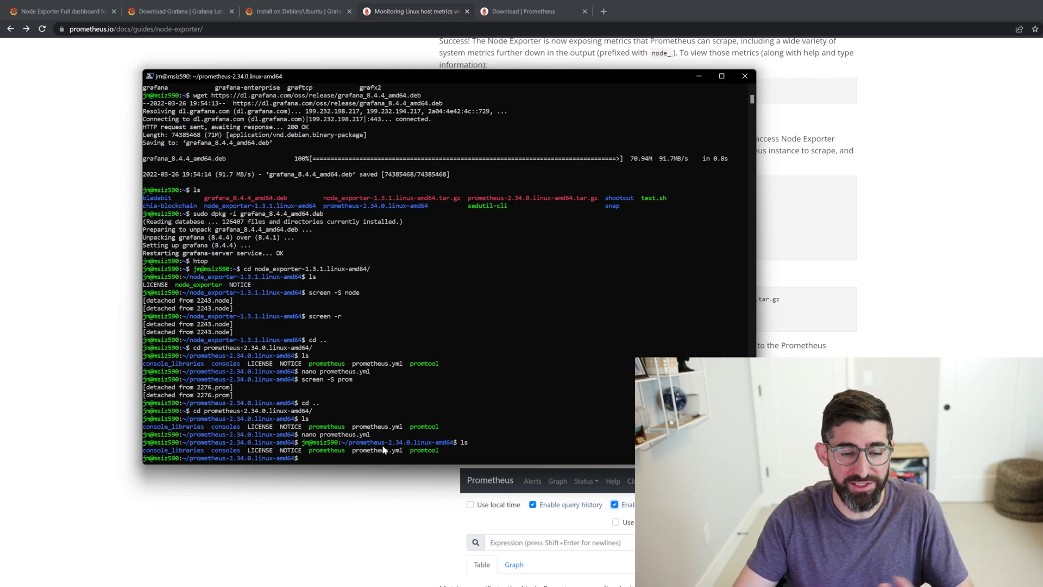
right_click(462, 423)
key("Return")
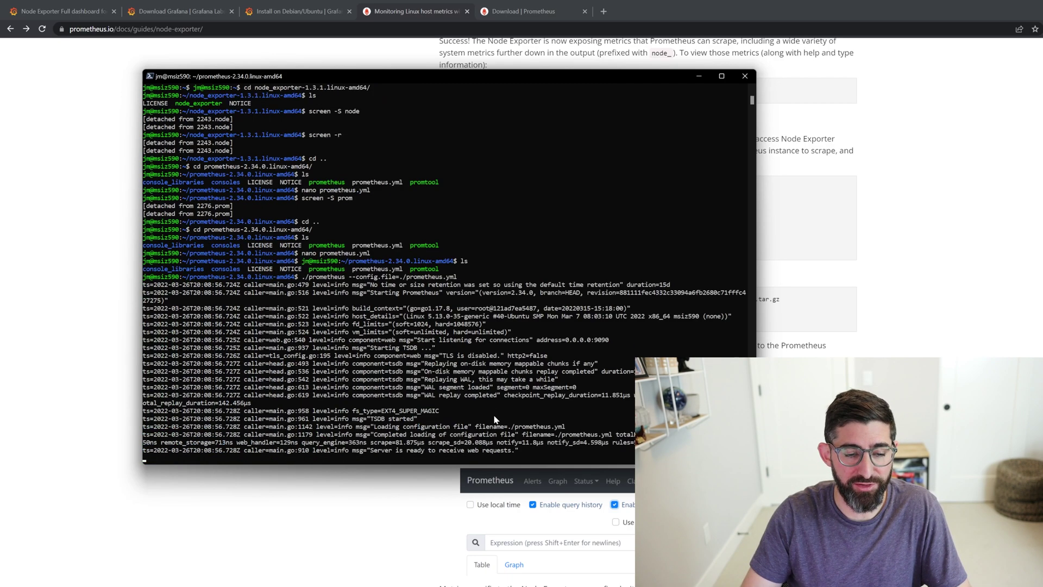
key("ctrl+a")
key("d")
key("ctrl+c")
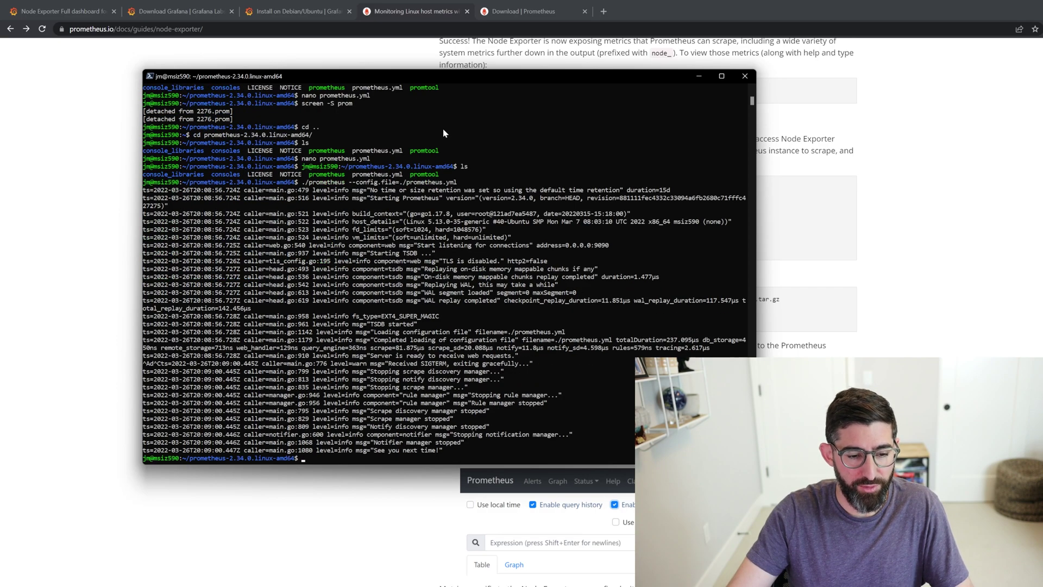
- Restart Prometheus inside a screen session named prom, clear, and list sessions with screen -r
type("scr")
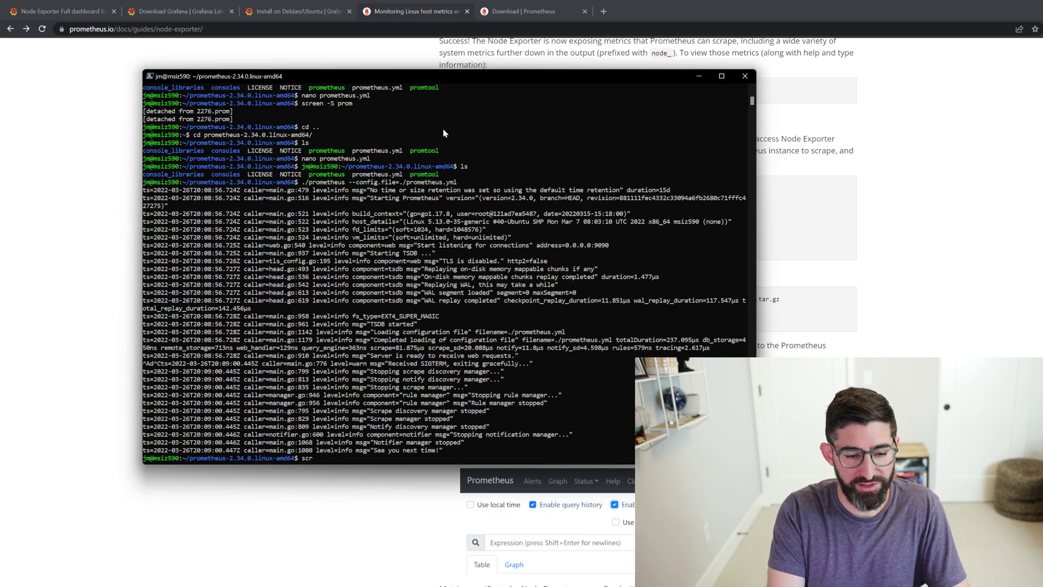
type("eneen -S prom")
key("Return")
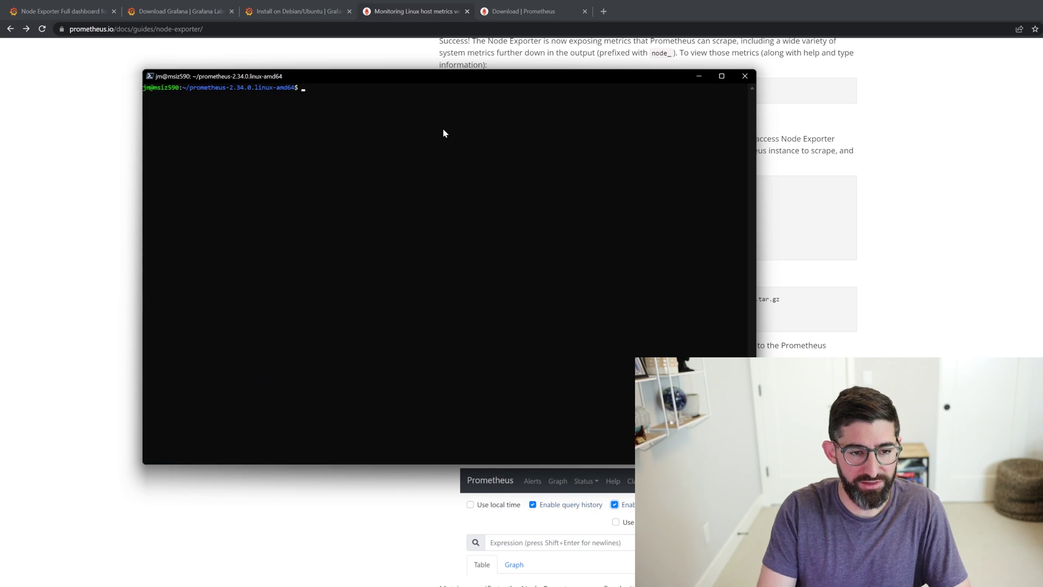
key("Up")
key("Return")
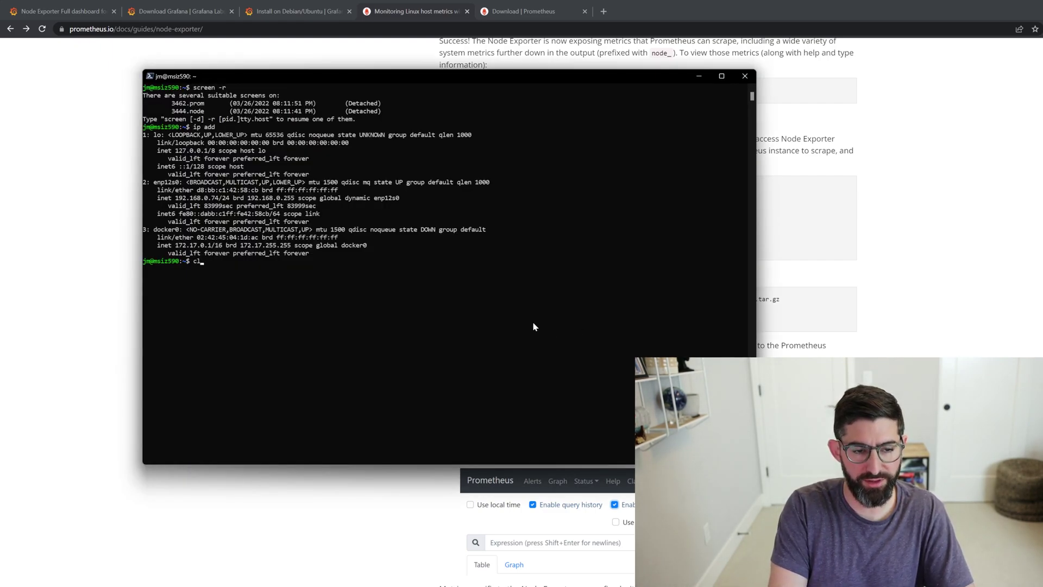
type("ear")
key("Return")
type("screen -Dr")
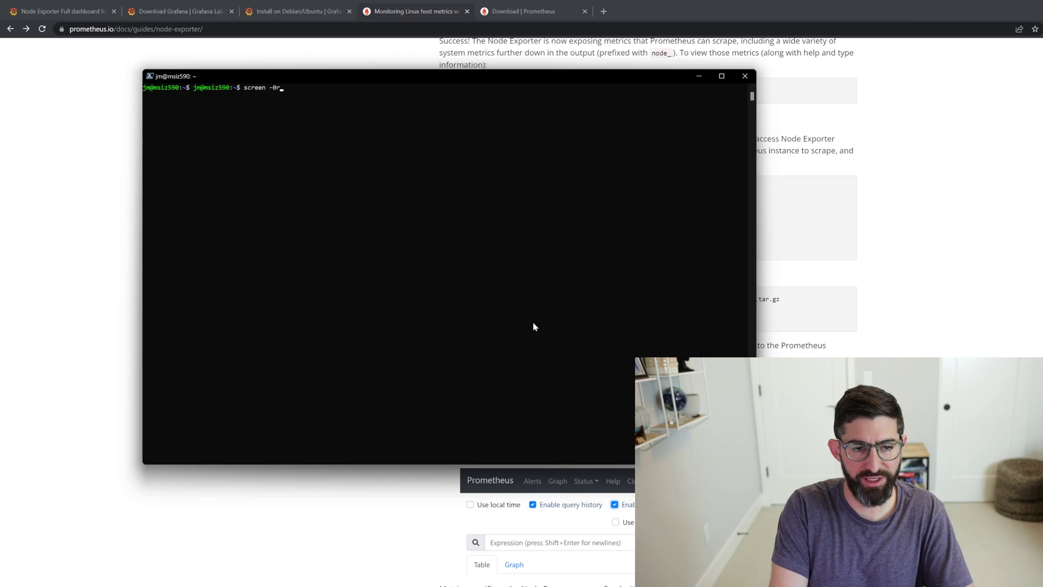
key("Return")
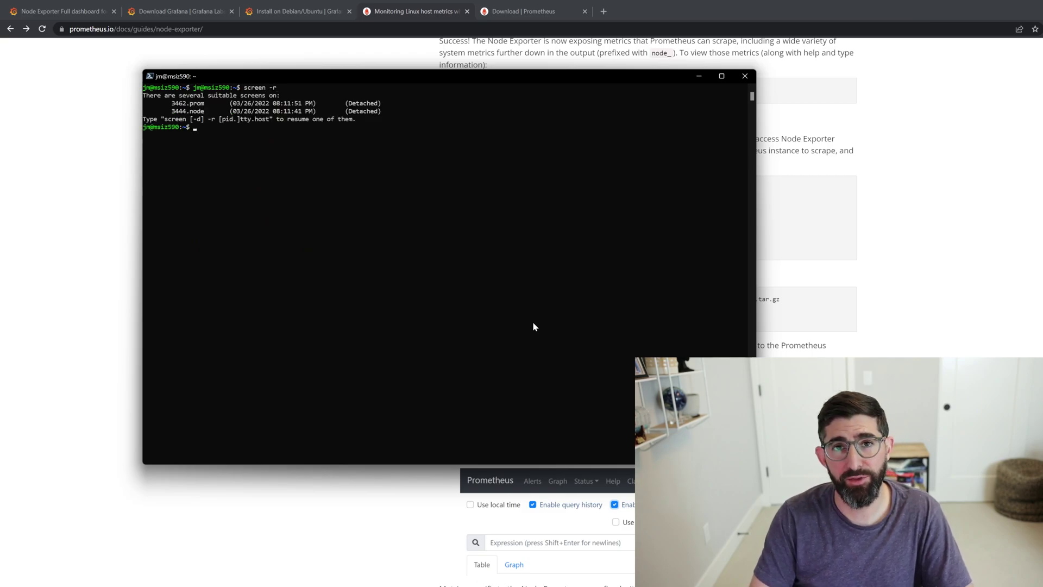
type("htop")
key("Return")
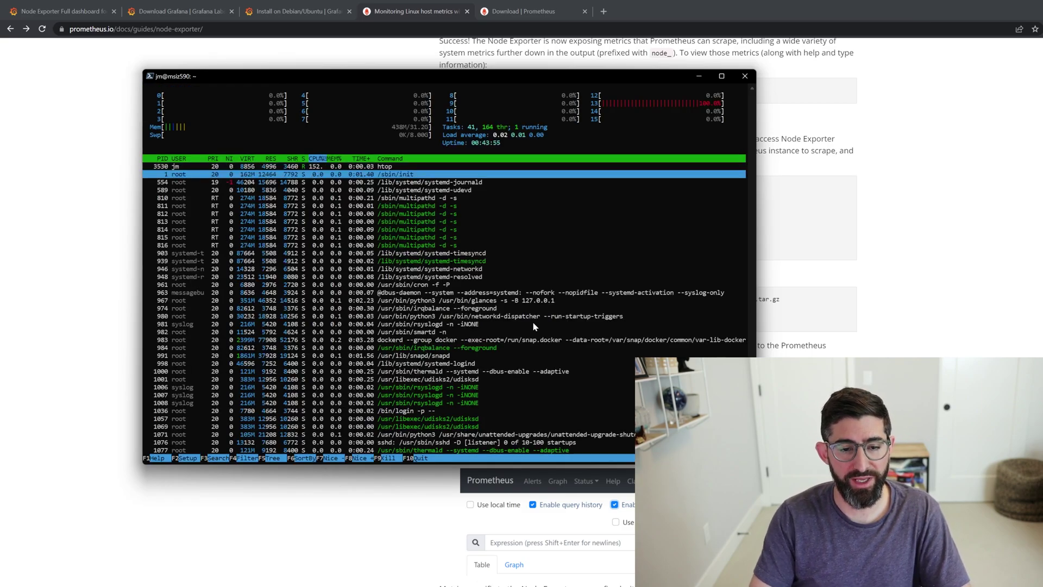
key("Down")
key("Down")
key("Down")
key("Down")
key("Down")
key("Down")
key("Down")
key("Down")
key("Down")
key("Down")
key("Down")
key("Down")
key("Down")
key("Down")
key("Down")
key("Down")
key("Down")
key("Down")
key("Down")
key("Down")
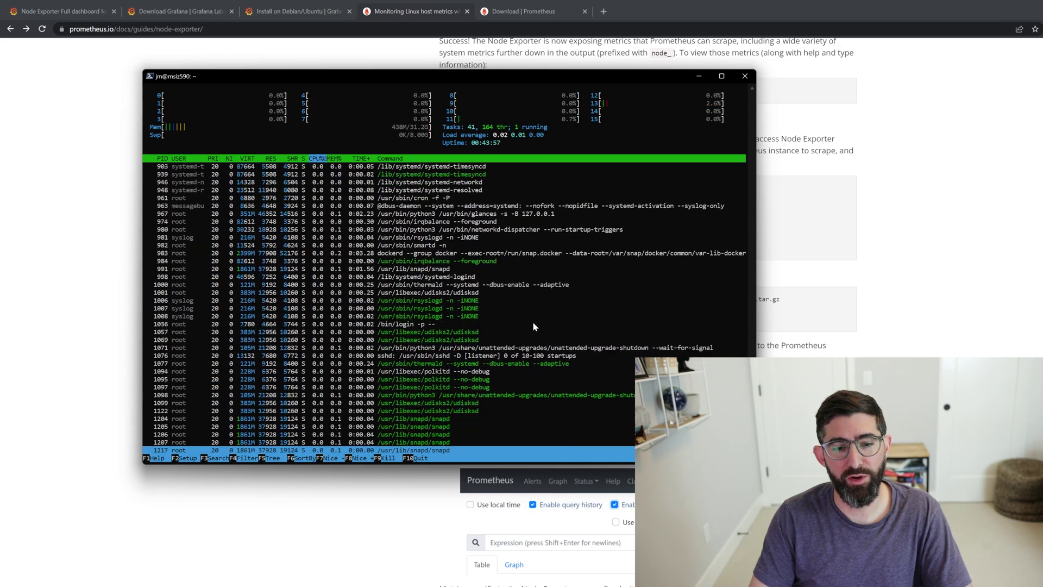
key("Down")
key("Down")
key("Down")
key("Down")
key("Down")
key("Down")
key("Down")
key("Down")
key("Down")
key("Down")
key("Down")
key("Down")
key("Down")
key("Down")
key("Down")
key("Down")
key("Down")
key("Down")
key("Down")
key("Down")
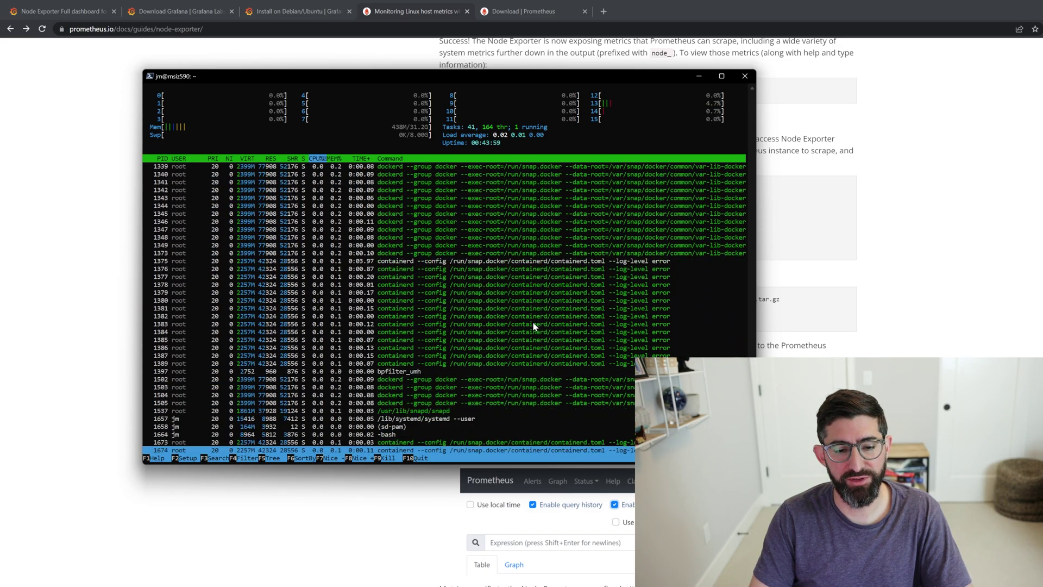
key("Down")
key("Down")
key("Down")
key("Down")
key("Down")
key("Down")
key("Down")
key("Down")
key("Down")
key("Down")
key("Down")
key("Down")
key("Down")
key("Down")
key("Down")
key("Down")
key("Down")
key("Down")
key("Down")
key("Down")
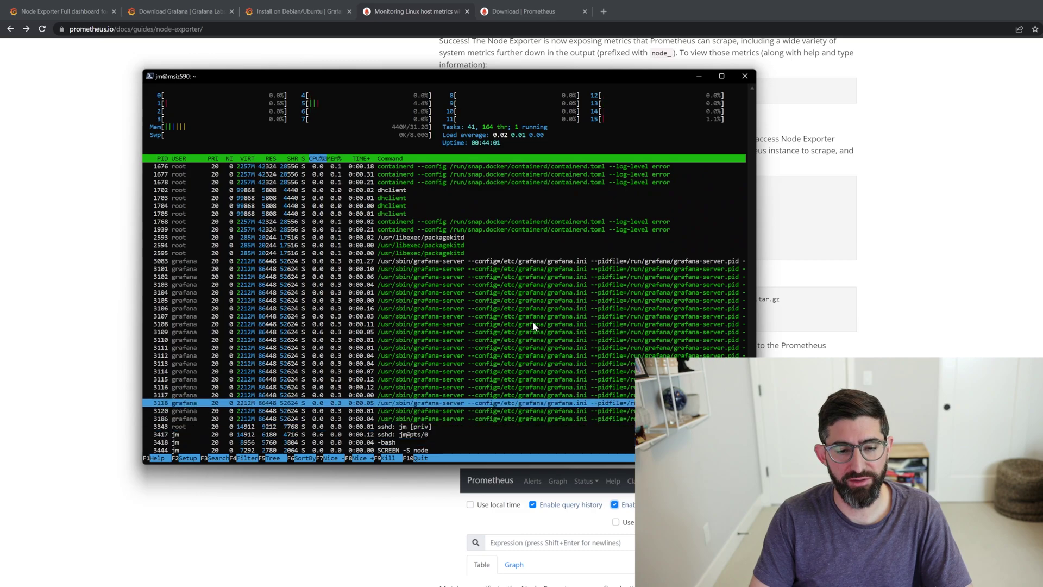
key("Down")
key("Down")
key("Down")
key("Down")
key("Down")
key("Down")
key("Down")
key("Down")
key("Down")
key("Down")
key("Down")
key("Down")
key("Down")
key("Down")
key("Down")
key("Down")
key("Down")
key("Down")
key("Down")
key("Down")
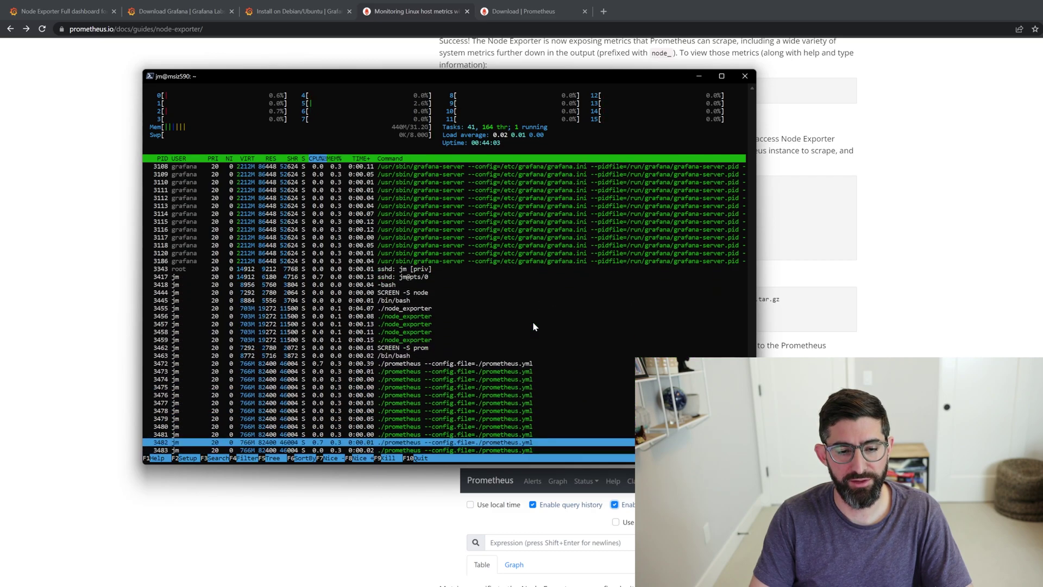
key("Up")
key("Up")
key("Up")
key("Up")
key("Up")
key("Up")
key("Up")
key("Up")
key("Up")
key("Up")
key("Up")
key("Up")
key("Up")
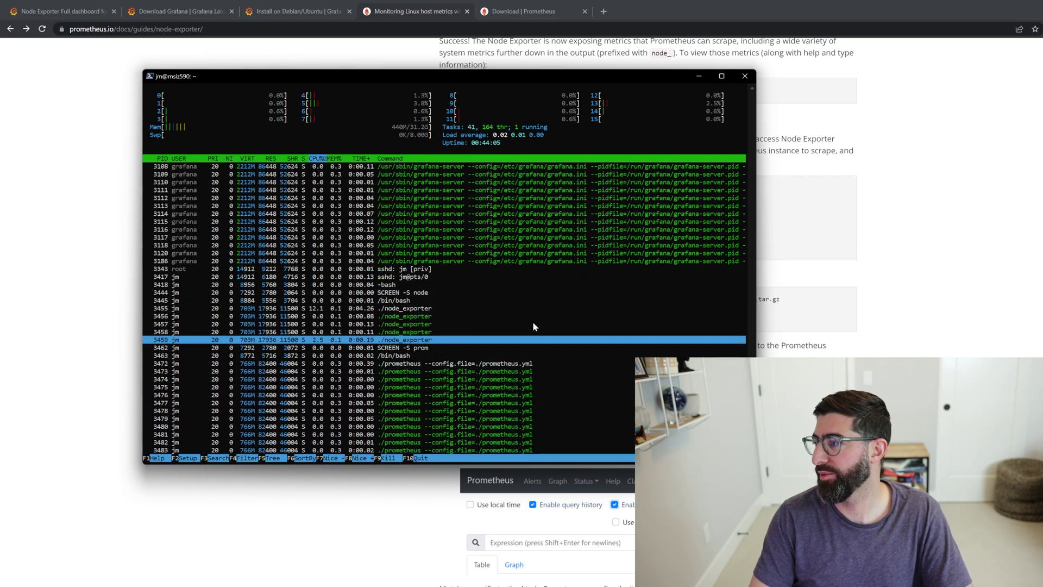
key("Down")
key("Down")
key("Down")
key("Down")
key("Down")
key("Down")
key("Down")
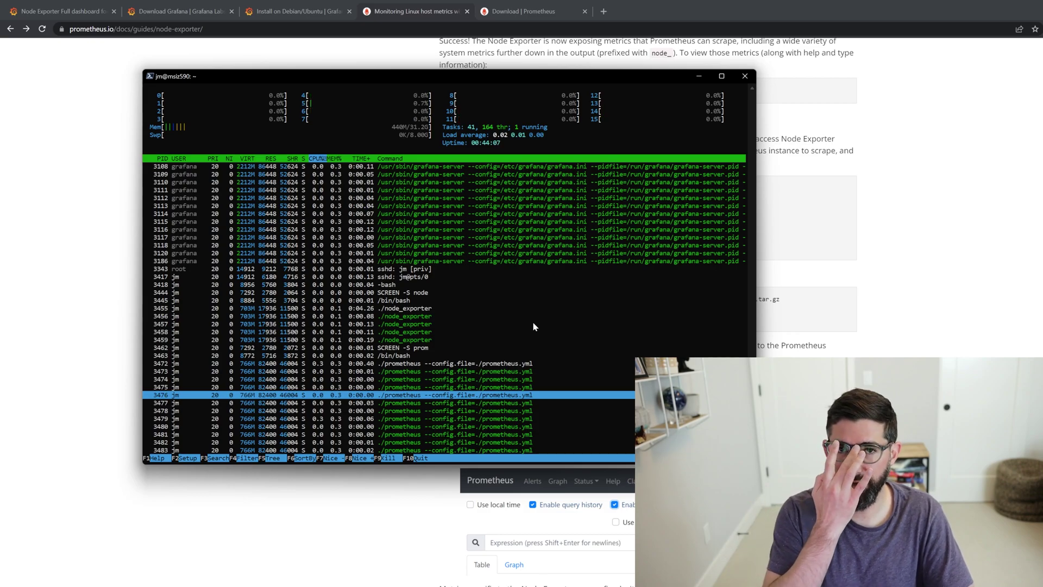
key("q")
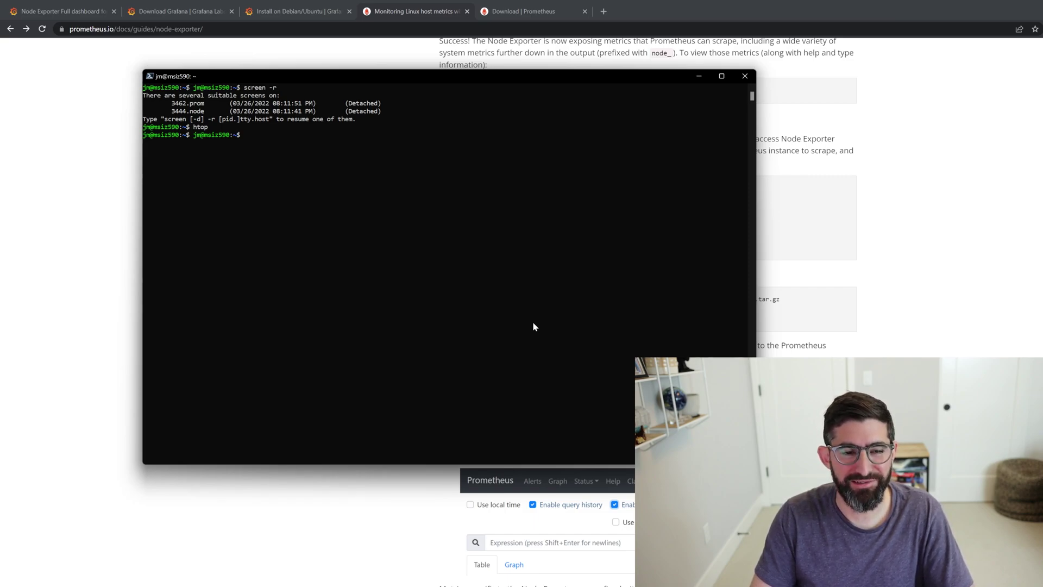
- Look up the server IP 192.168.0.74 and load 192.168.0.74:3000 in a new browser tab
type("ip add")
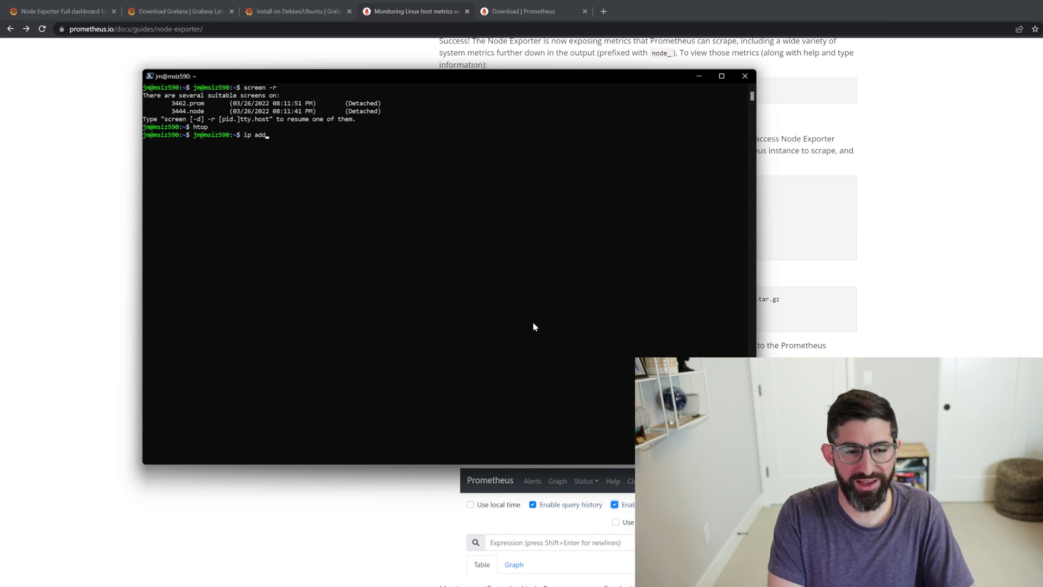
key("Return")
left_click_drag(176, 205, 218, 206)
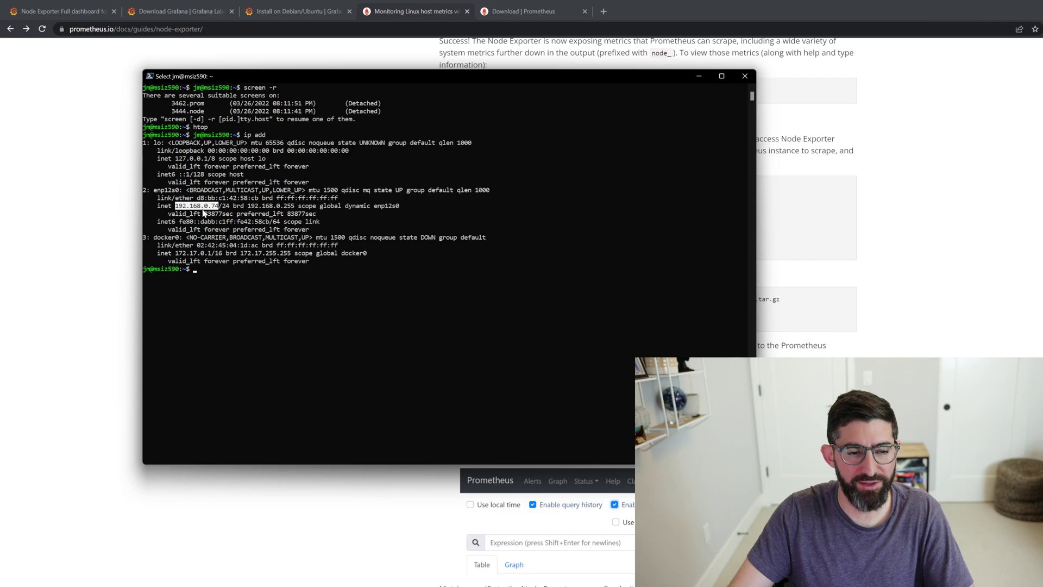
right_click(202, 213)
left_click(603, 12)
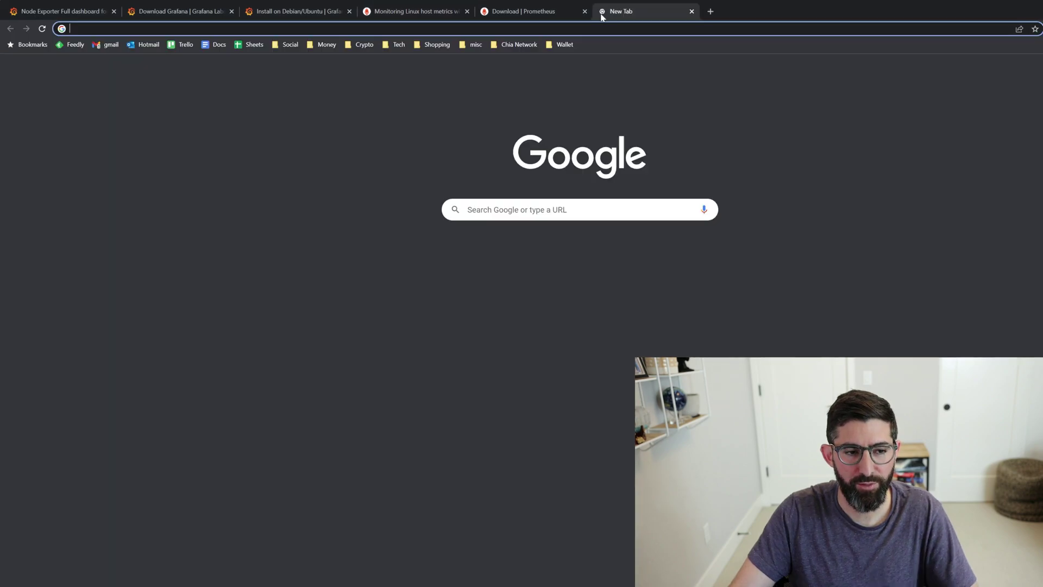
key("ctrl+v")
type(":3000")
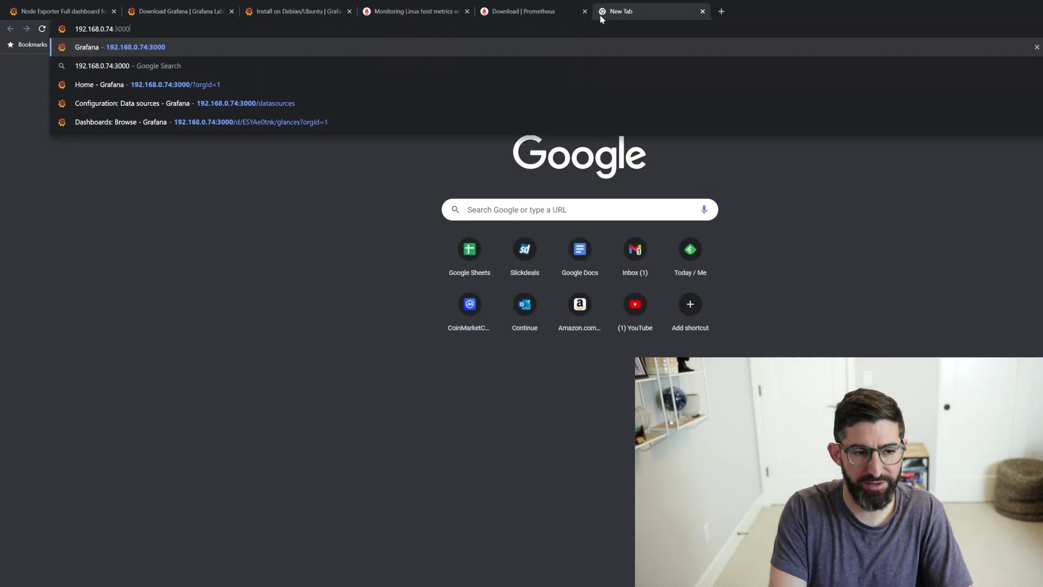
key("Return")
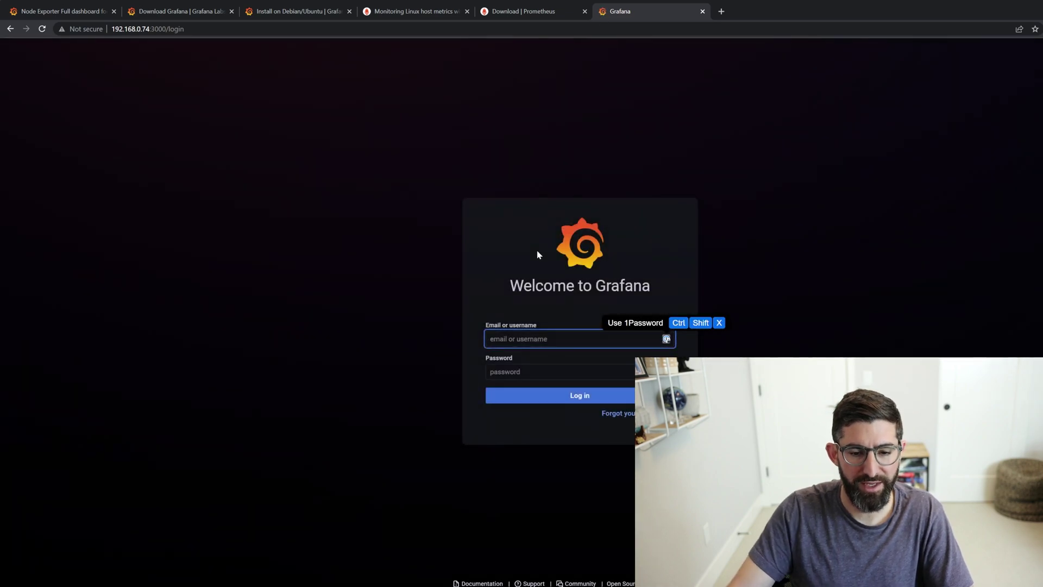
- Log in to Grafana with the default admin credentials and skip setting a new password
type("admin")
key("Tab")
type("admin")
left_click(576, 400)
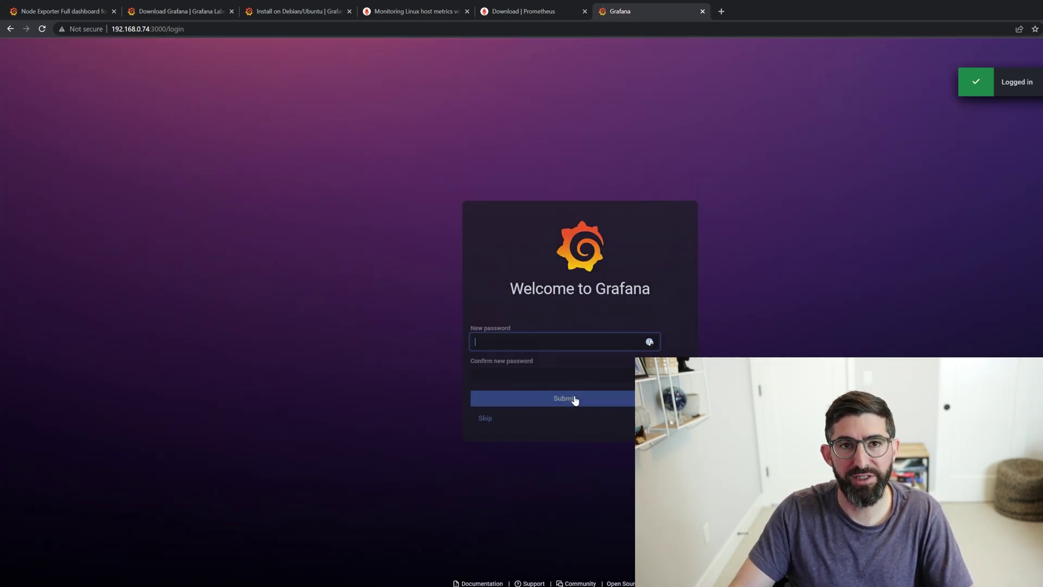
left_click(498, 419)
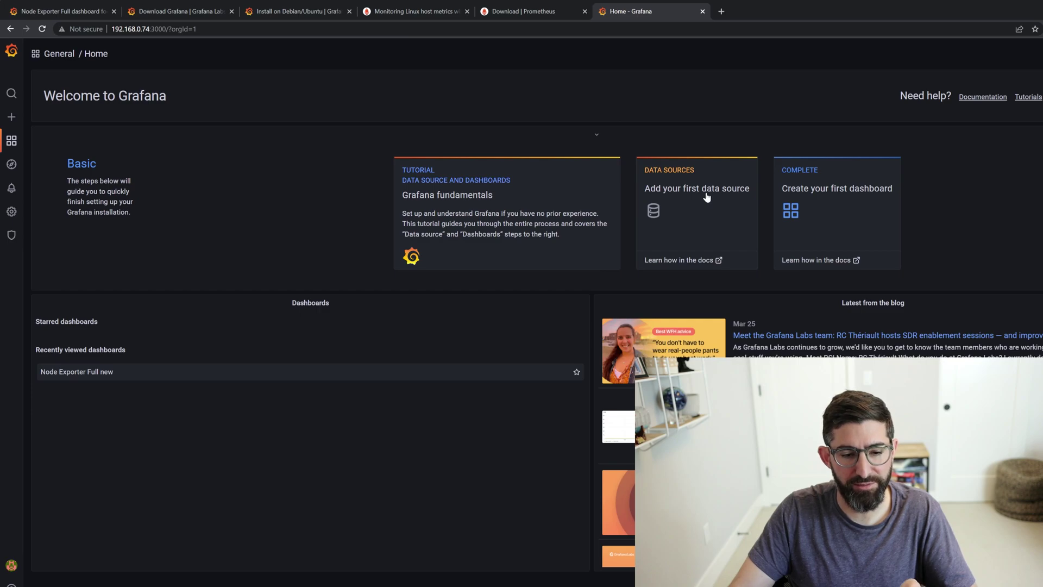
- Return to the Grafana home page and delete the existing Node Exporter Full dashboard
mouse_move(11, 218)
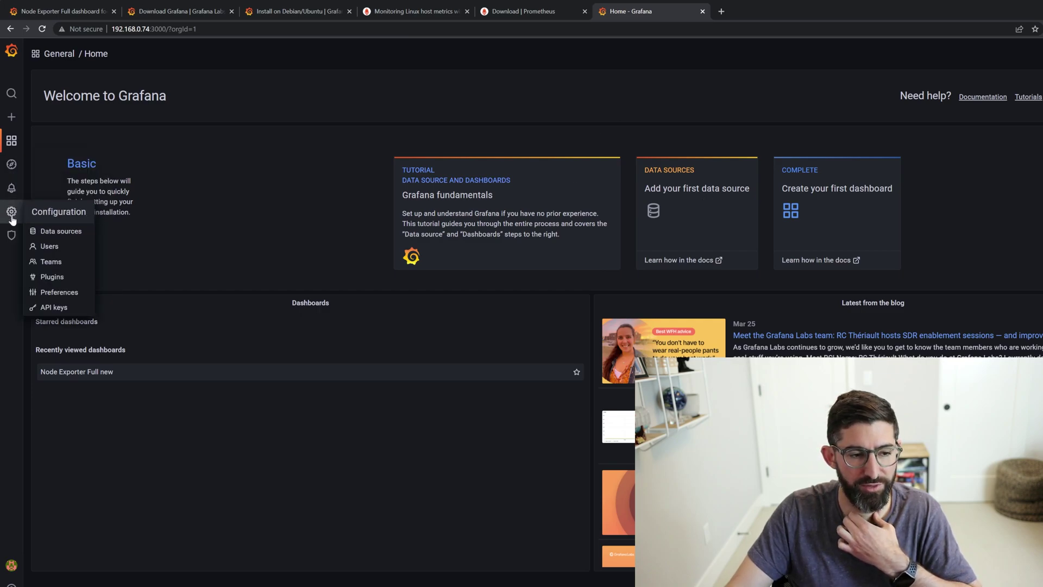
mouse_move(11, 193)
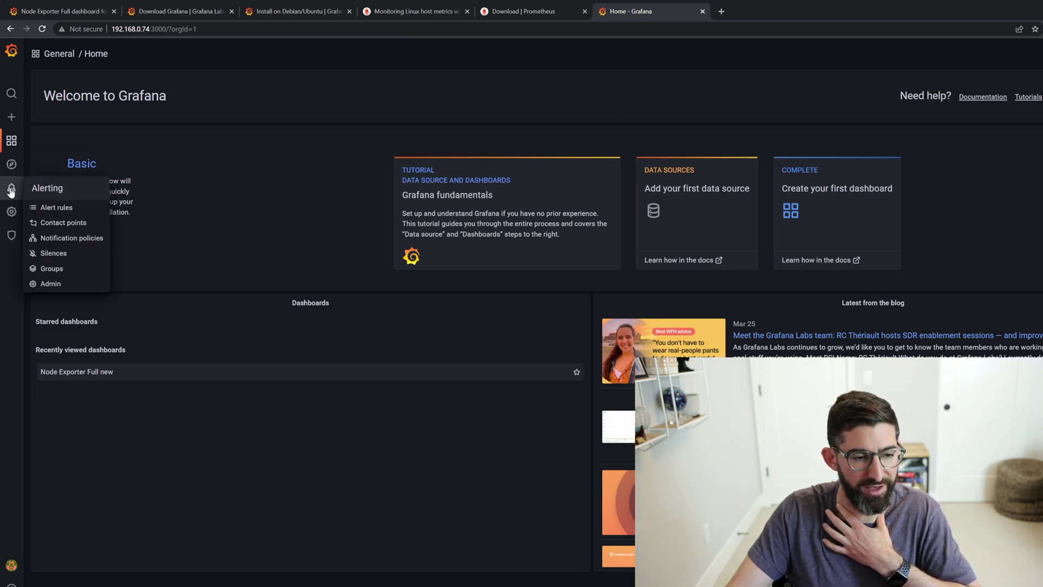
mouse_move(11, 144)
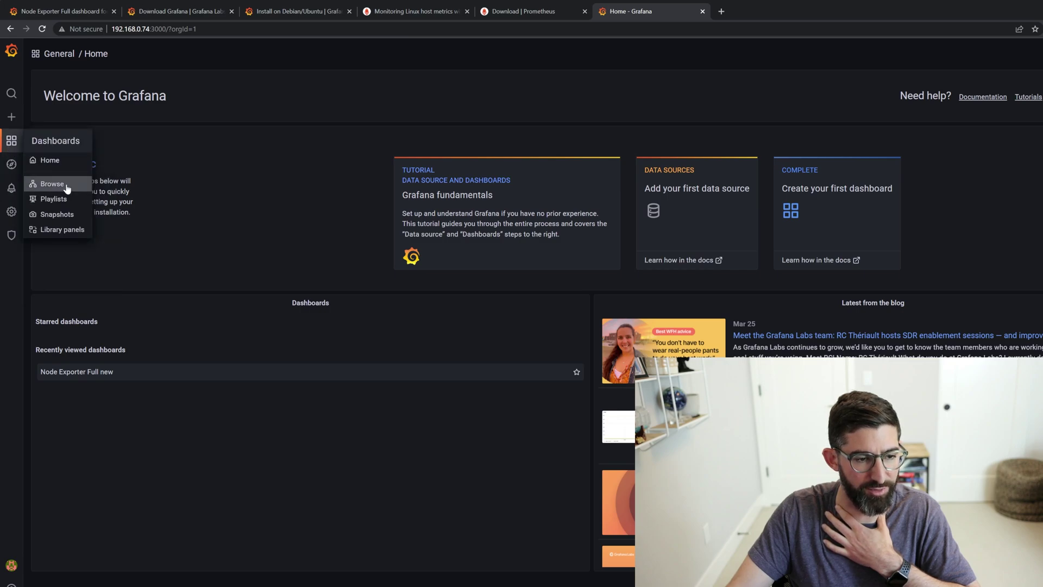
left_click(49, 160)
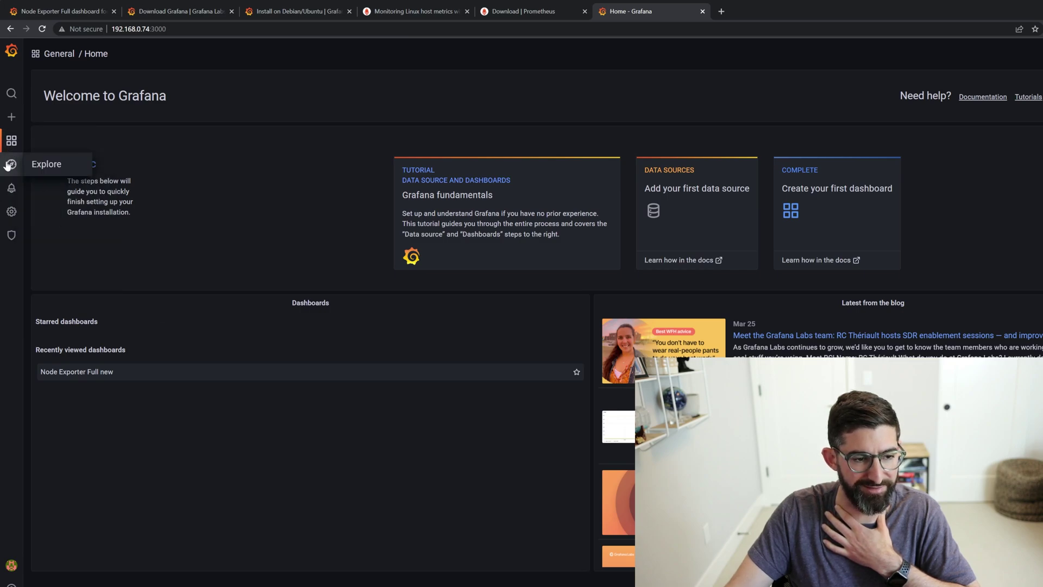
mouse_move(12, 211)
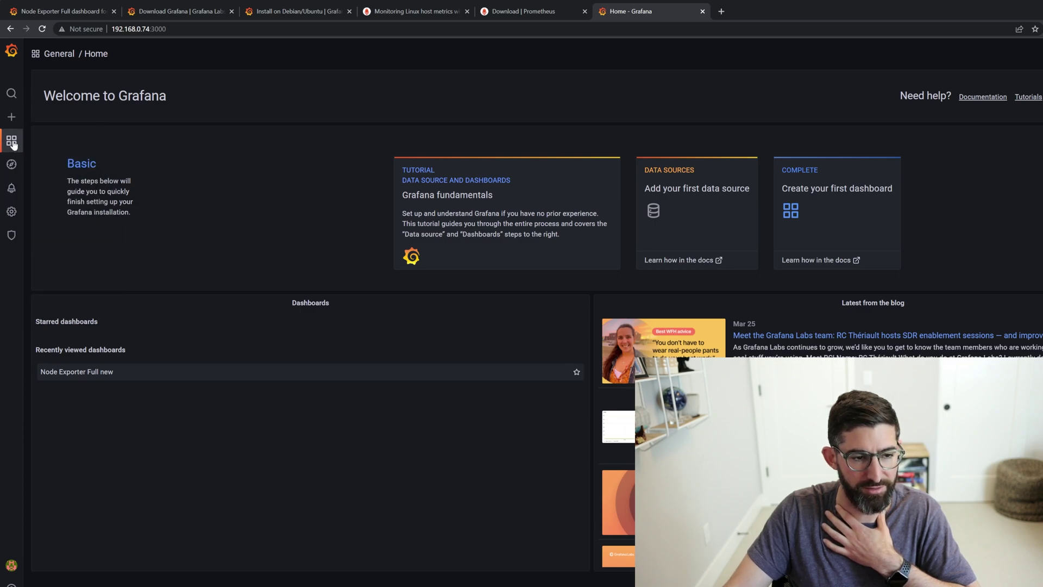
left_click(48, 184)
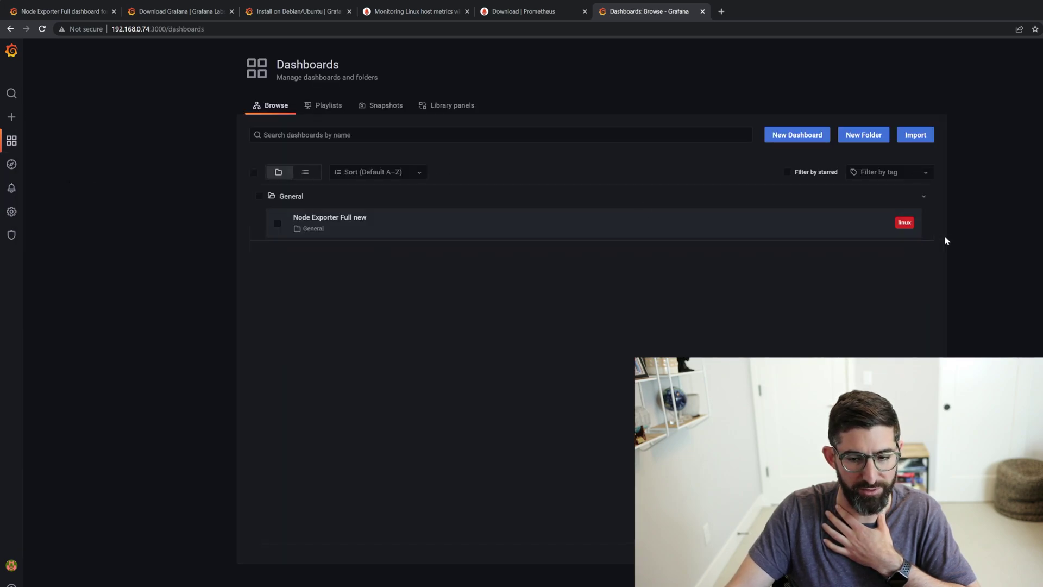
left_click(277, 224)
left_click(359, 174)
left_click(659, 165)
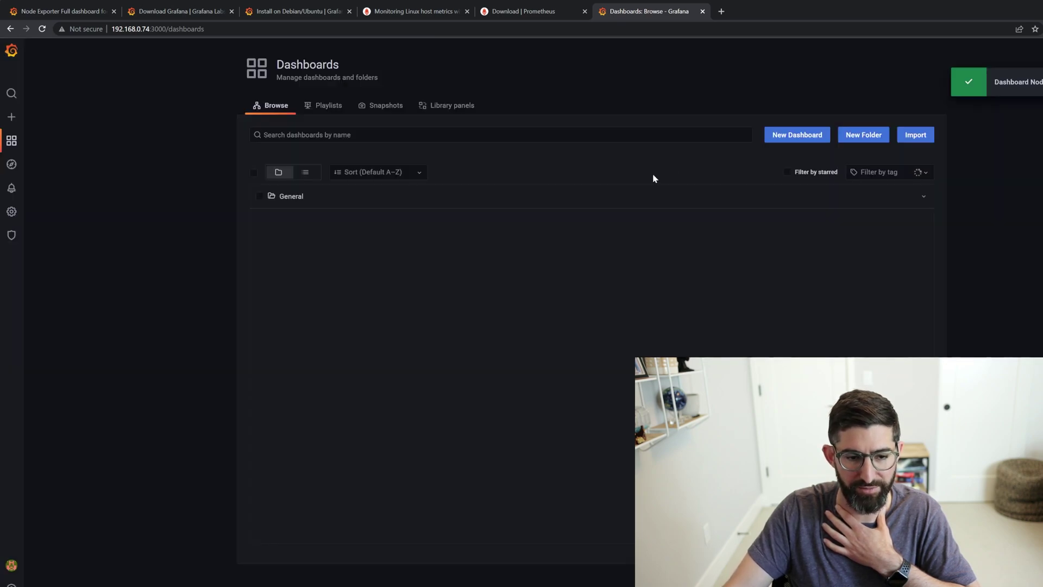
left_click(12, 212)
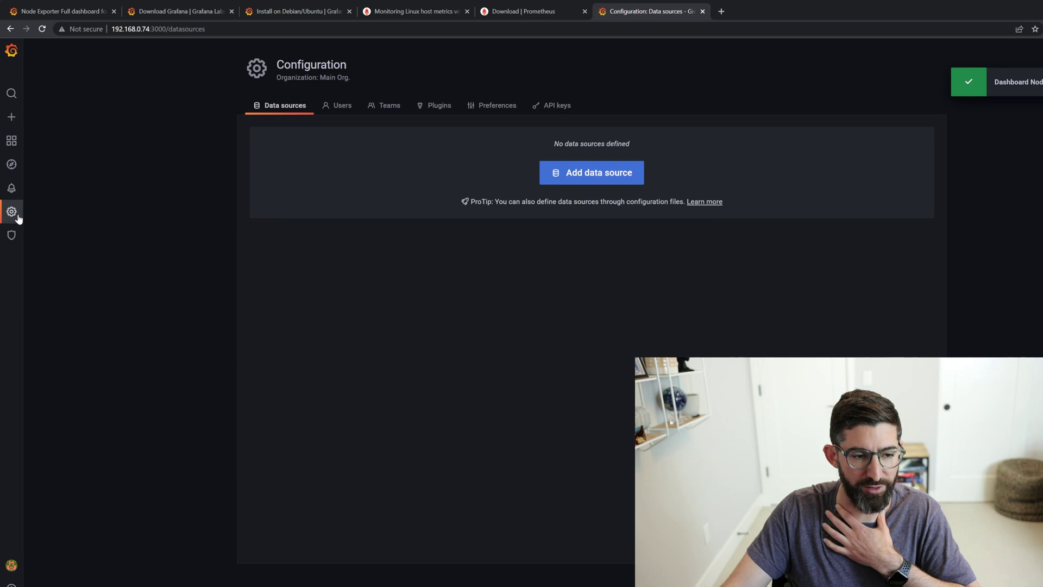
left_click(610, 181)
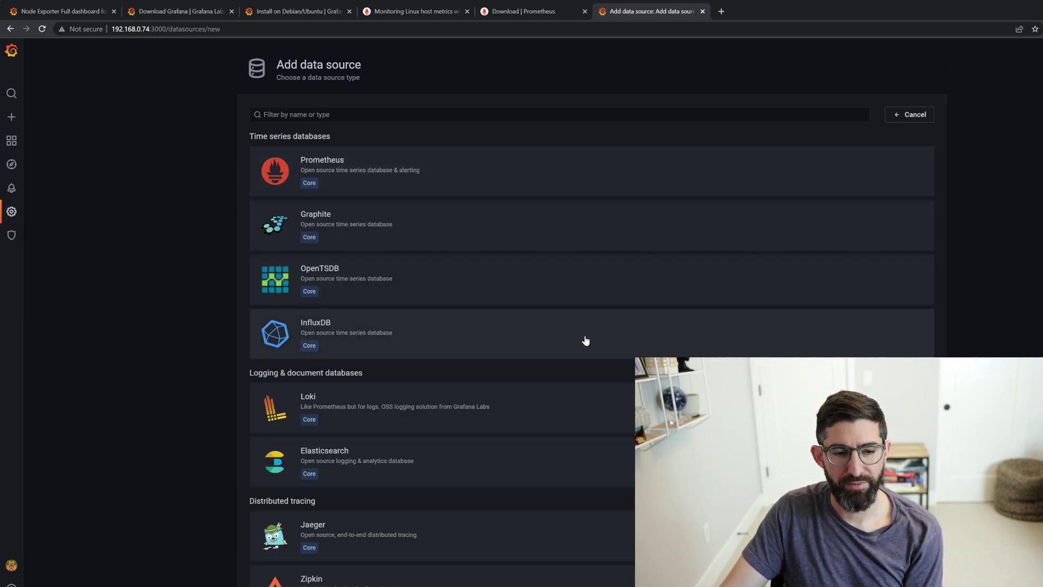
left_click(482, 182)
left_click(433, 247)
type("htto")
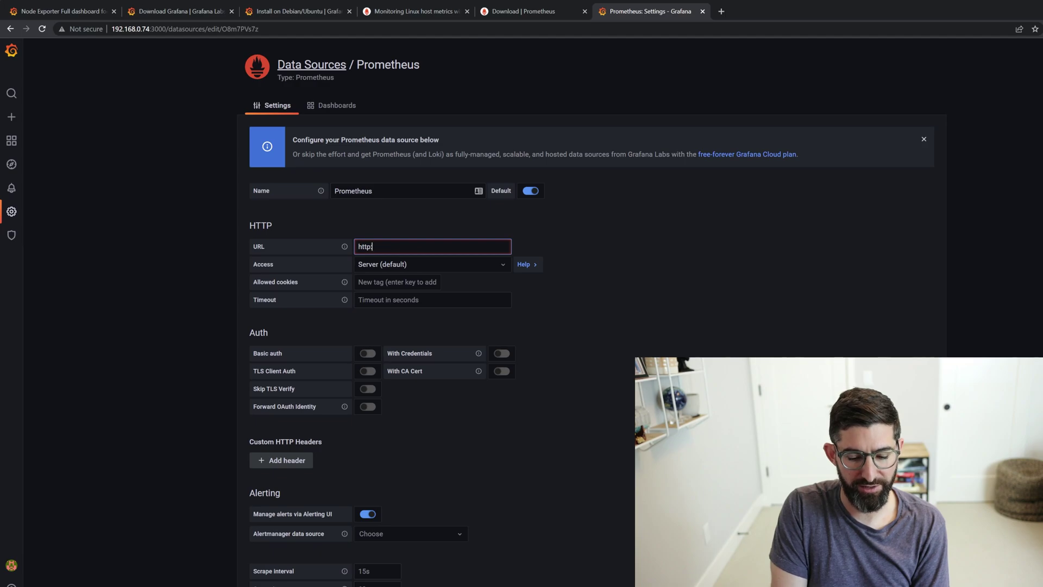
type("://local")
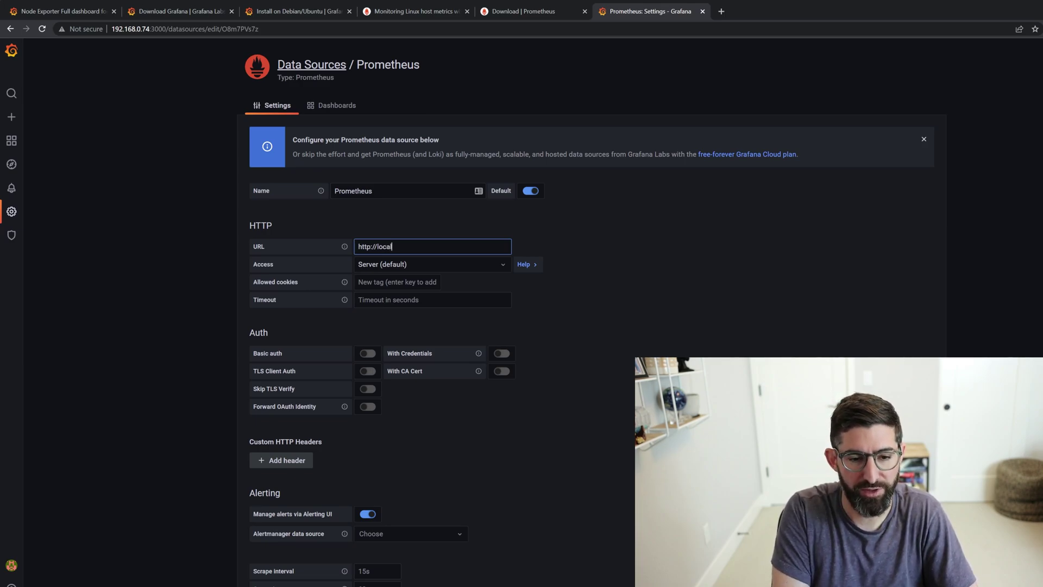
type("host")
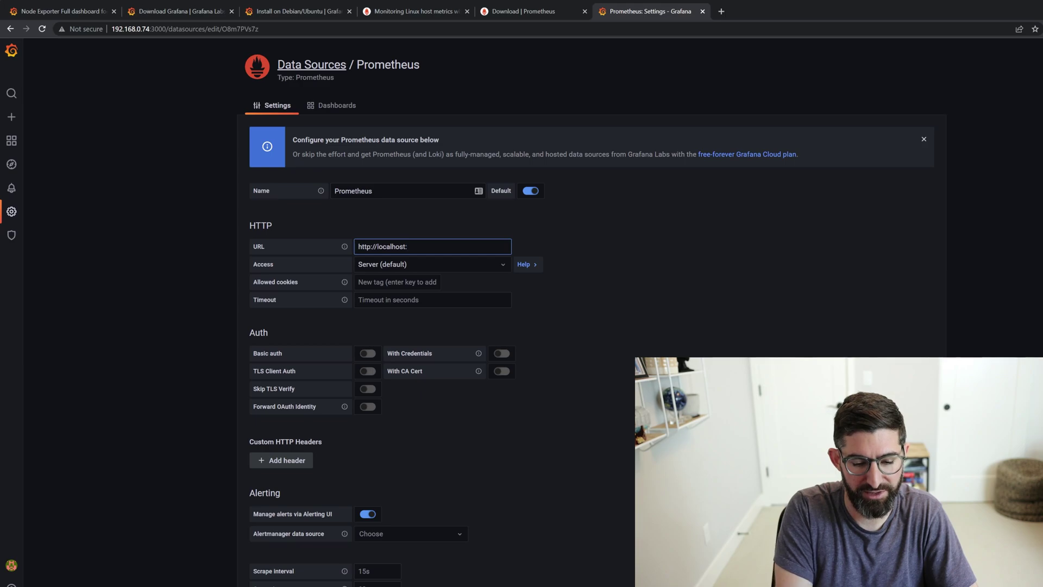
type(":9090")
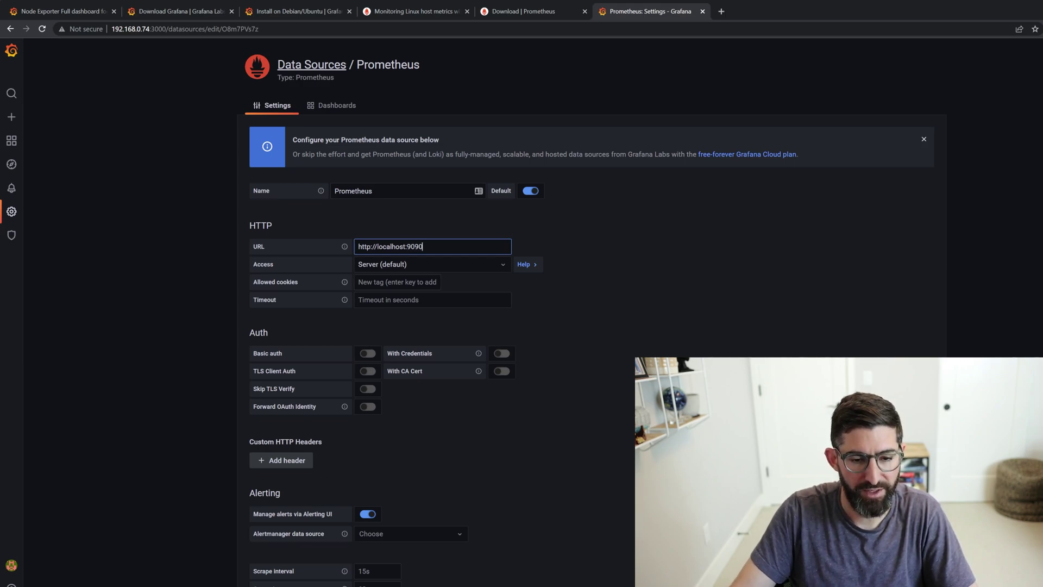
scroll(443, 391, "down", 4)
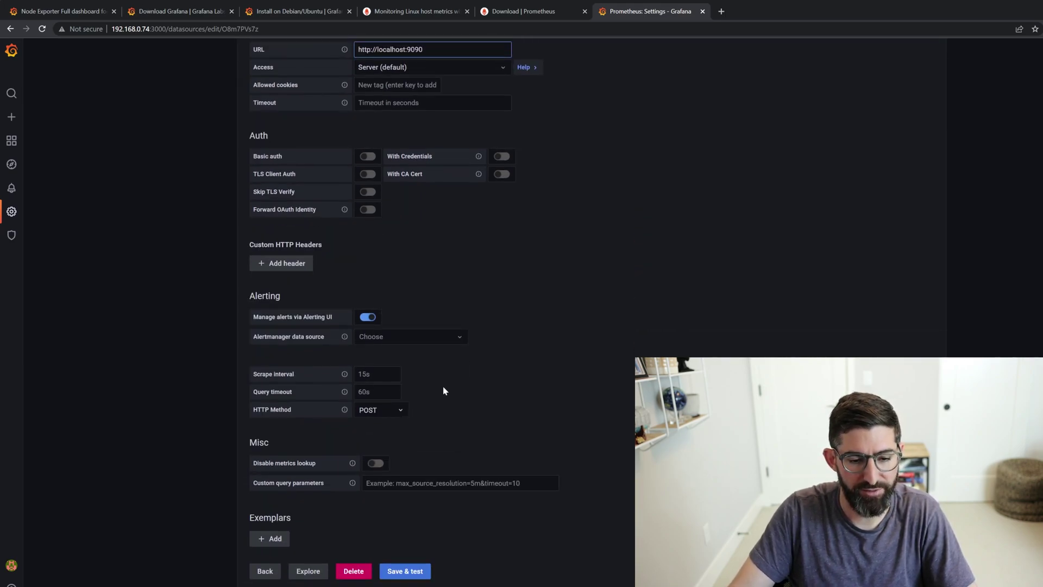
left_click(407, 571)
scroll(577, 272, "up", 4)
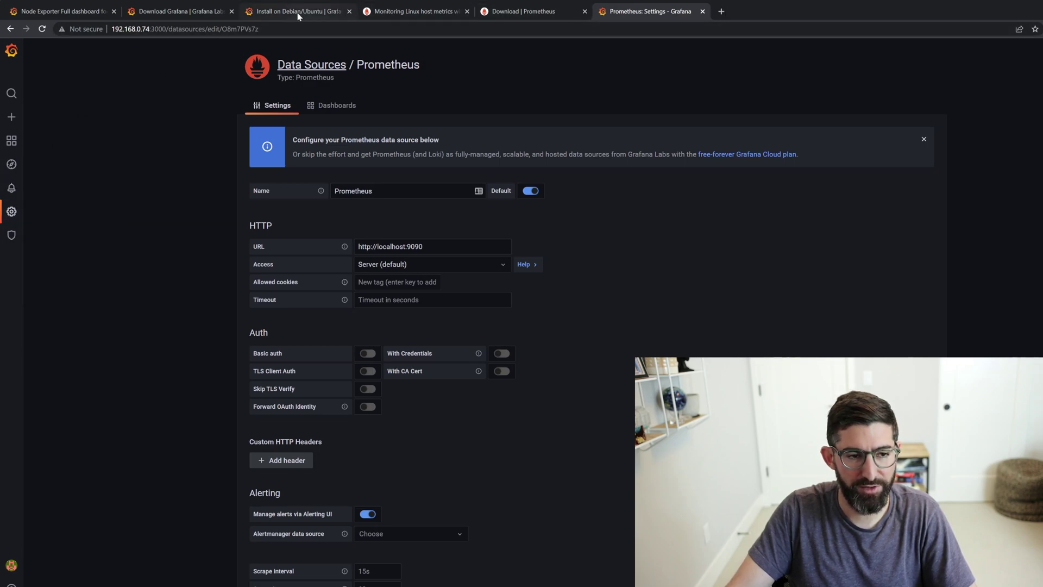
- On the Grafana.com Node Exporter Full page, copy the dashboard ID 1860
left_click(81, 12)
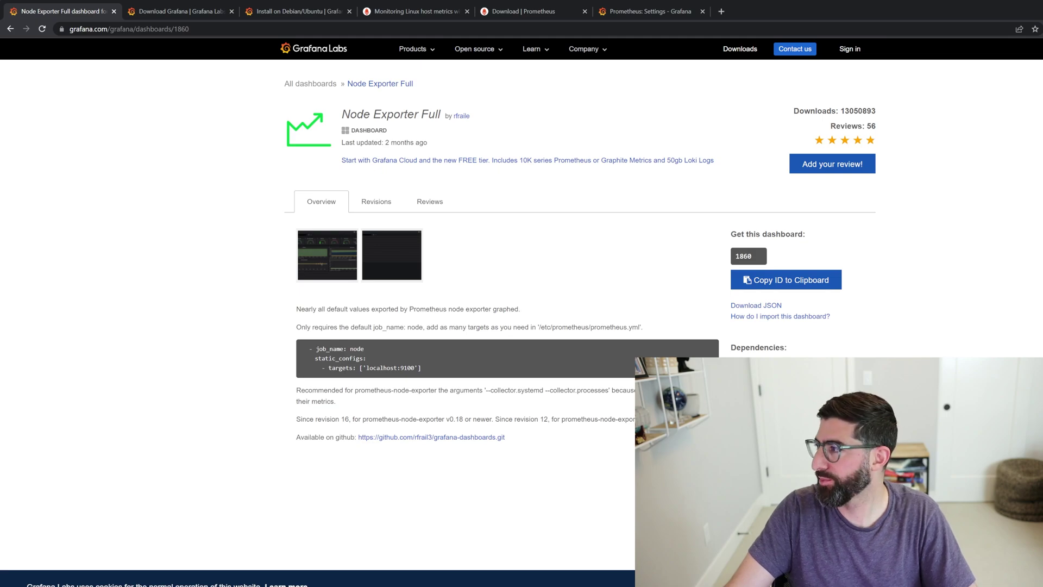
left_click_drag(876, 111, 794, 110)
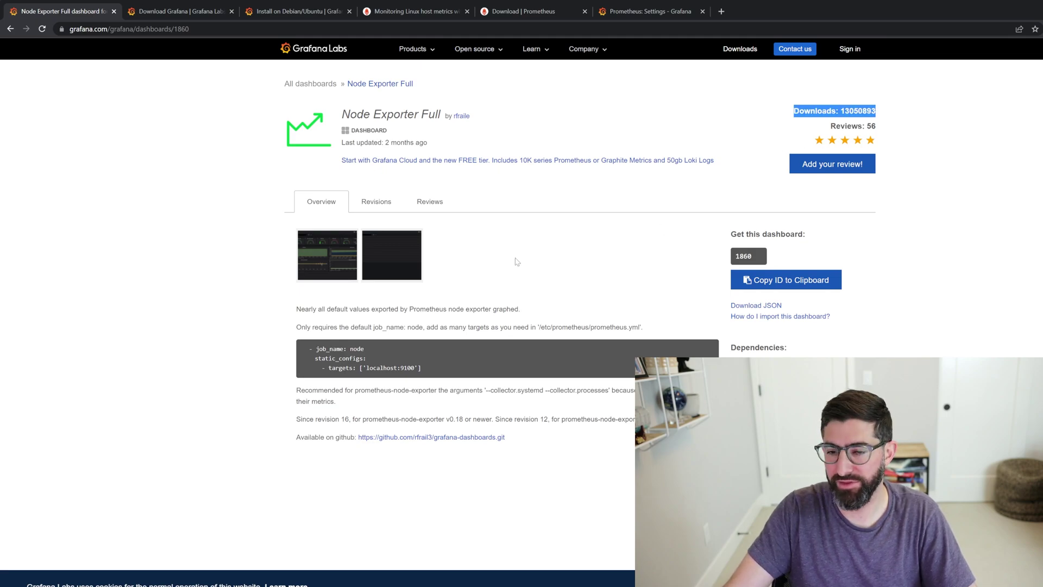
left_click(890, 230)
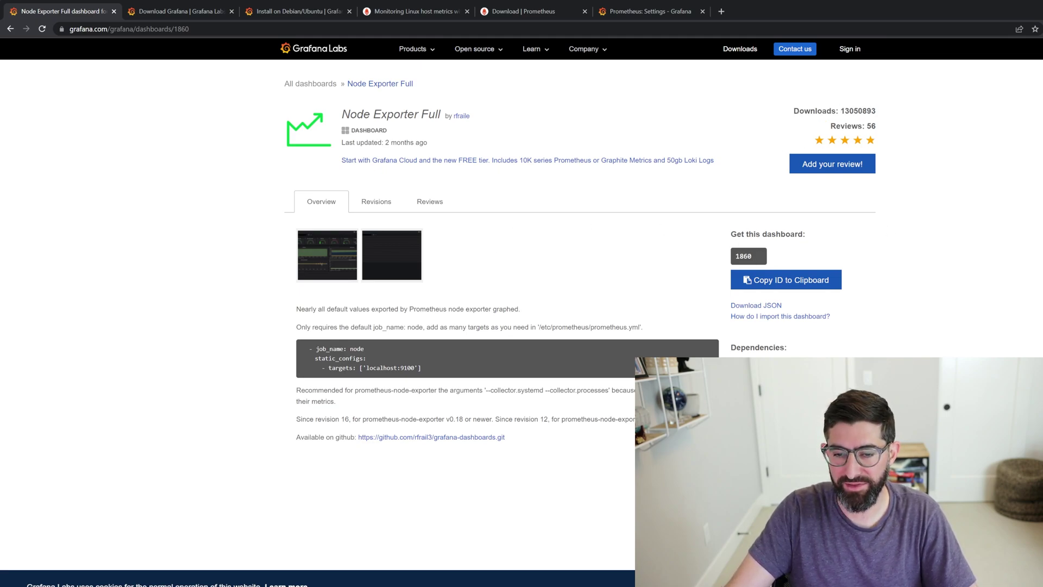
left_click(767, 285)
- Import dashboard 1860 from Grafana.com using the default Prometheus data source
left_click(655, 12)
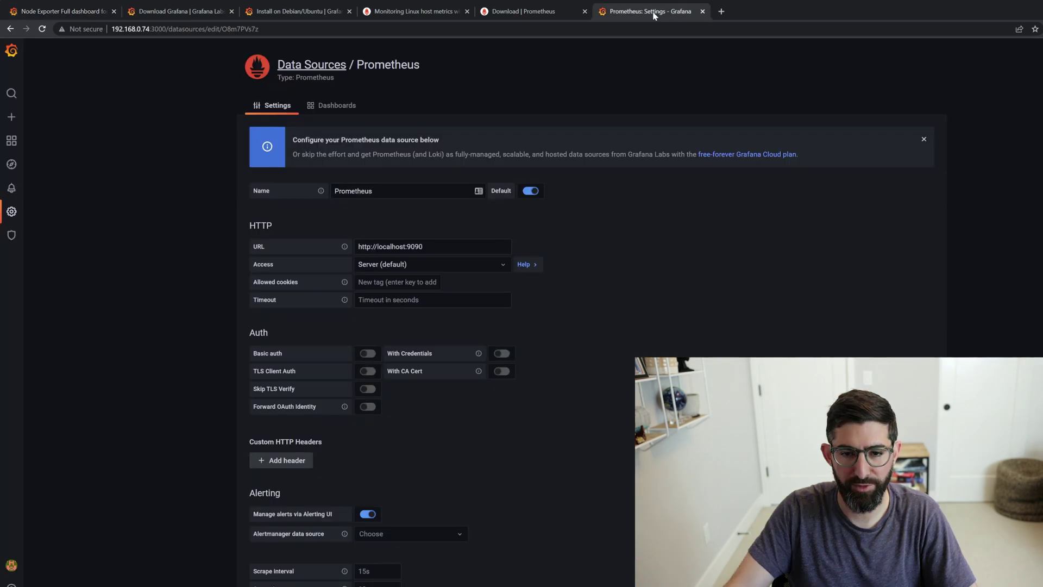
mouse_move(3, 194)
mouse_move(11, 146)
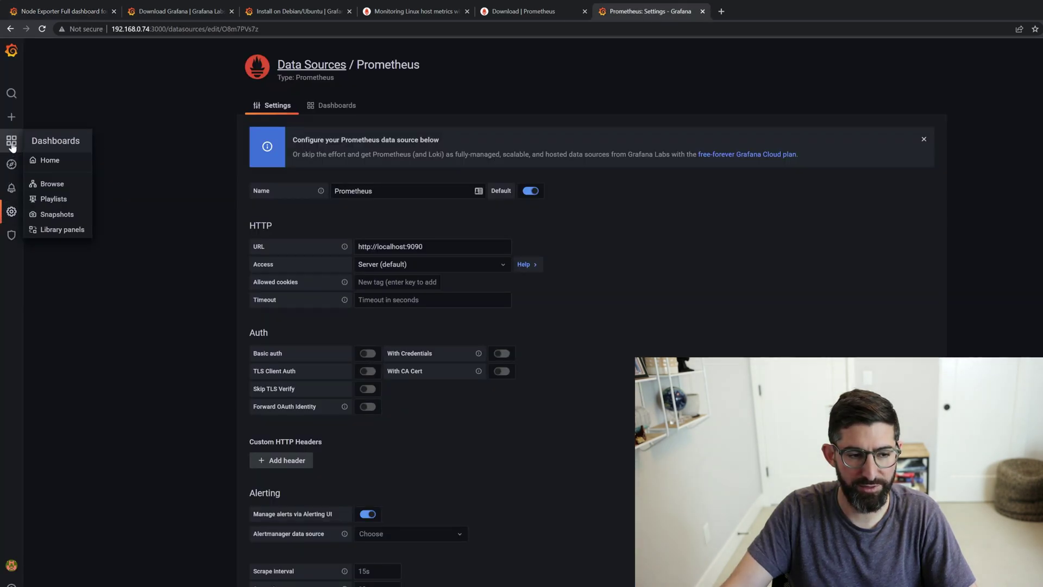
left_click(52, 183)
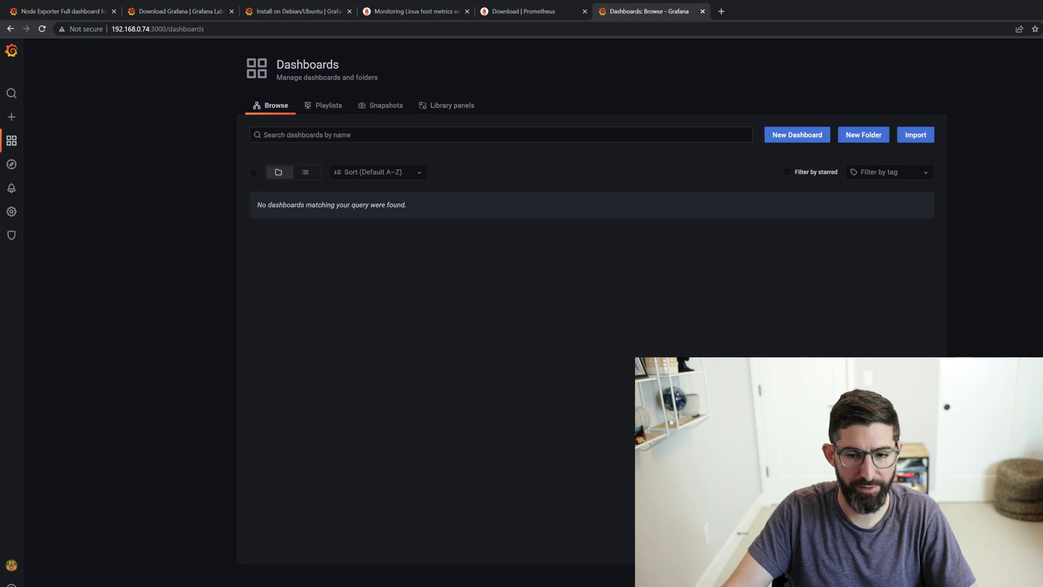
left_click(915, 134)
left_click(326, 157)
key("ctrl+v")
left_click(530, 156)
left_click(298, 349)
left_click(302, 366)
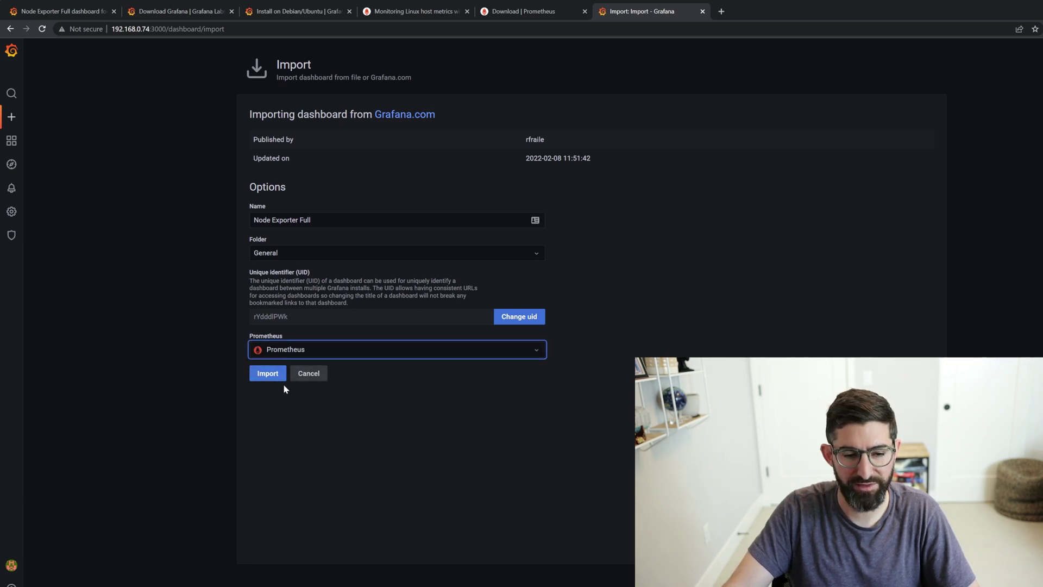
left_click(282, 378)
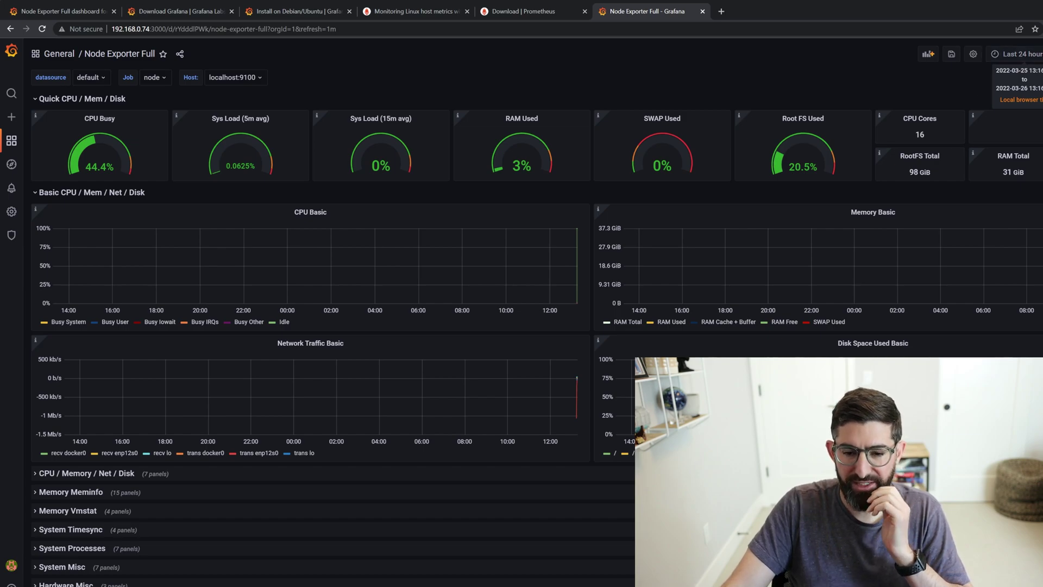
- In the server terminal, list the home folder files and show drive usage with duf
key("alt+Tab")
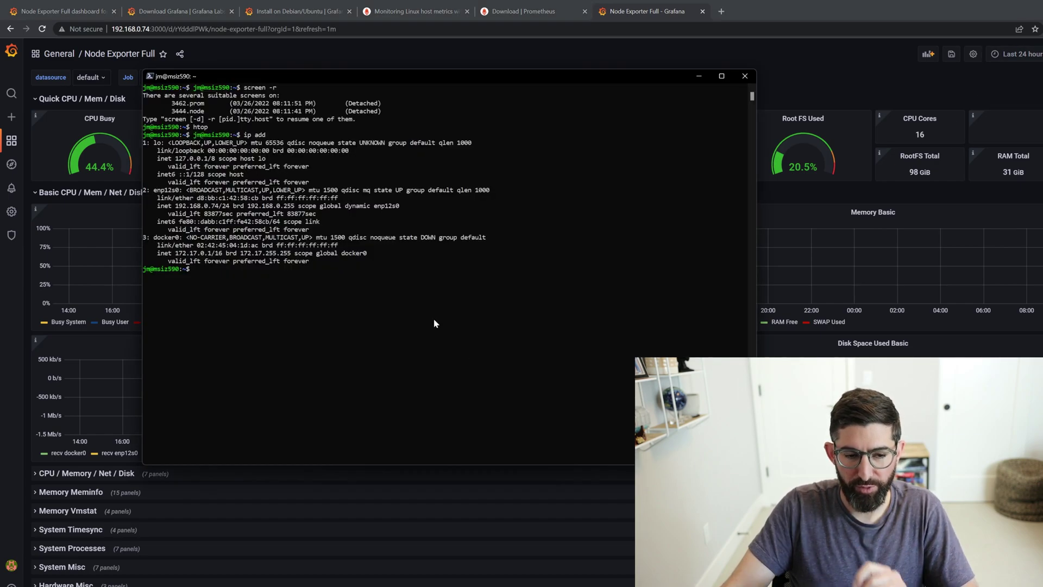
type("ls")
key("Return")
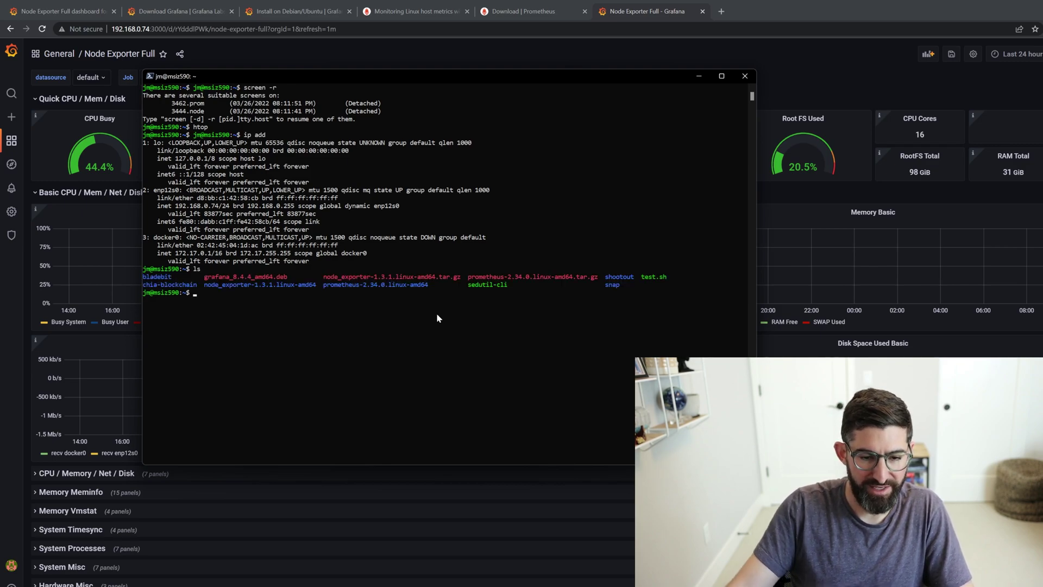
type("duf")
key("Return")
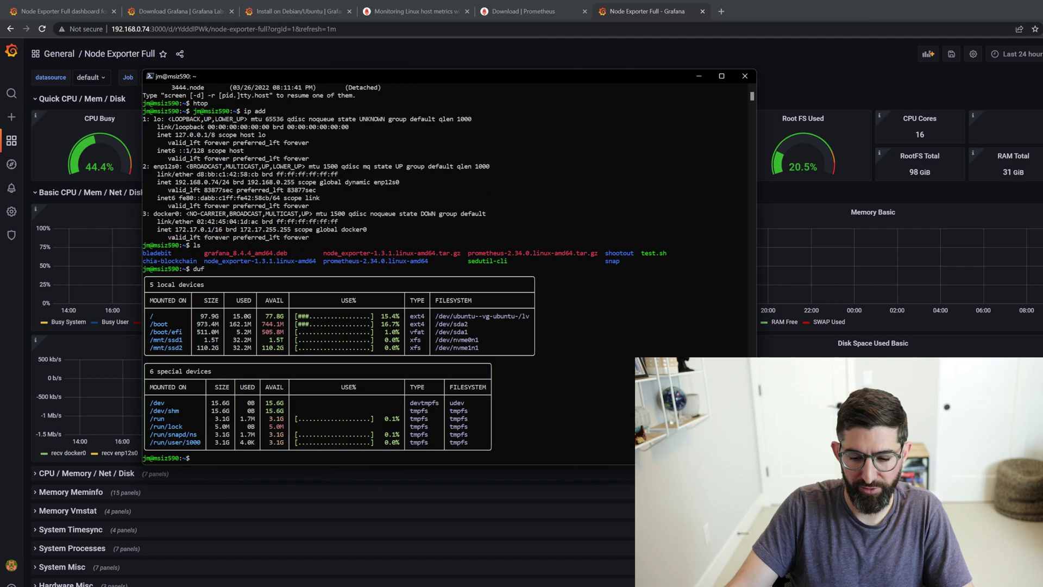
- Start a named screen session and launch the pasted chia_plot command inside it
key("alt+Tab")
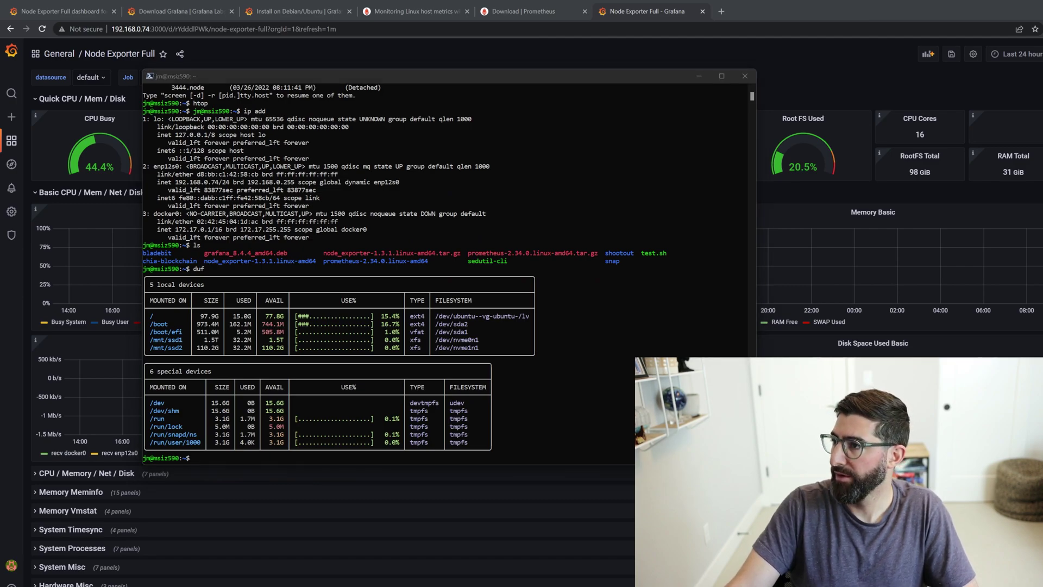
left_click(583, 350)
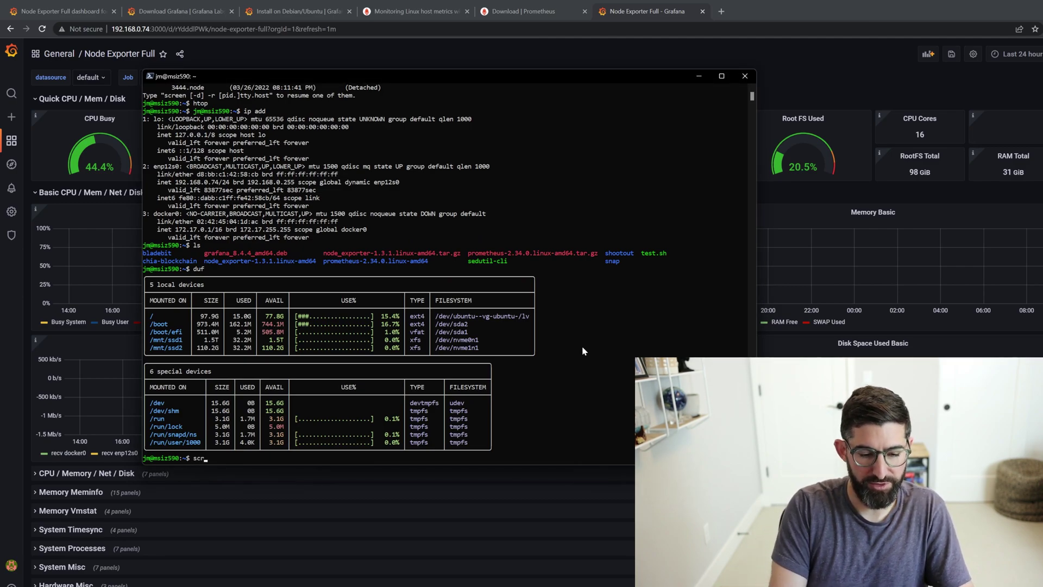
type("screen -s grafana")
key("Return")
key("ctrl+v")
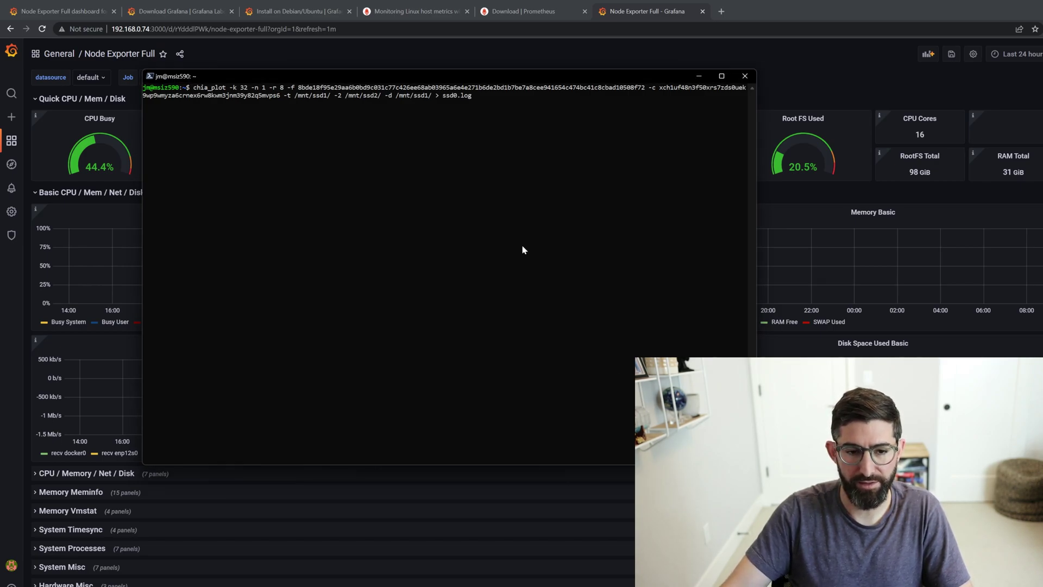
key("Return")
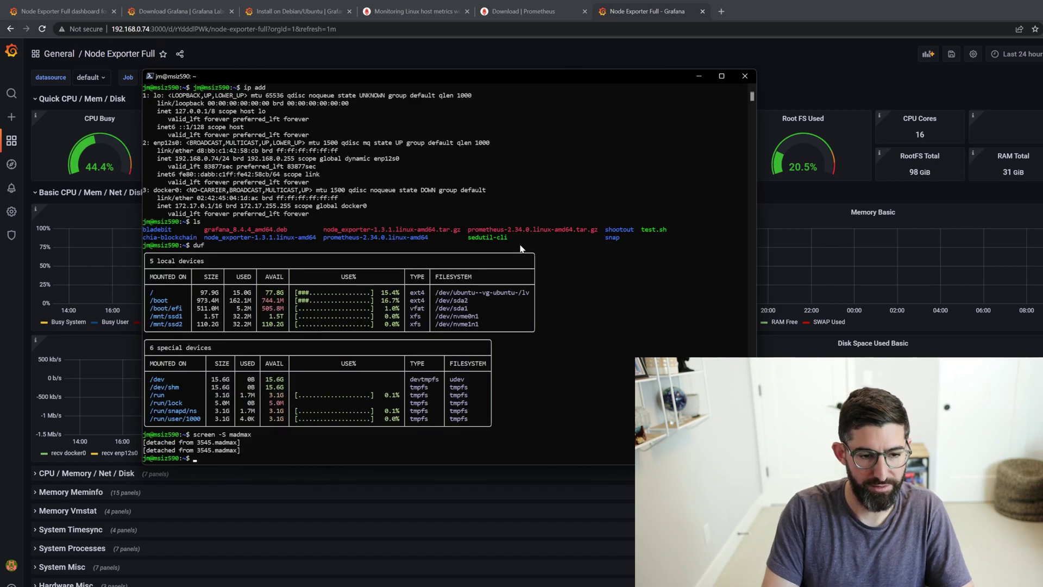
type("ch")
type("udo chmo")
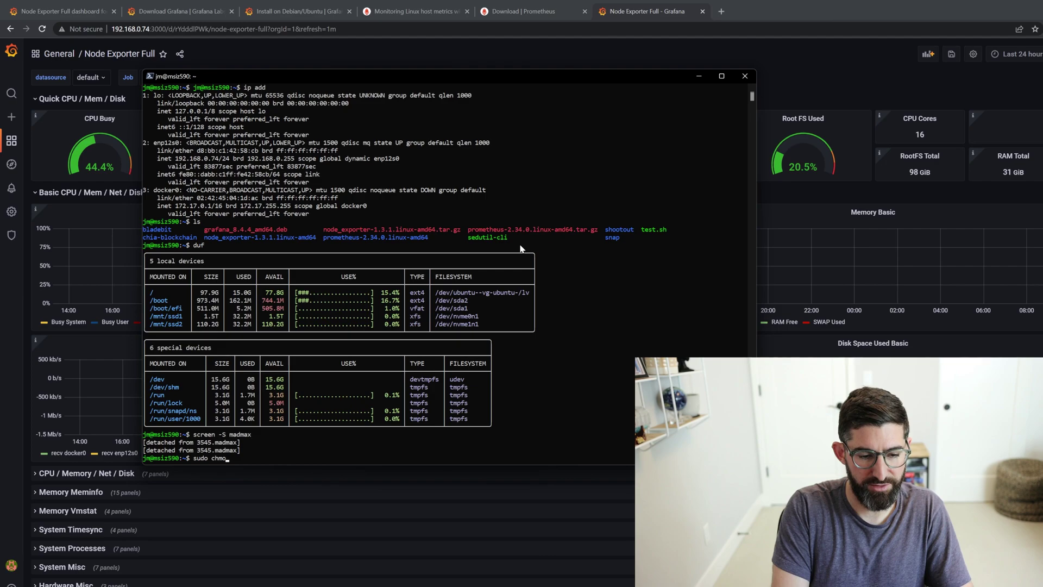
type("d 7776")
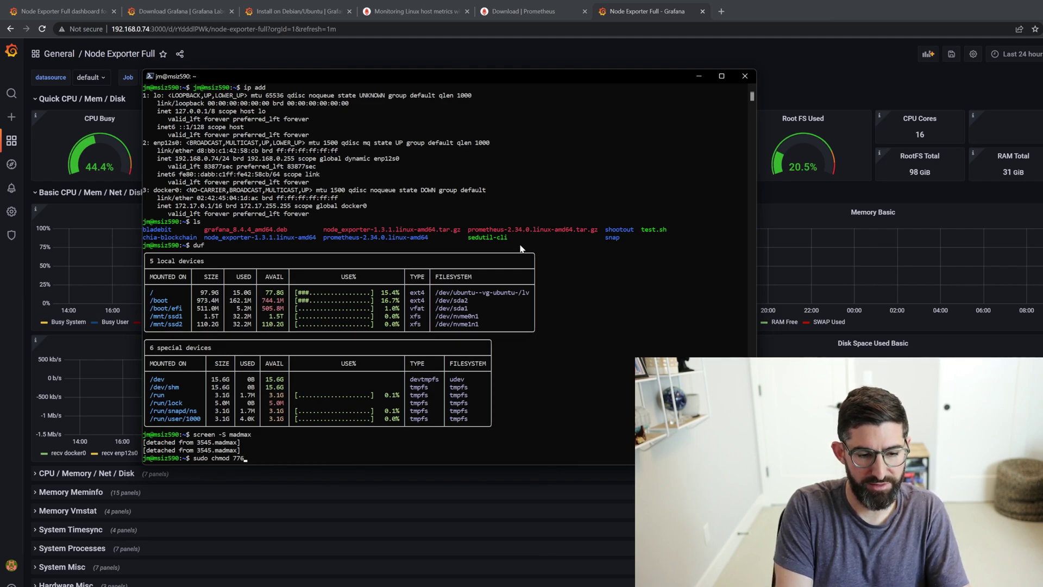
type(" /mnt/ssd1")
- Set permissions 776 on /mnt/ssd1 and /mnt/ssd2 with sudo chmod
key("Return")
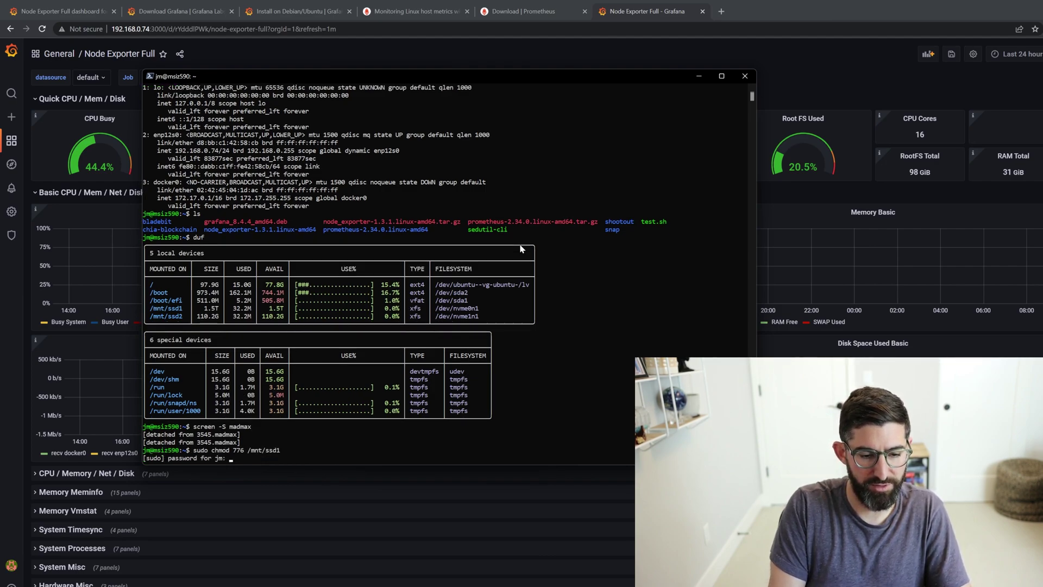
key("Return")
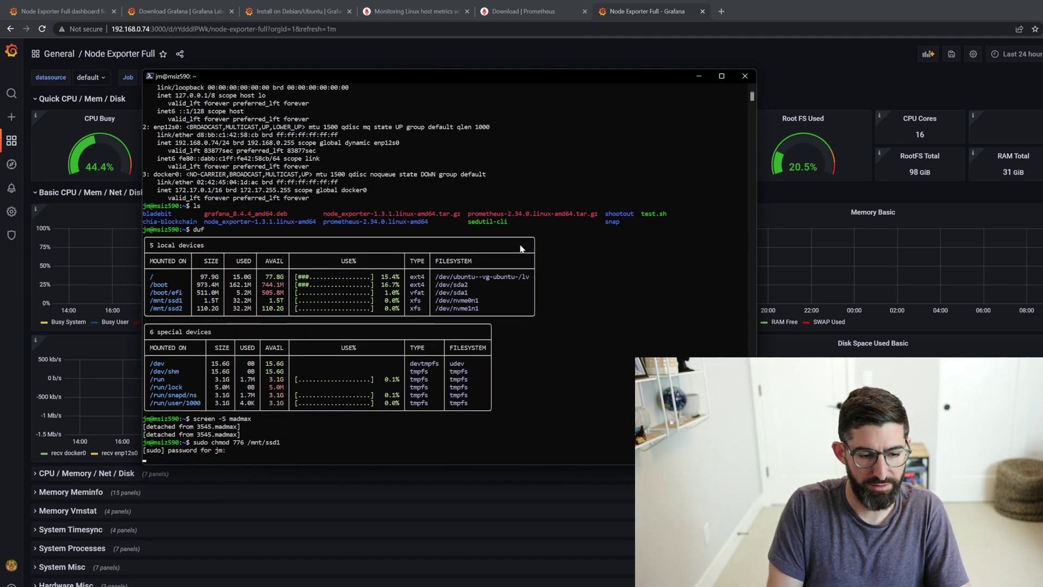
key("Return")
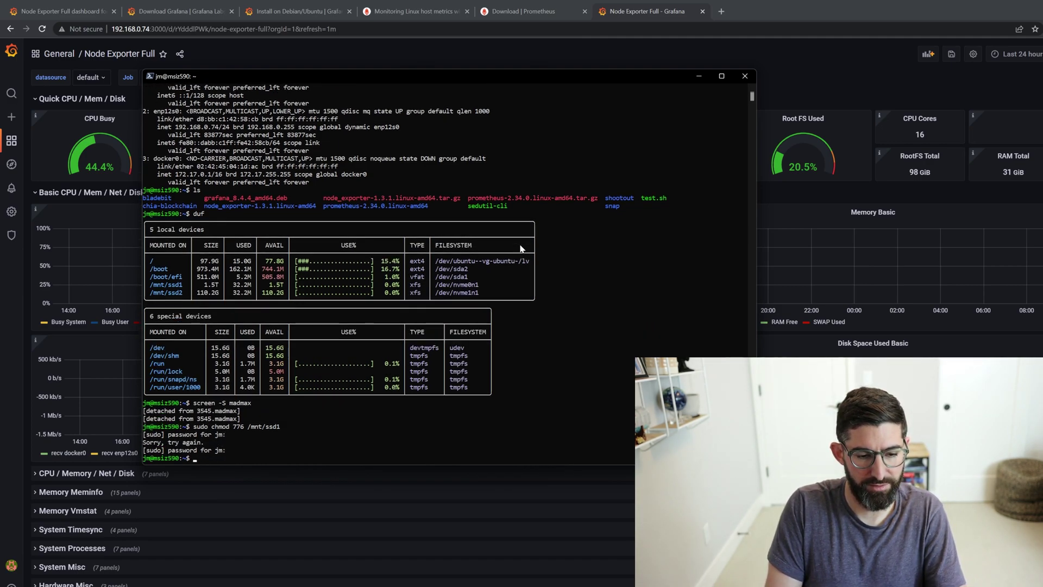
key("Up")
key("BackSpace")
type("2")
key("Return")
- Change ownership of /mnt/ssd1 and /mnt/ssd2 to the user with sudo chown
type("sudp")
type(" chown")
type(" jm:jm")
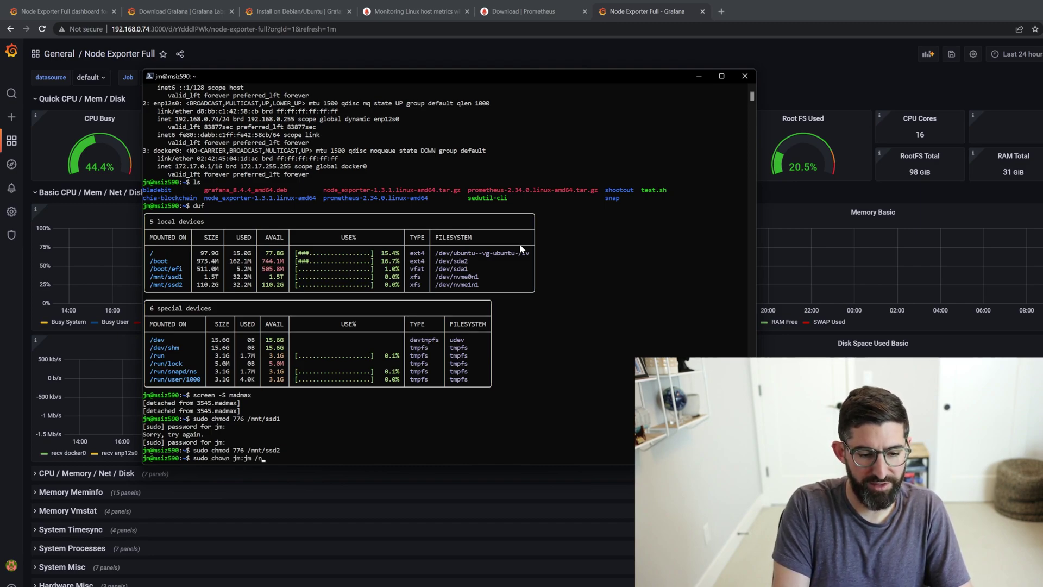
type(" /mnt/ssd1")
key("Return")
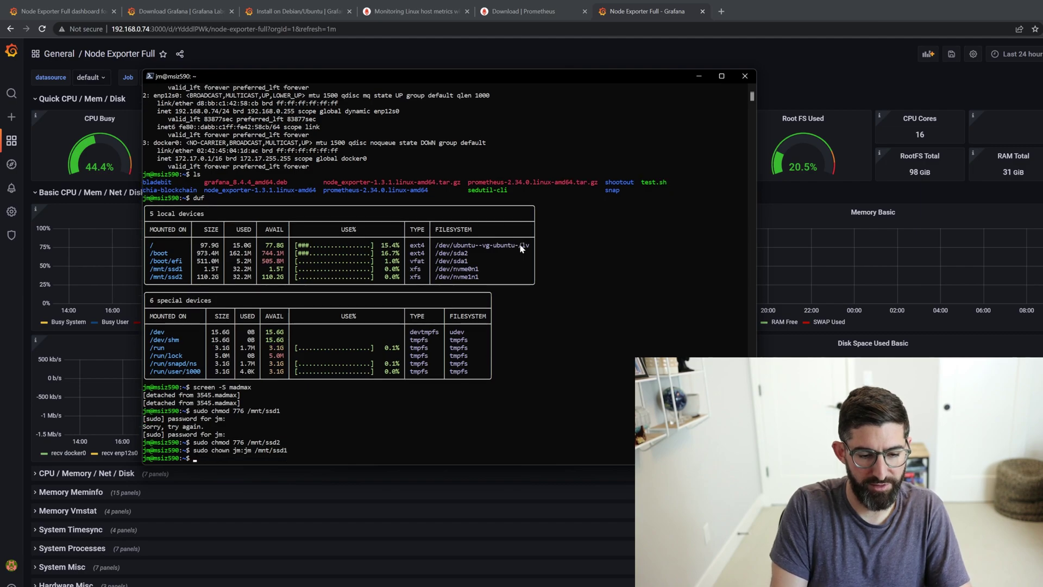
key("Up")
key("BackSpace")
type("2")
key("Return")
- Reattach the madmax session, rerun chia_plot, detach, and watch the processes in htop
type("screen -r ")
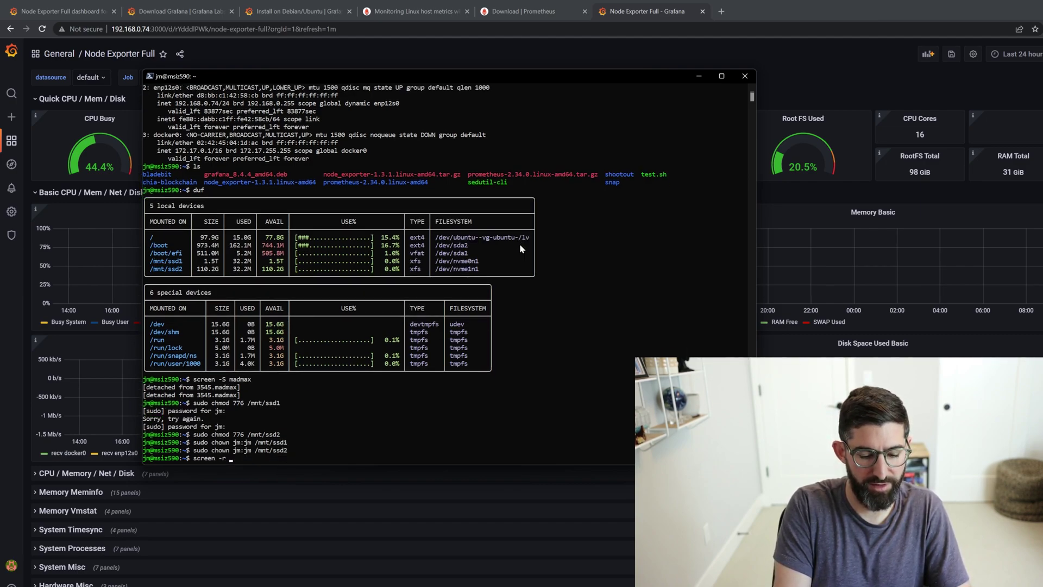
type("madmax")
key("Return")
key("Up")
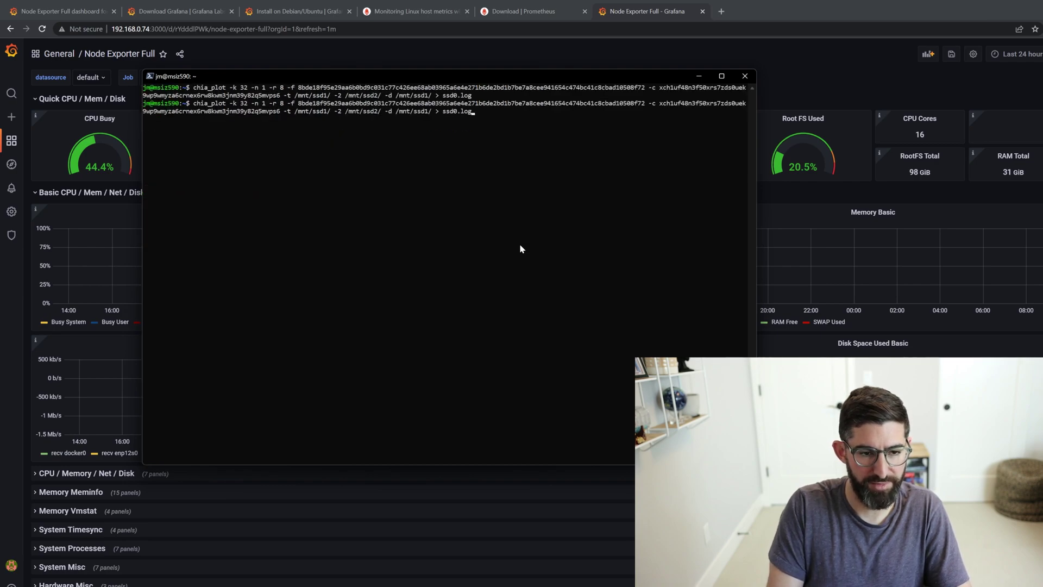
key("ctrl+a")
type("dhtop")
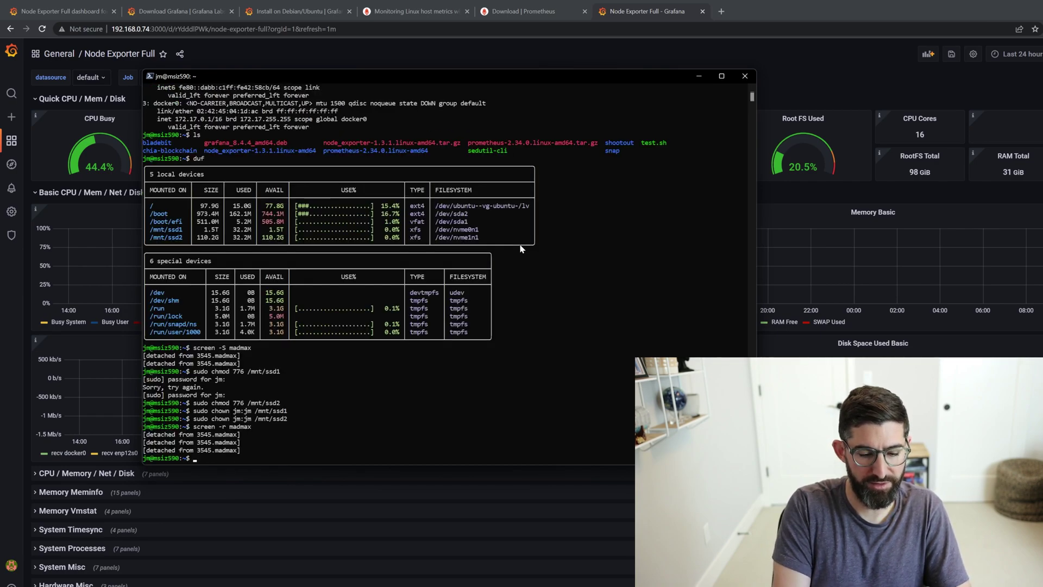
key("Return")
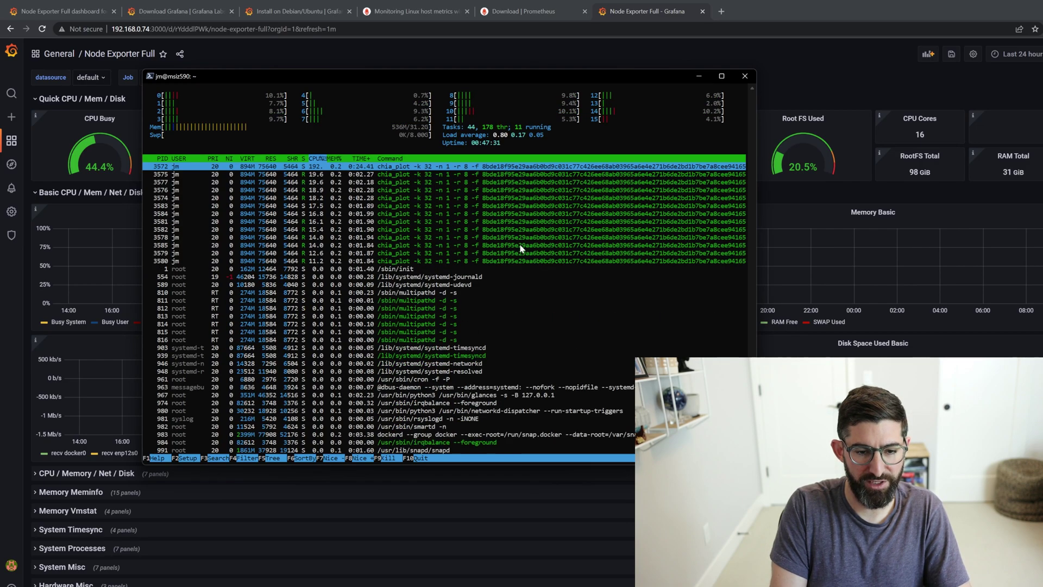
- Quit htop and set the Grafana dashboard time range to the last 5 minutes
key("q")
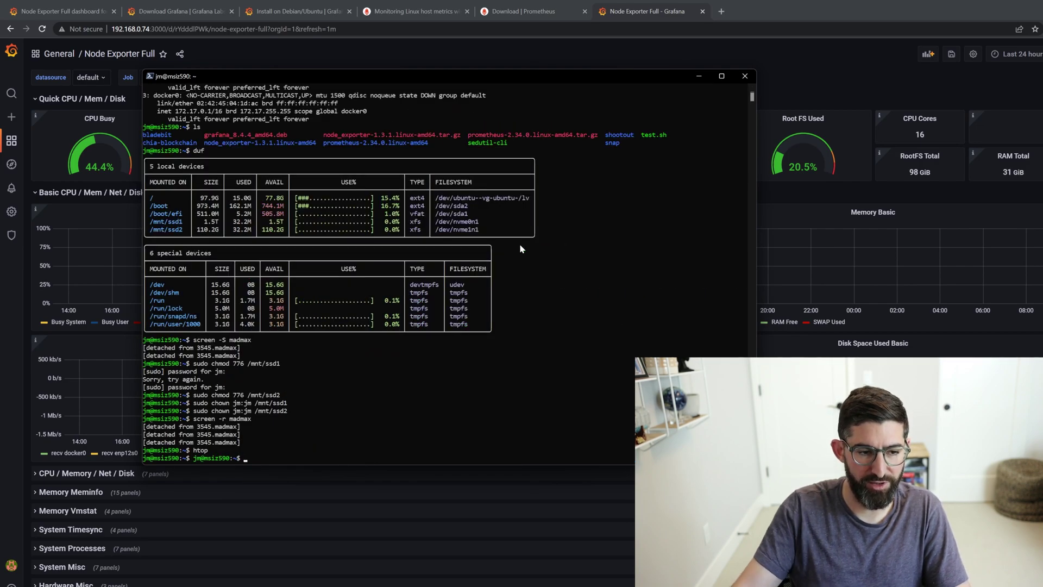
left_click(640, 13)
left_click(1016, 54)
left_click(1032, 97)
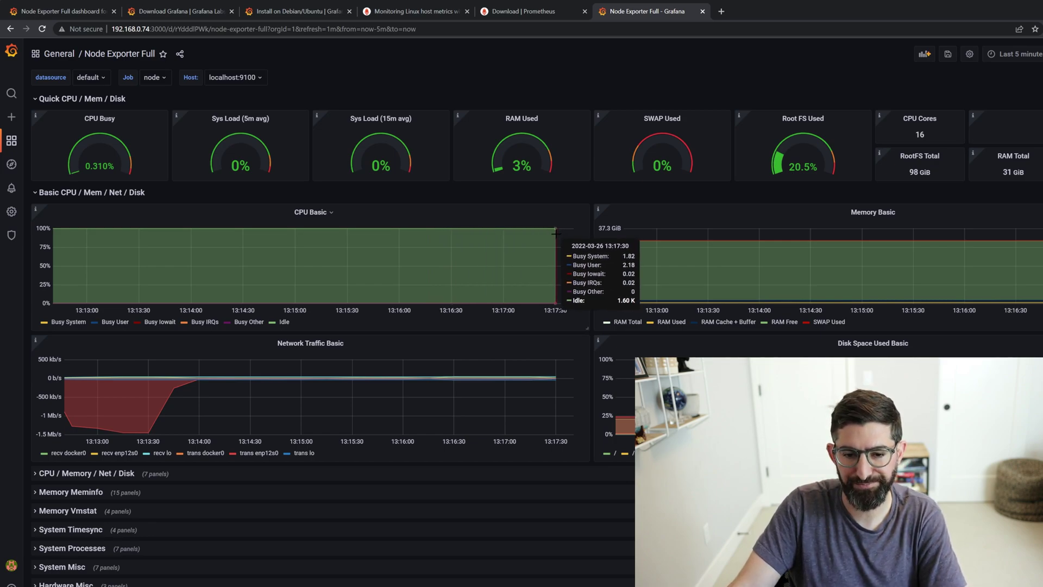
- Browse the expanded CPU / Memory / Net / Disk row, then collapse it and the Basic row
scroll(556, 234, "down", 2)
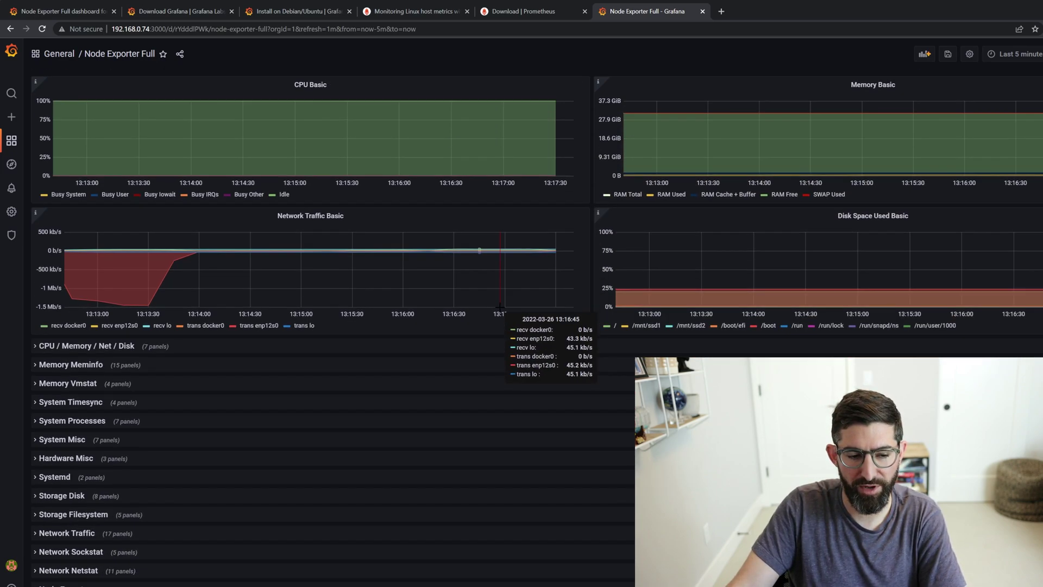
left_click(38, 347)
scroll(303, 252, "down", 4)
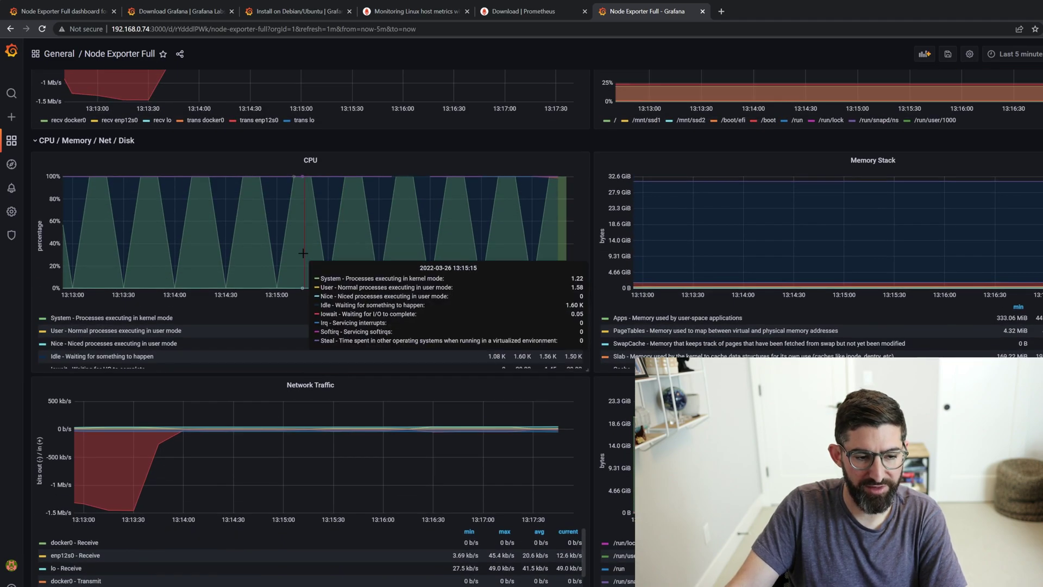
scroll(303, 252, "up", 6)
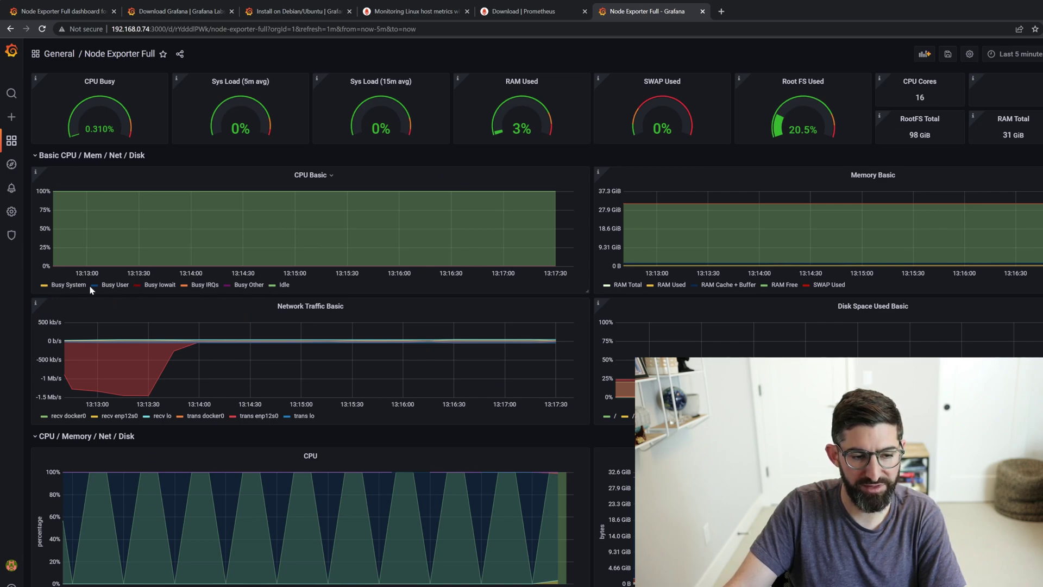
scroll(498, 230, "down", 2)
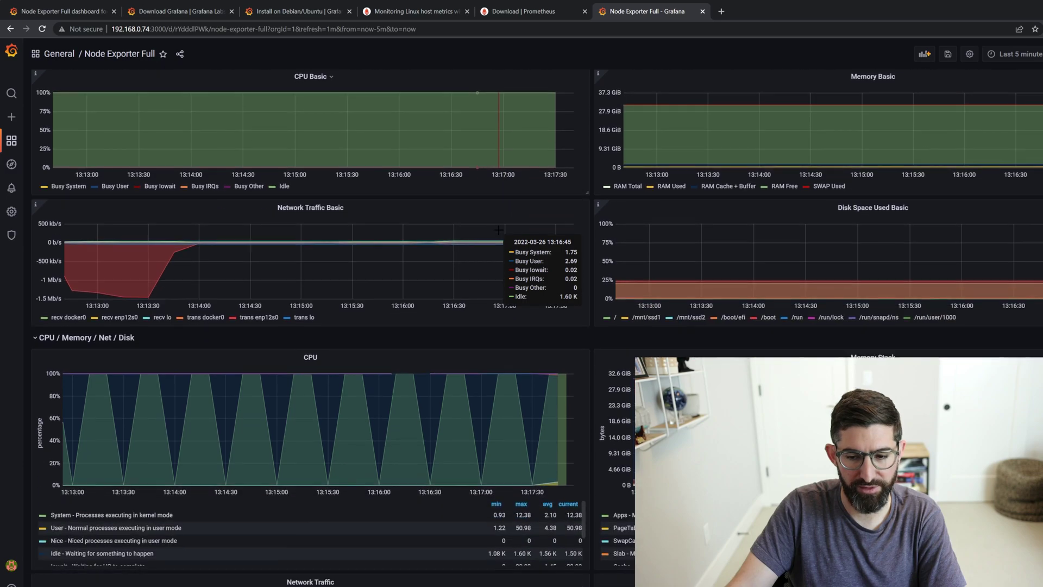
scroll(498, 230, "up", 5)
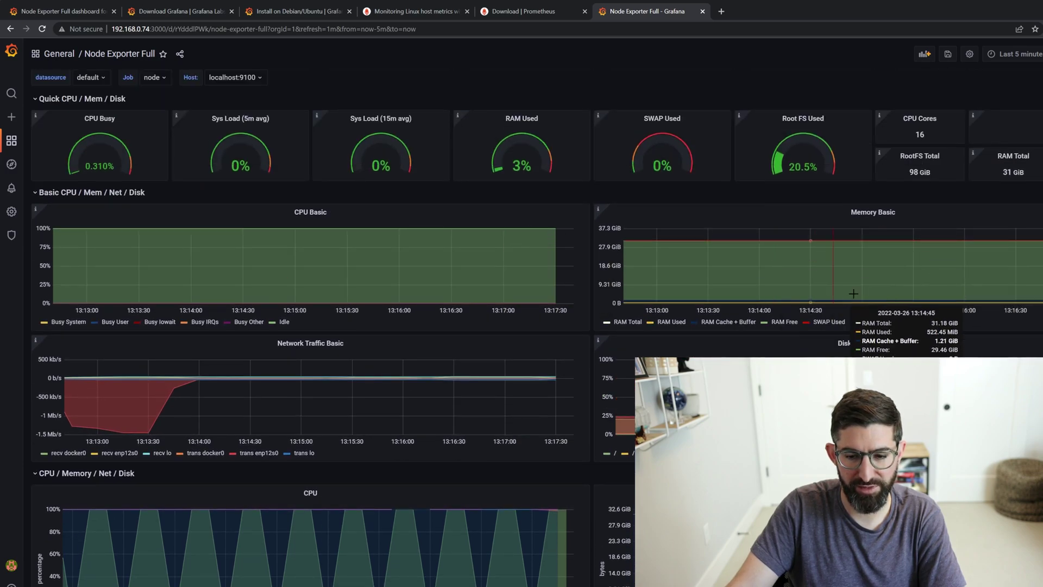
scroll(780, 267, "down", 6)
scroll(781, 267, "down", 3)
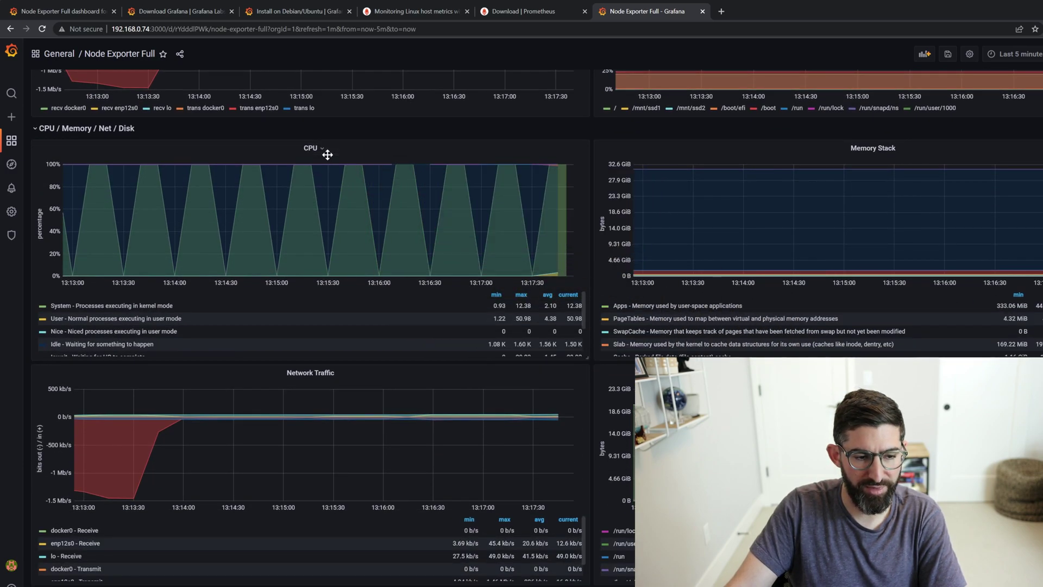
scroll(454, 244, "down", 2)
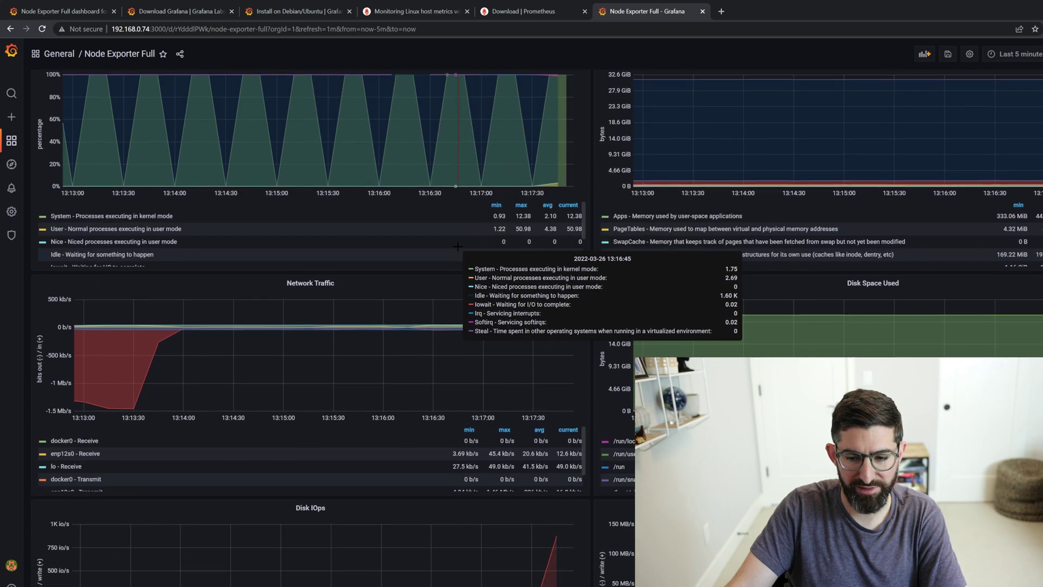
scroll(811, 338, "down", 10)
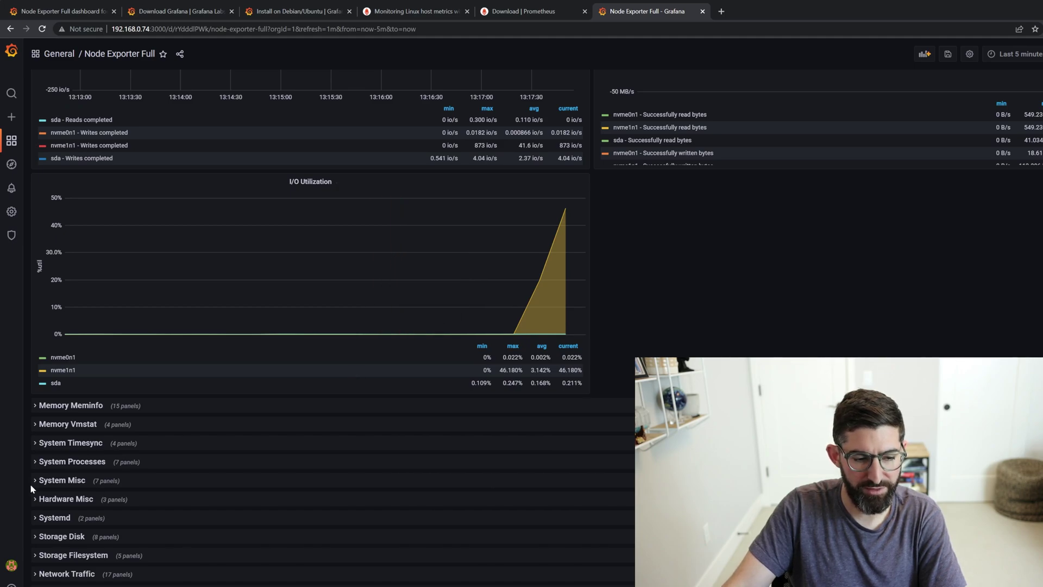
scroll(75, 435, "up", 15)
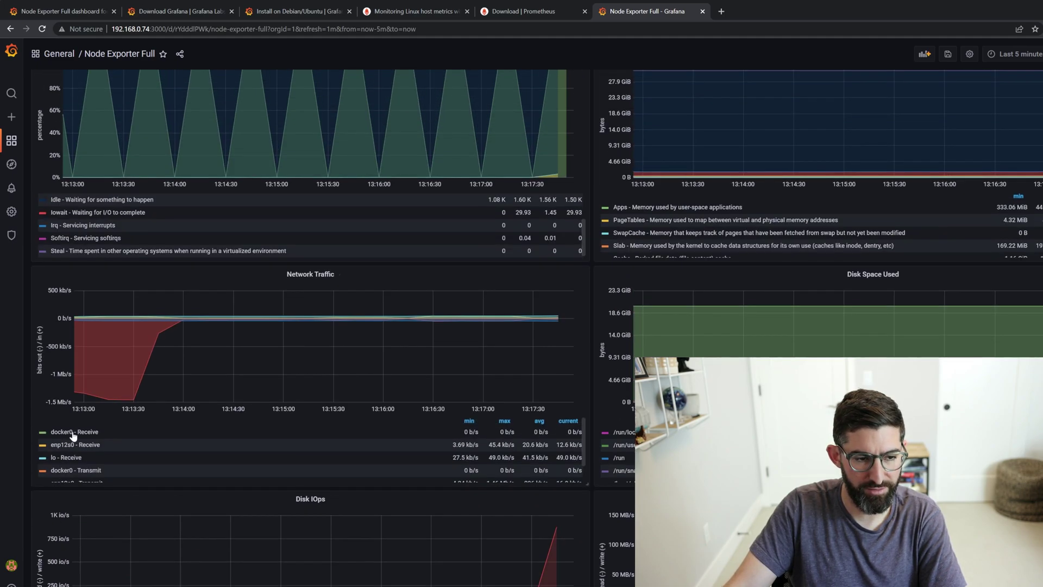
scroll(75, 435, "up", 5)
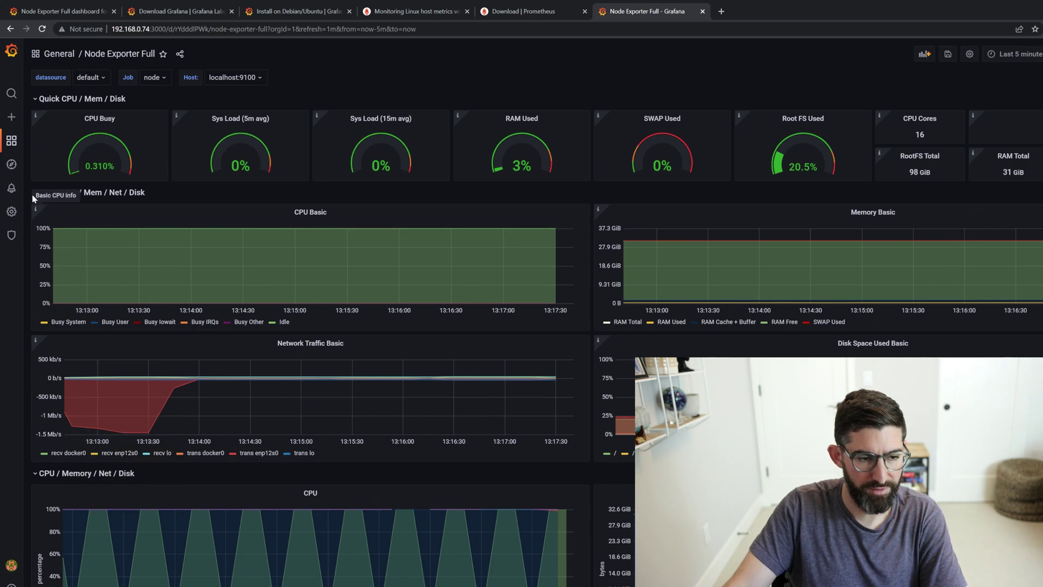
left_click(121, 196)
left_click(42, 211)
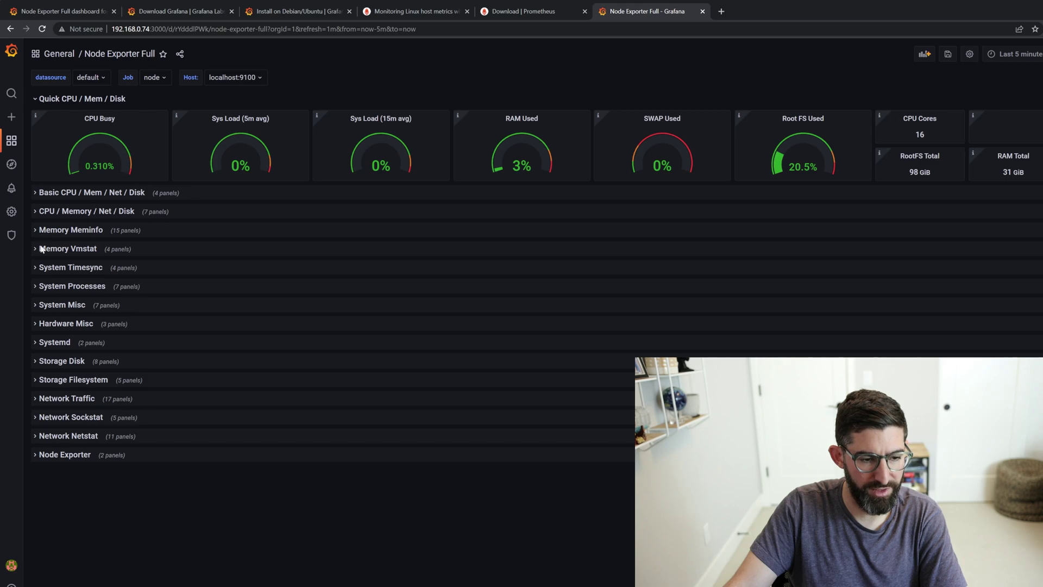
- Expand Storage Disk and isolate the nvme1n1 and nvme0n1 written-bytes series in Disk R/W Data
left_click(35, 363)
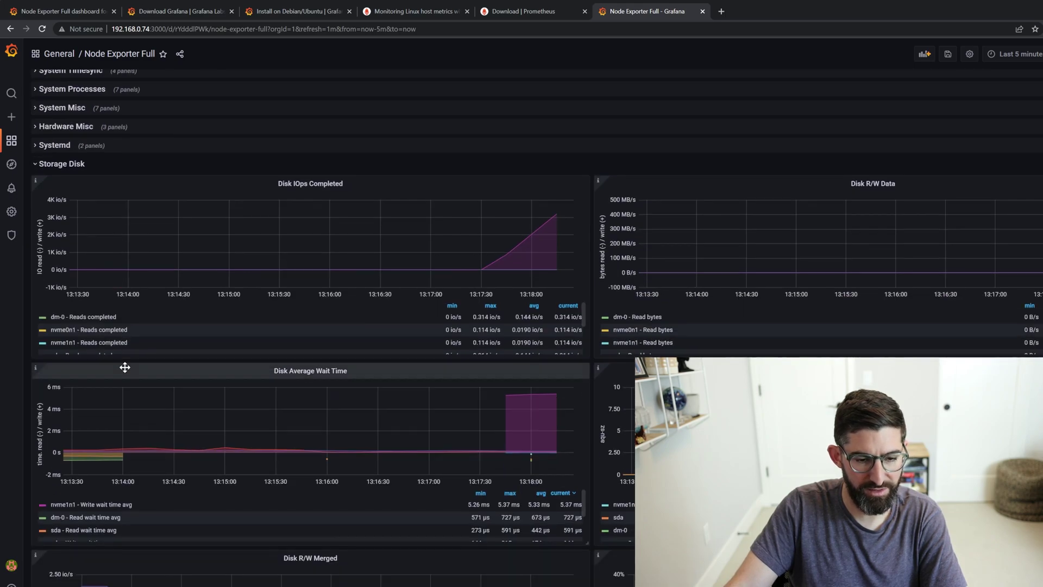
scroll(125, 368, "down", 1)
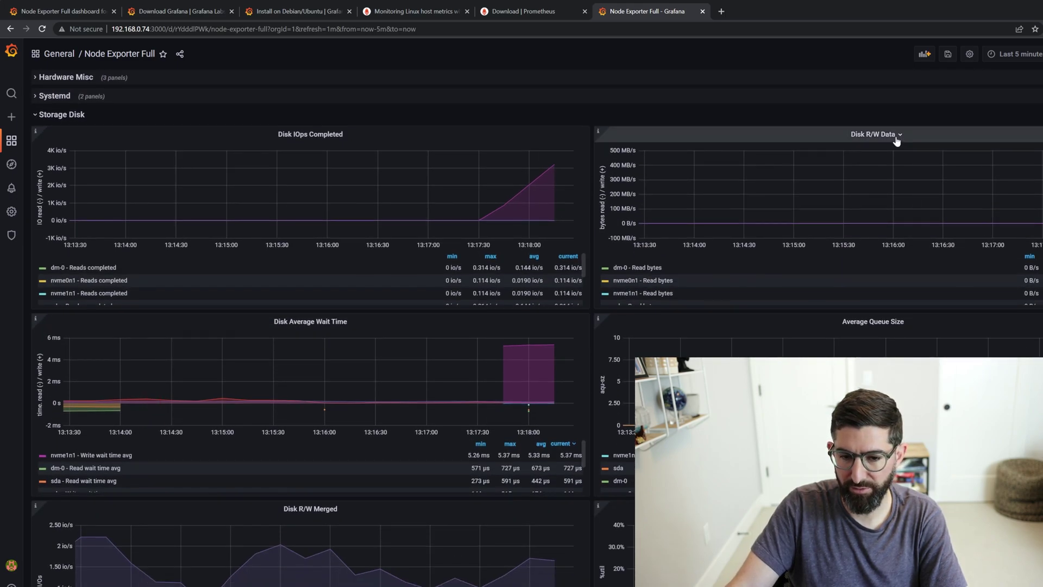
scroll(688, 275, "down", 2)
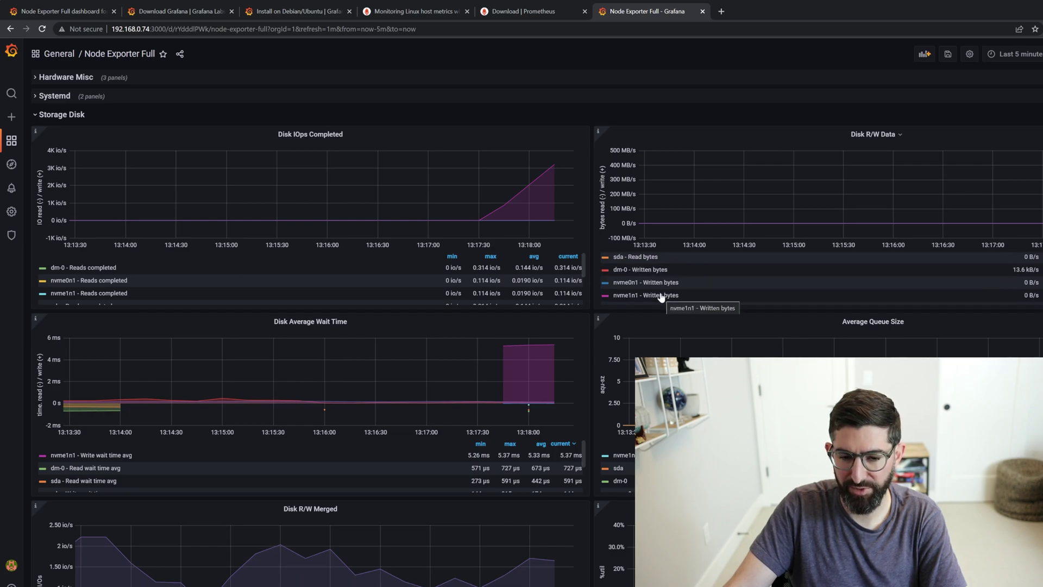
scroll(660, 296, "down", 1)
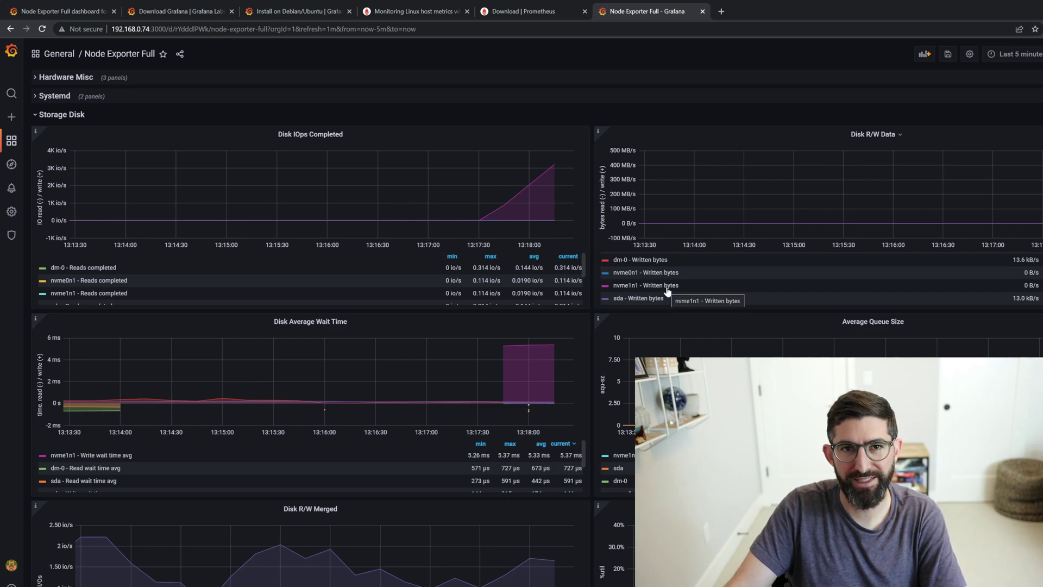
left_click(665, 288)
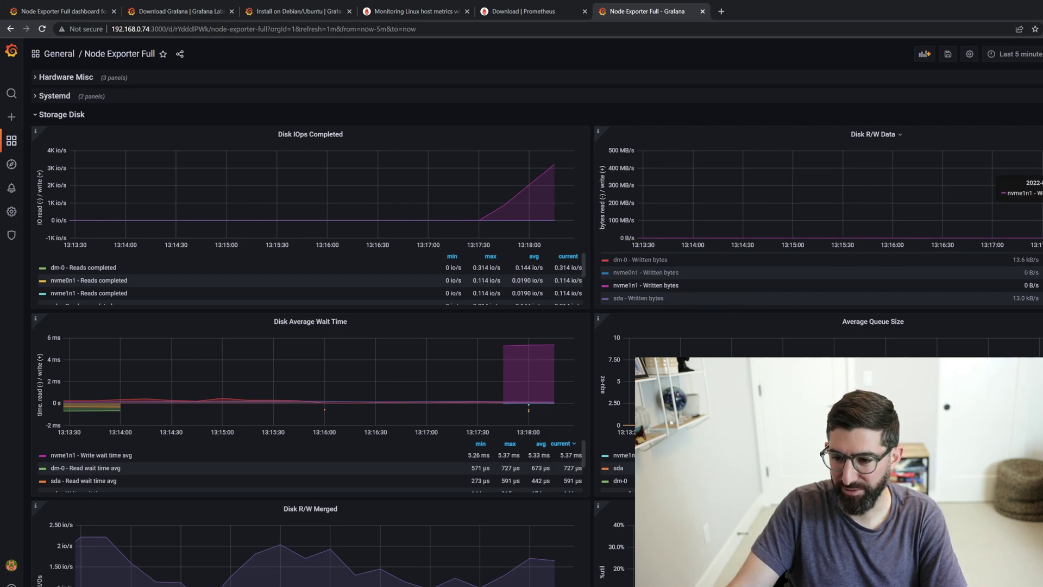
scroll(653, 326, "up", 1)
left_click(652, 324)
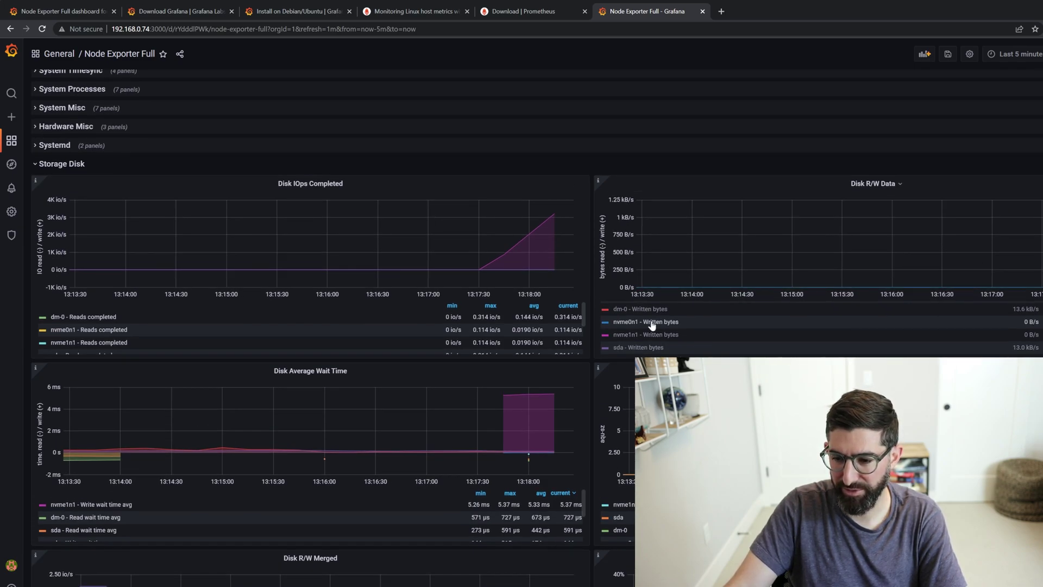
left_click(655, 335)
scroll(475, 323, "down", 2)
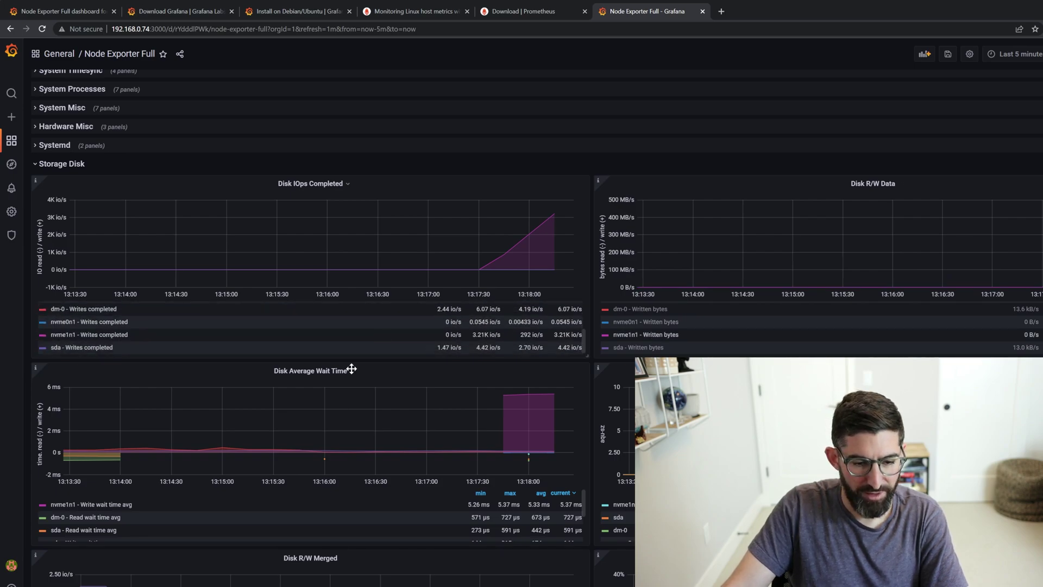
scroll(344, 385, "down", 3)
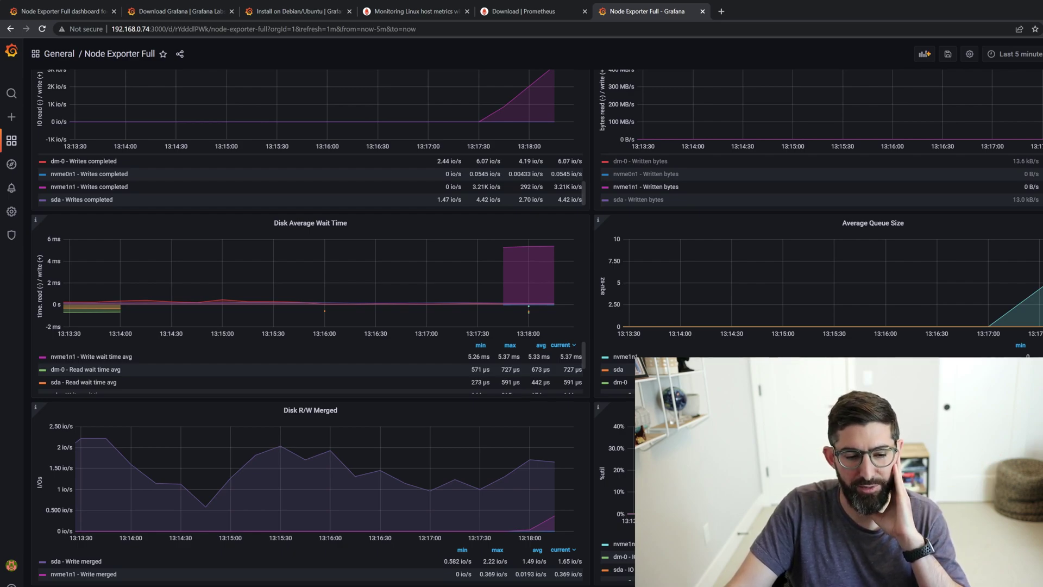
scroll(409, 406, "down", 3)
scroll(409, 407, "down", 1)
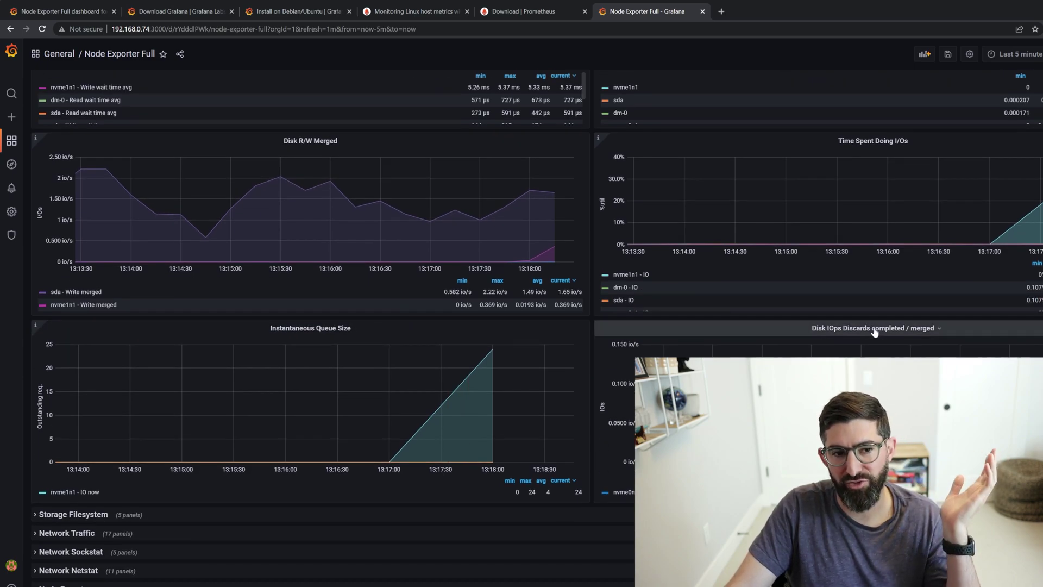
scroll(85, 517, "up", 2)
scroll(90, 317, "up", 8)
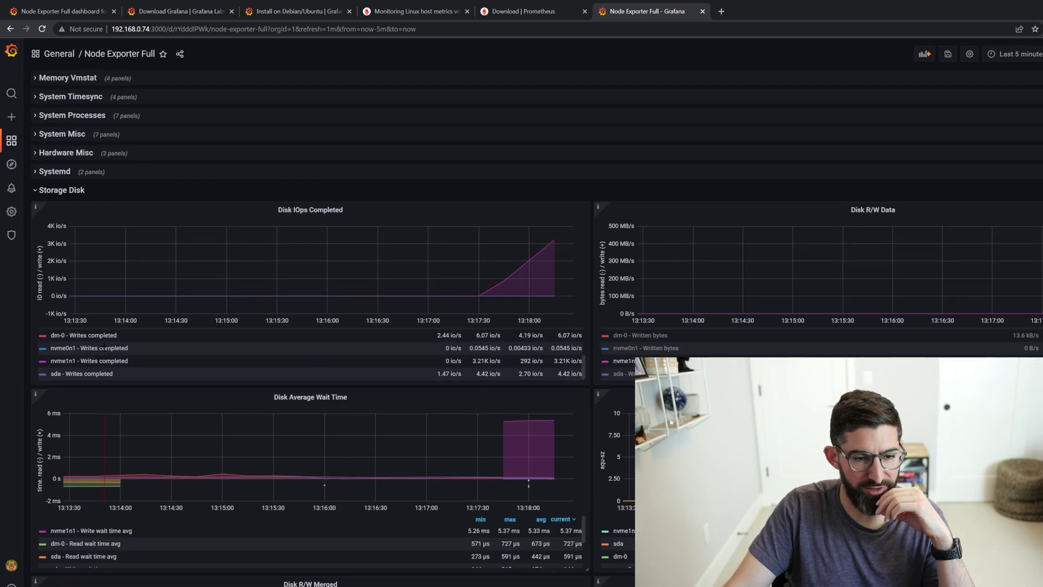
- Swap Storage Disk for the Storage Filesystem row and isolate the /mnt/ssd1 available space series
left_click(34, 341)
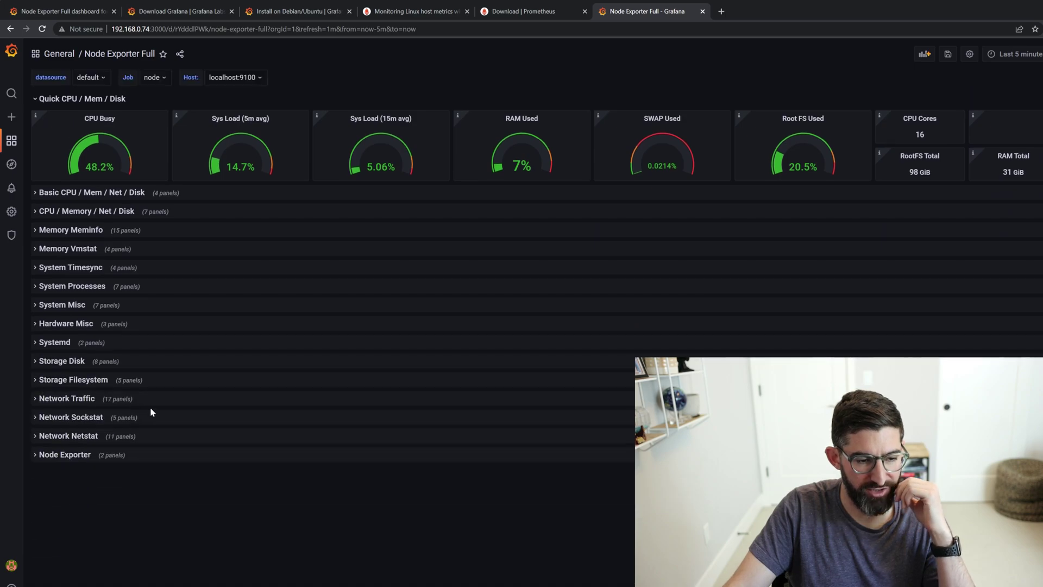
left_click(36, 380)
scroll(165, 373, "down", 4)
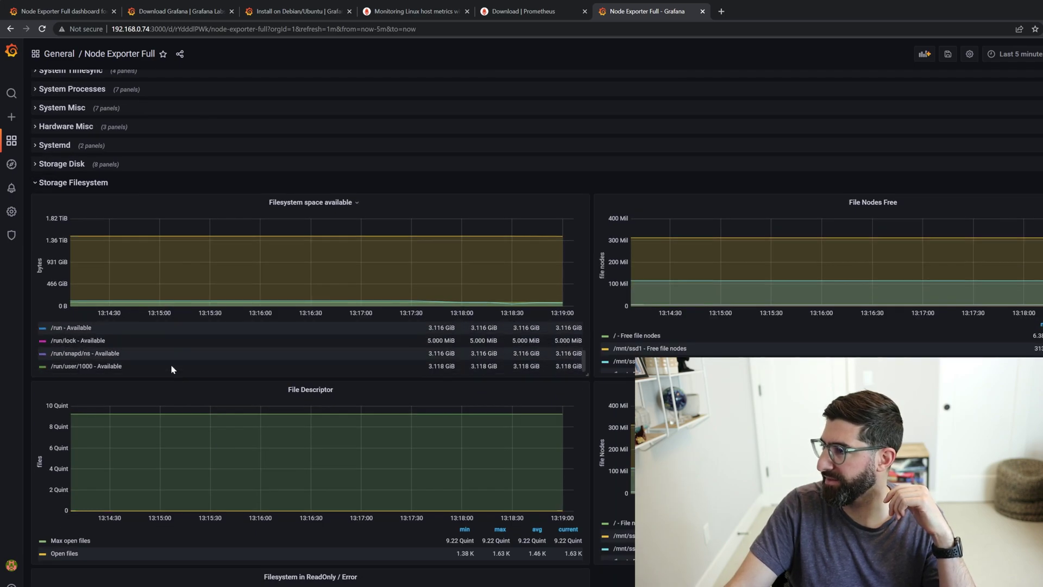
scroll(489, 315, "down", 2)
scroll(567, 298, "up", 1)
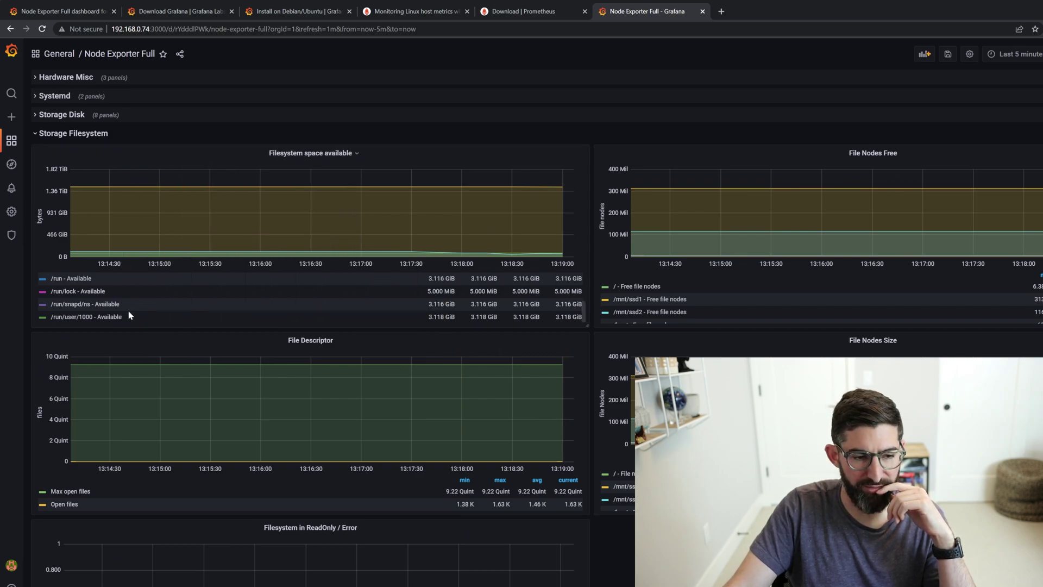
scroll(129, 316, "down", 2)
scroll(154, 203, "up", 3)
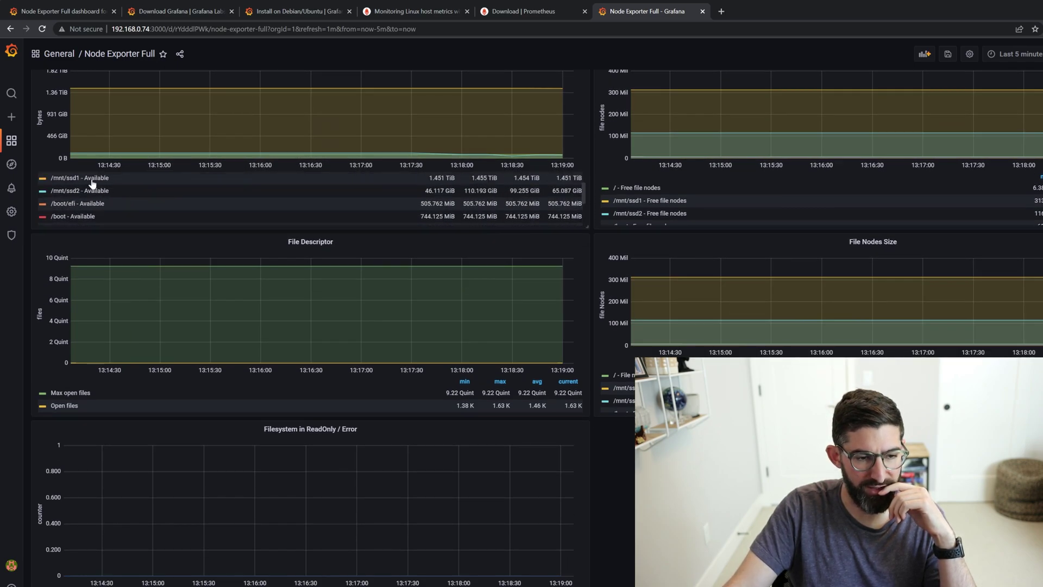
left_click(93, 182)
- Collapse Storage Filesystem and expand the Basic CPU / Mem / Net / Disk row
scroll(140, 207, "up", 1)
scroll(234, 120, "up", 1)
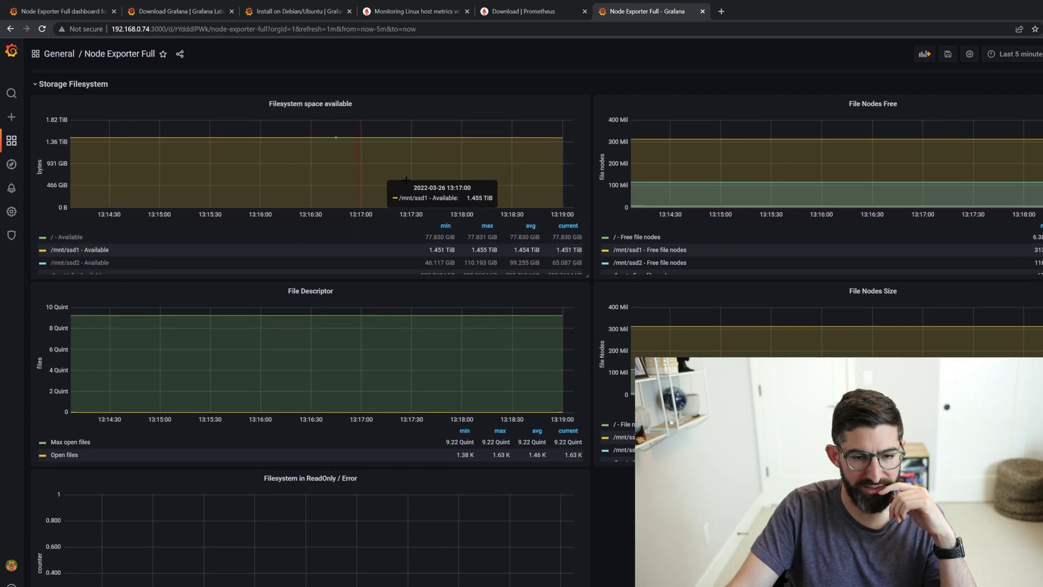
scroll(356, 300, "down", 2)
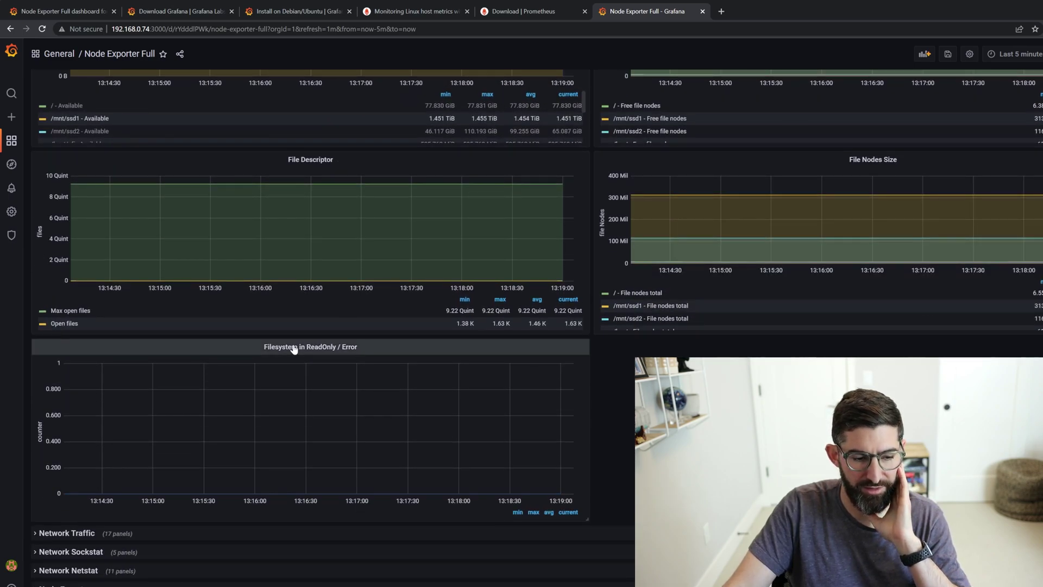
scroll(232, 344, "up", 5)
left_click(34, 249)
scroll(55, 252, "up", 2)
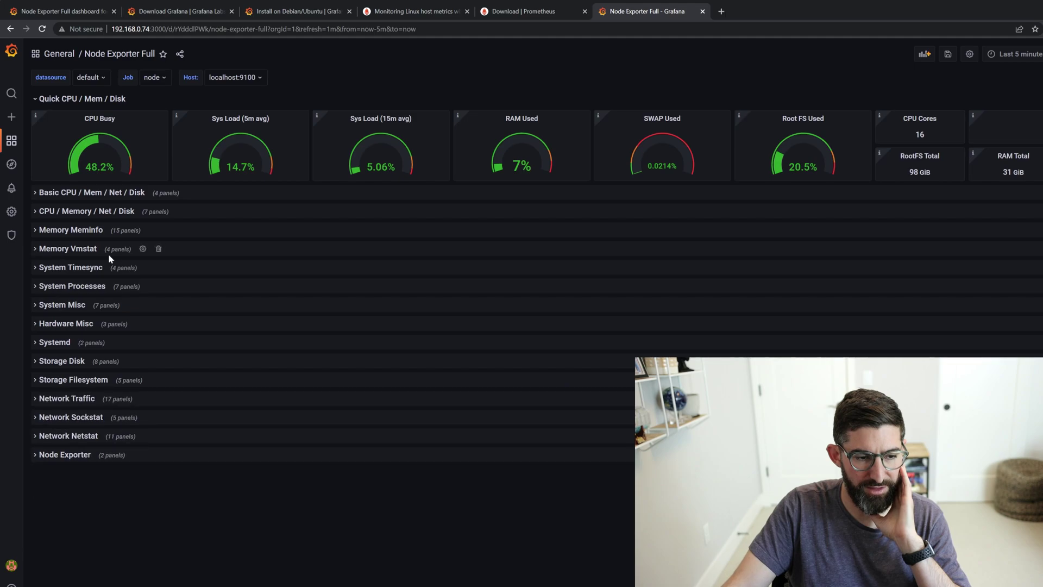
left_click(39, 194)
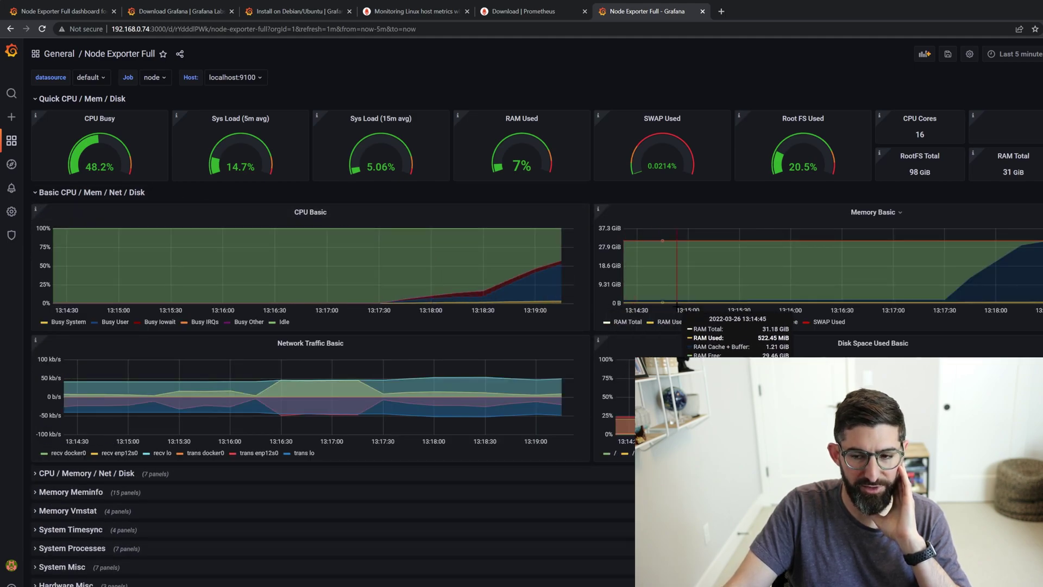
- Add a new panel querying node_cpu_scaling_frequency_hertz, found by filtering the metrics browser for 'frequ'
left_click(926, 57)
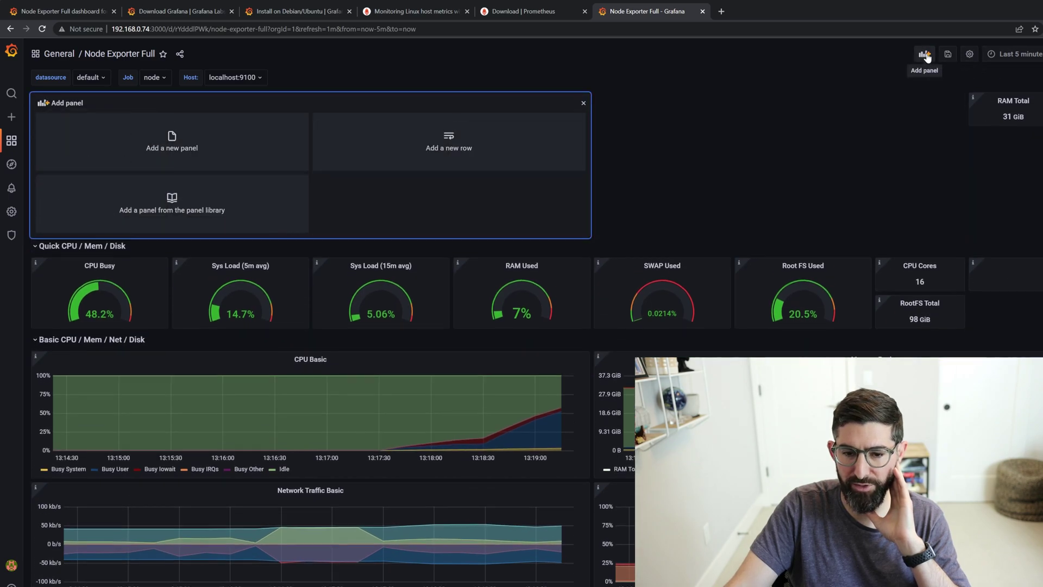
left_click(179, 145)
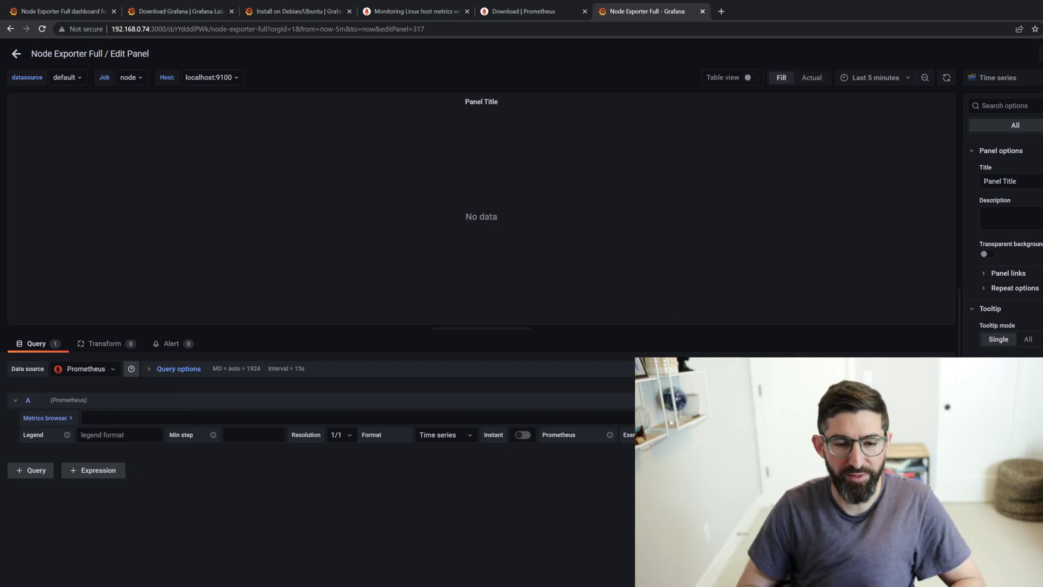
left_click(46, 418)
scroll(120, 497, "down", 3)
scroll(114, 509, "down", 5)
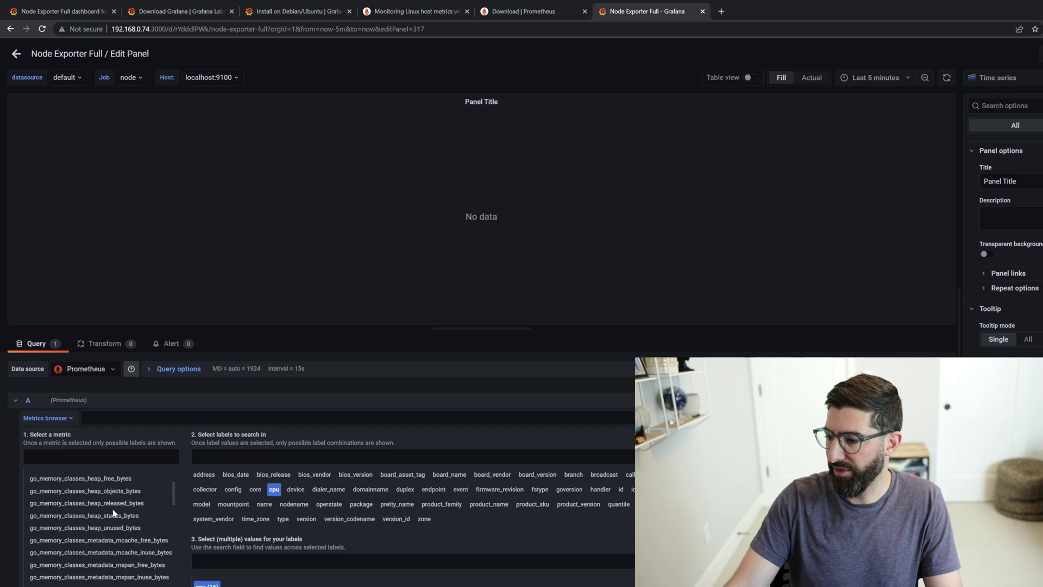
scroll(109, 506, "down", 4)
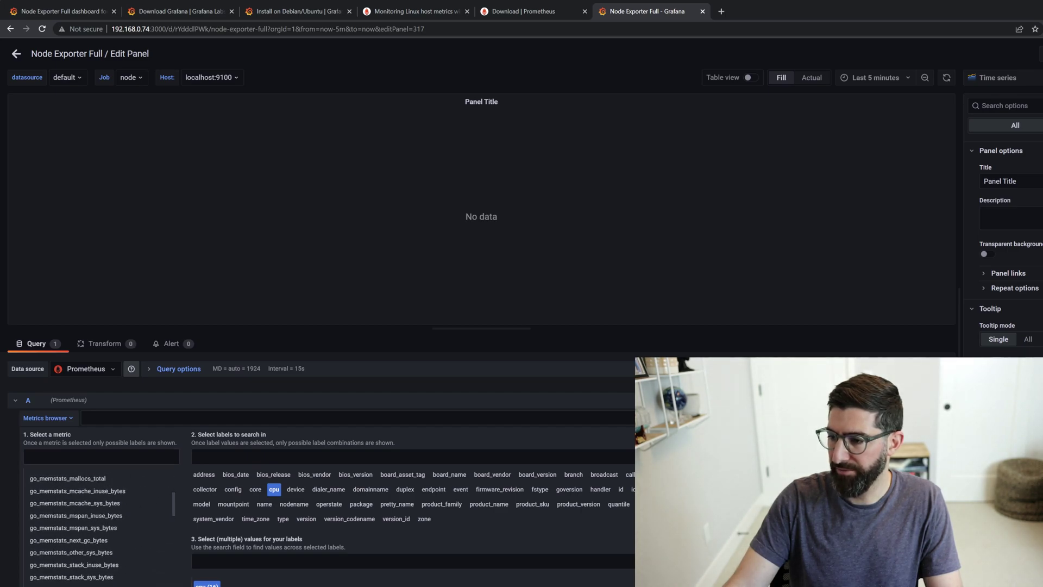
left_click(101, 457)
type("frequ")
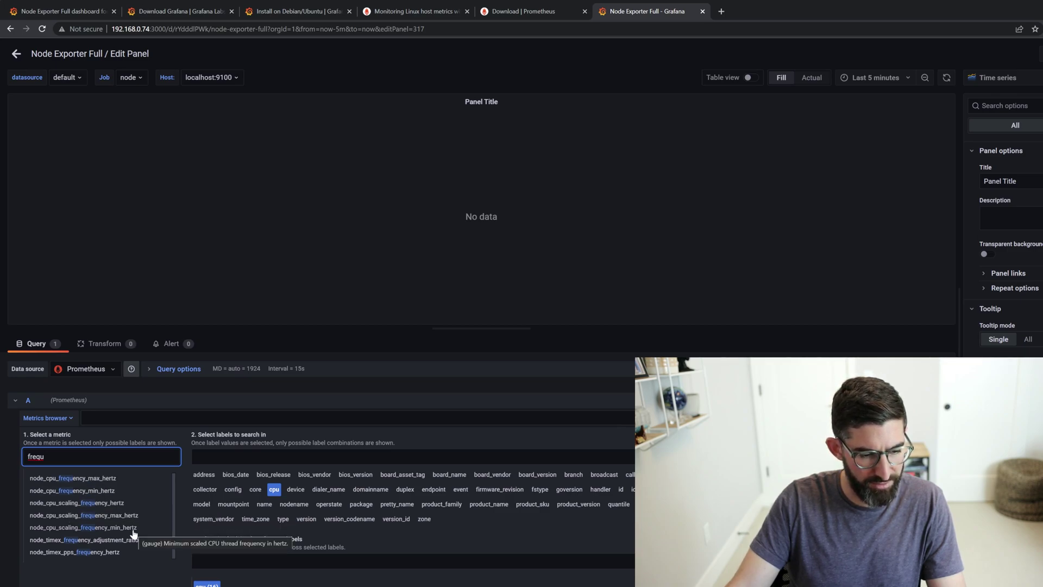
left_click(68, 504)
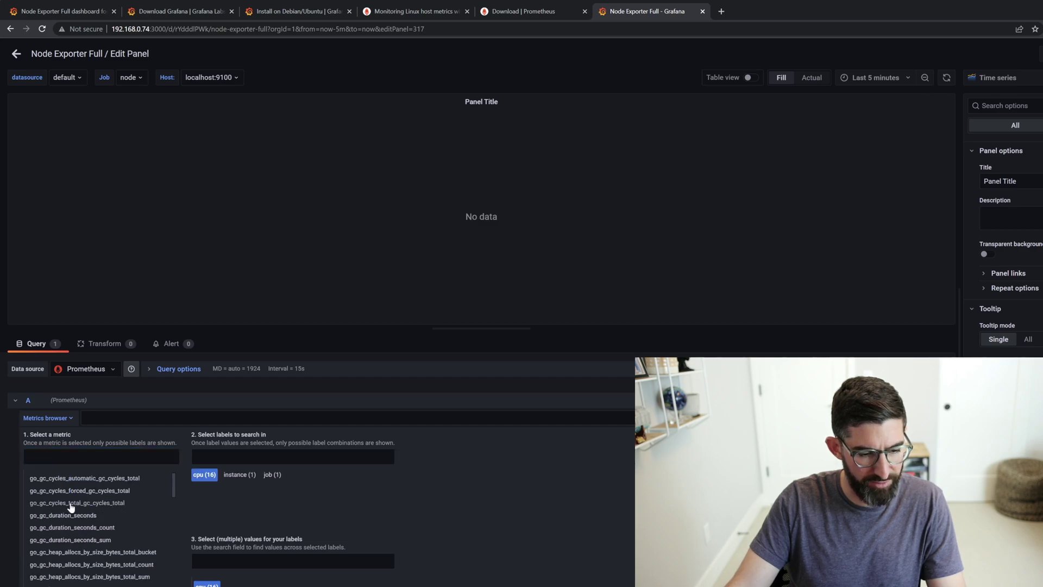
scroll(215, 489, "down", 5)
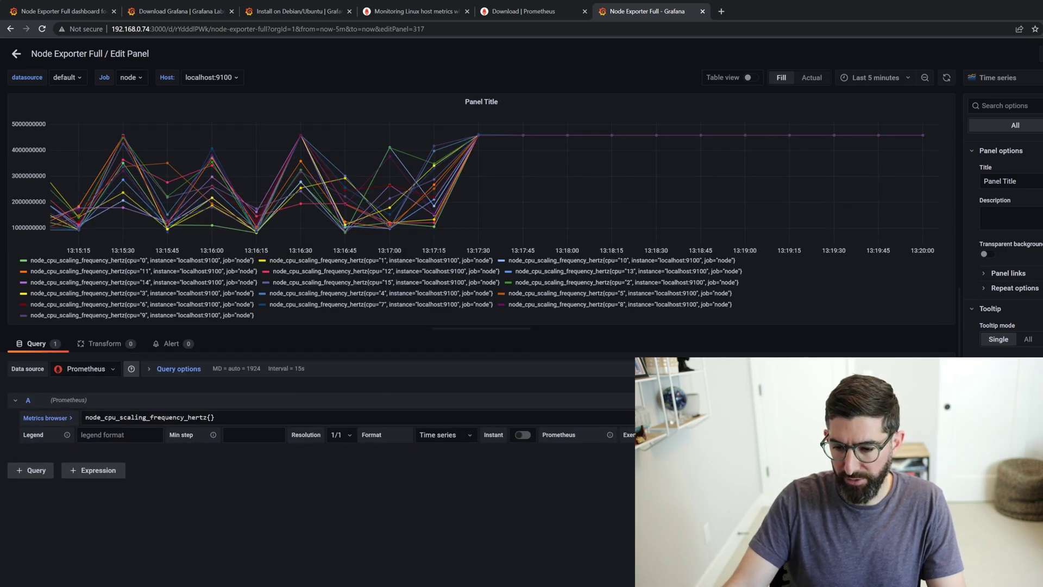
- Title the panel 'CPU Frequency' and keep the Time series visualization
triple_click(1006, 181)
type("CPU F")
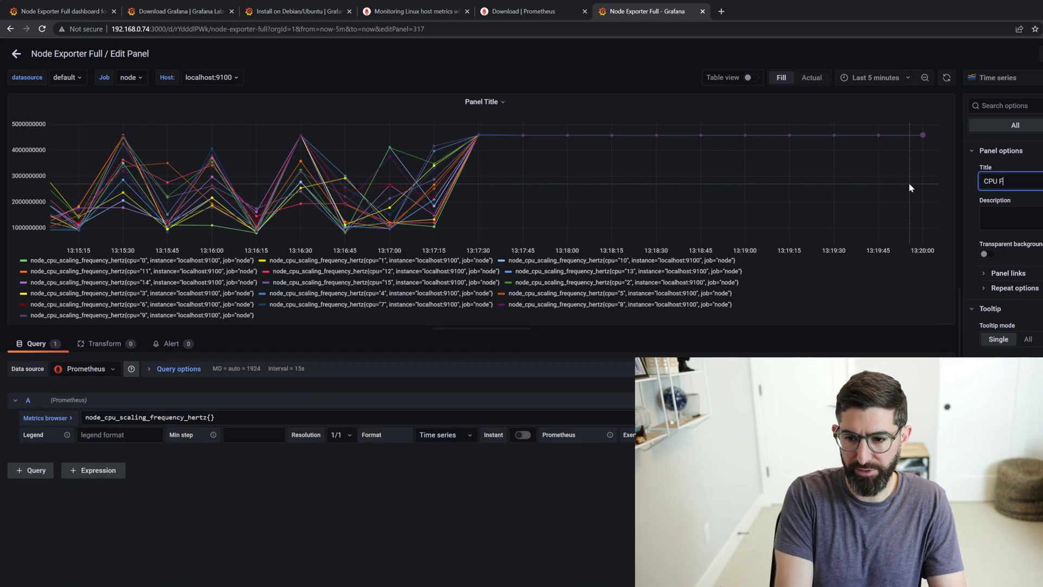
type("requency")
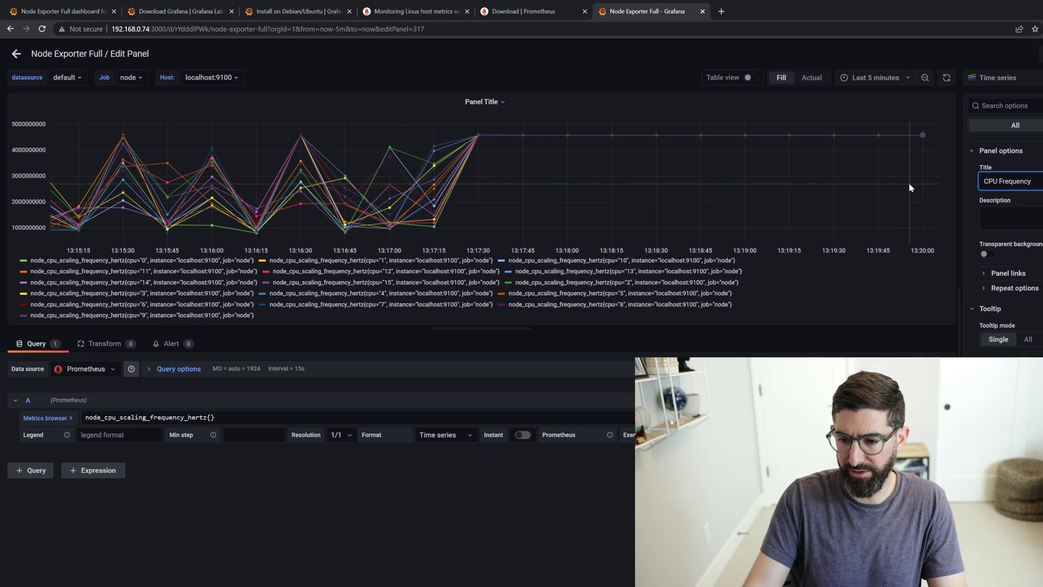
left_click(994, 78)
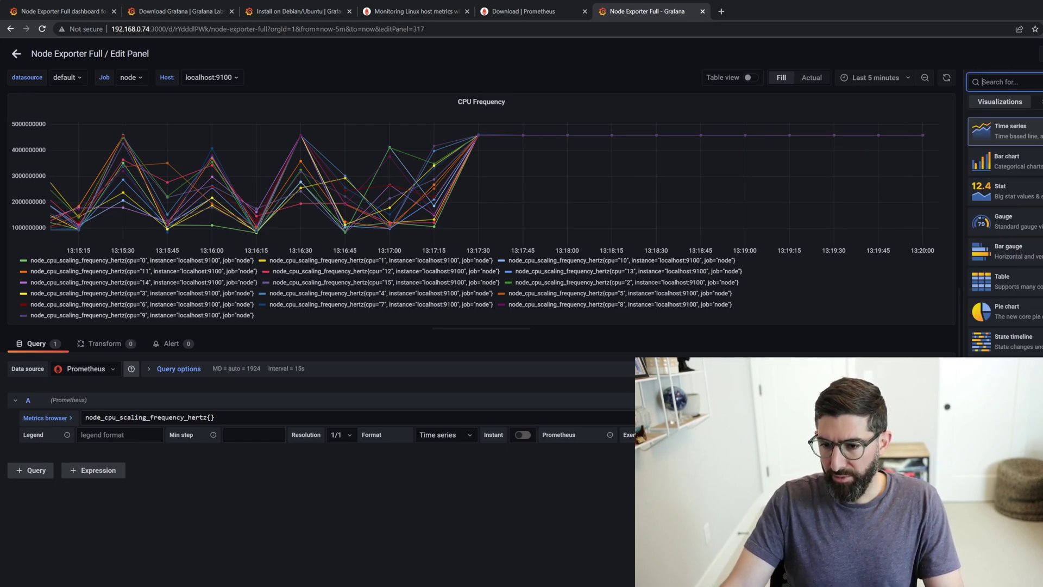
left_click(1014, 136)
left_click(995, 78)
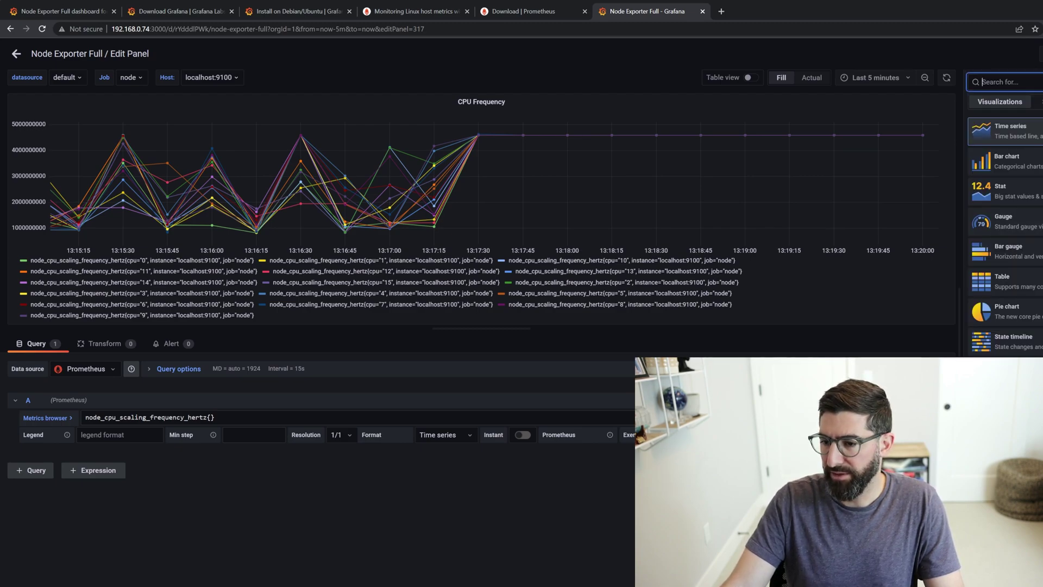
key("super+Up")
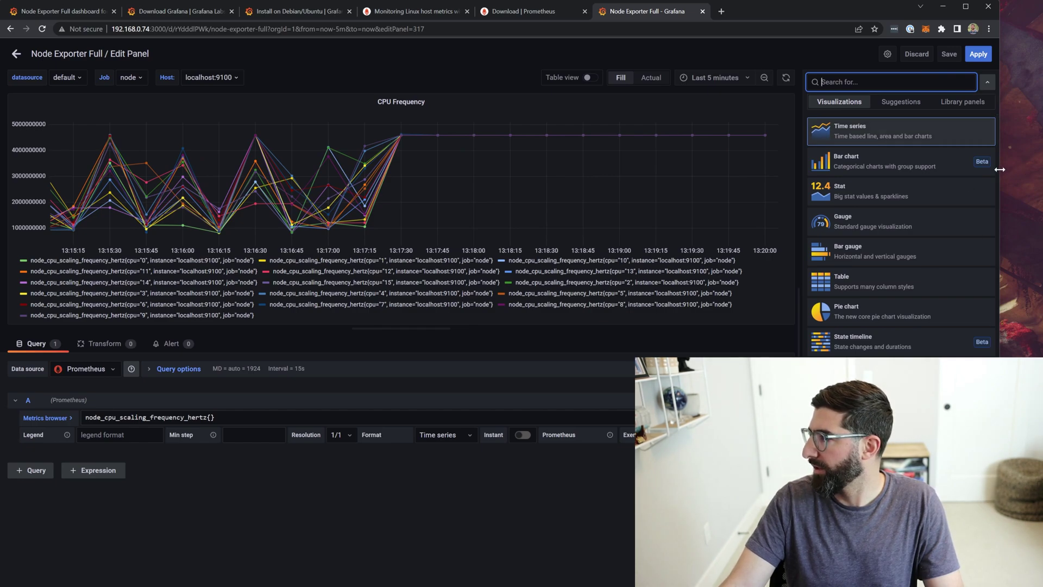
left_click_drag(1000, 169, 1038, 170)
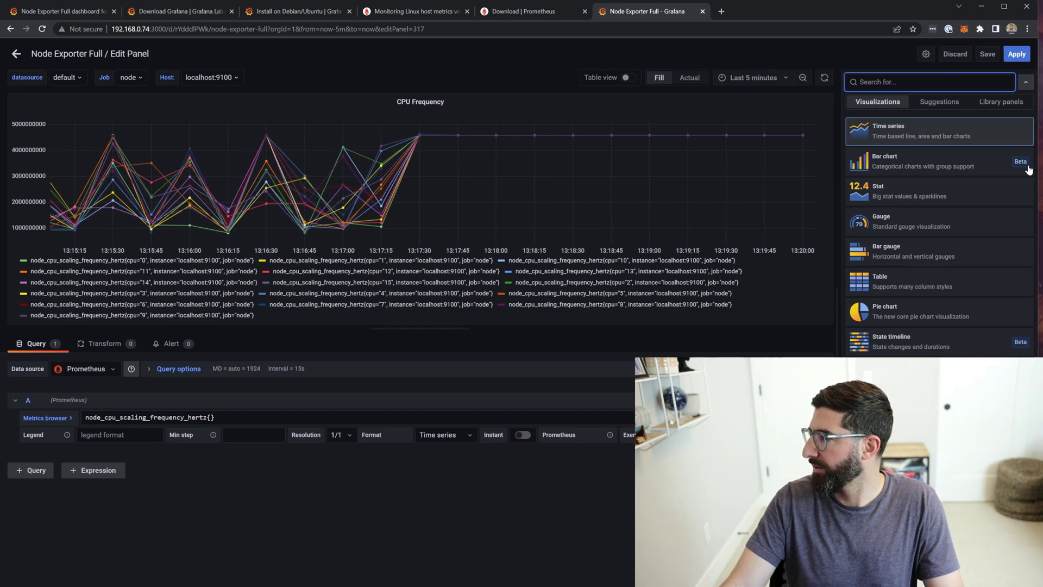
left_click(888, 128)
- Set the panel unit to Hertz, apply it, and make the CPU Frequency panel taller
scroll(945, 326, "down", 5)
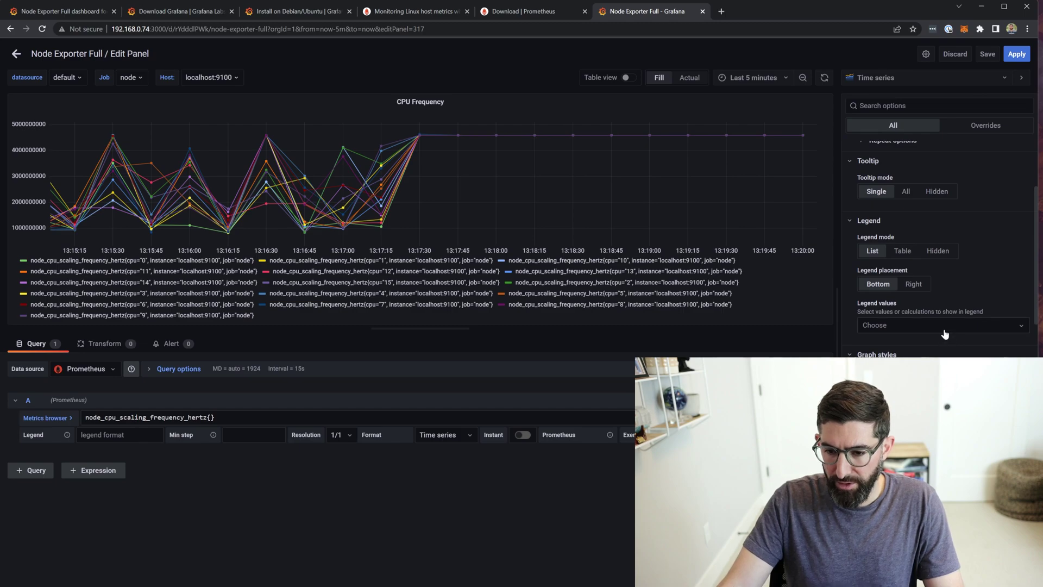
scroll(945, 334, "down", 5)
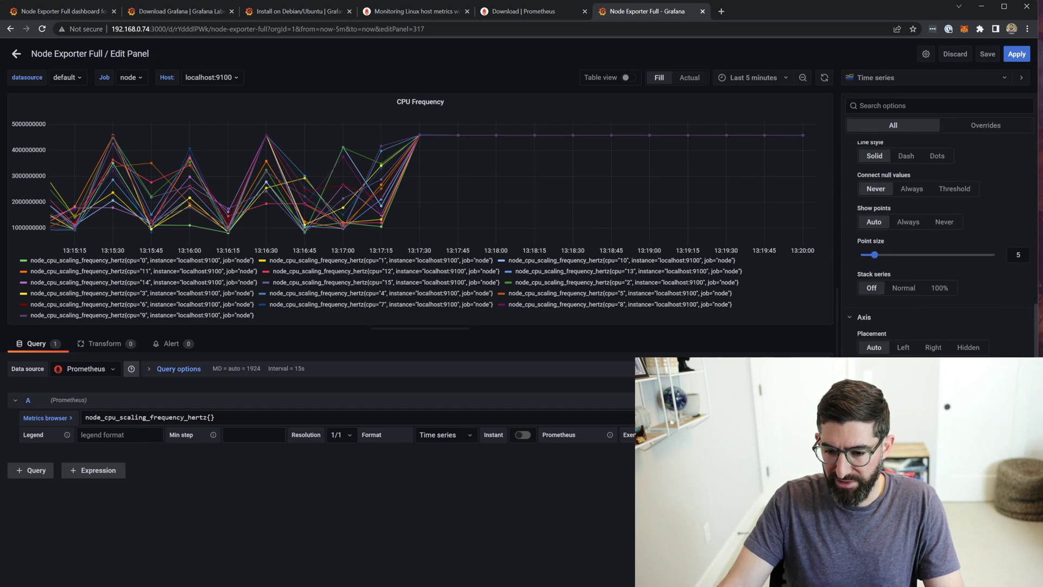
scroll(945, 244, "down", 2)
scroll(945, 244, "down", 3)
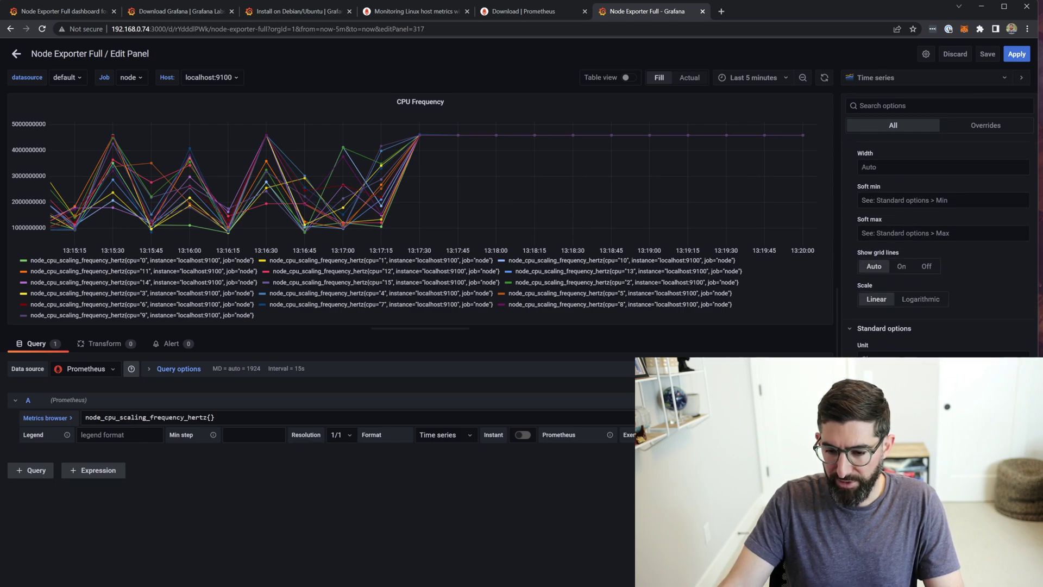
left_click(944, 353)
type("h")
key("Return")
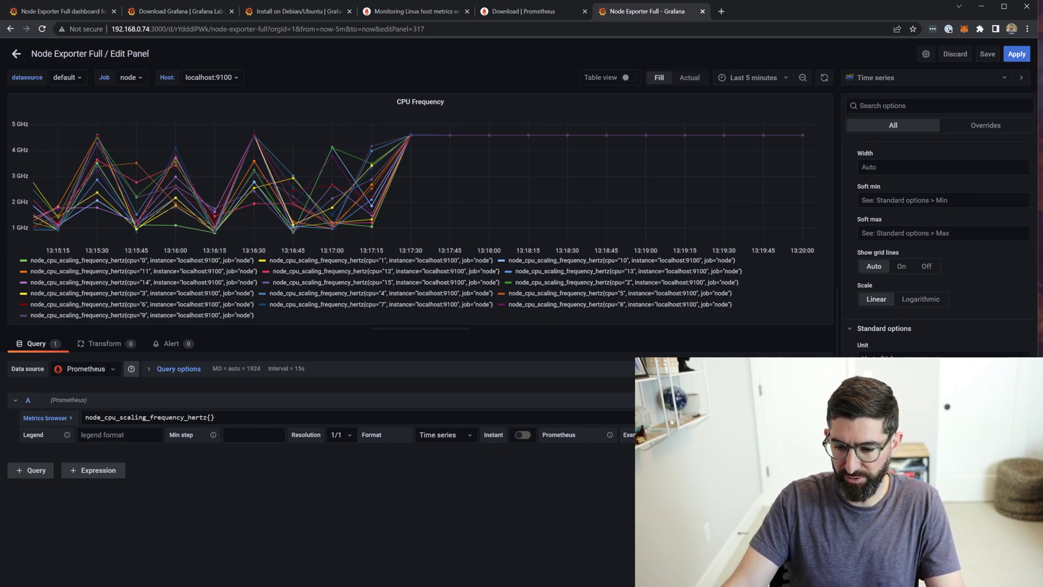
left_click(1016, 54)
left_click_drag(527, 236, 522, 366)
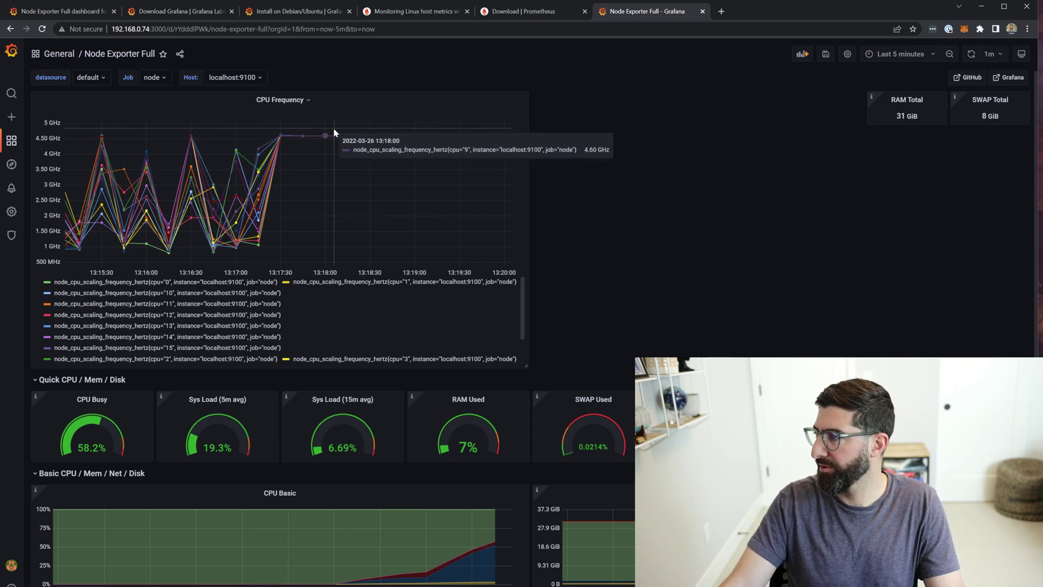
- Save the Node Exporter Full dashboard
left_click(825, 54)
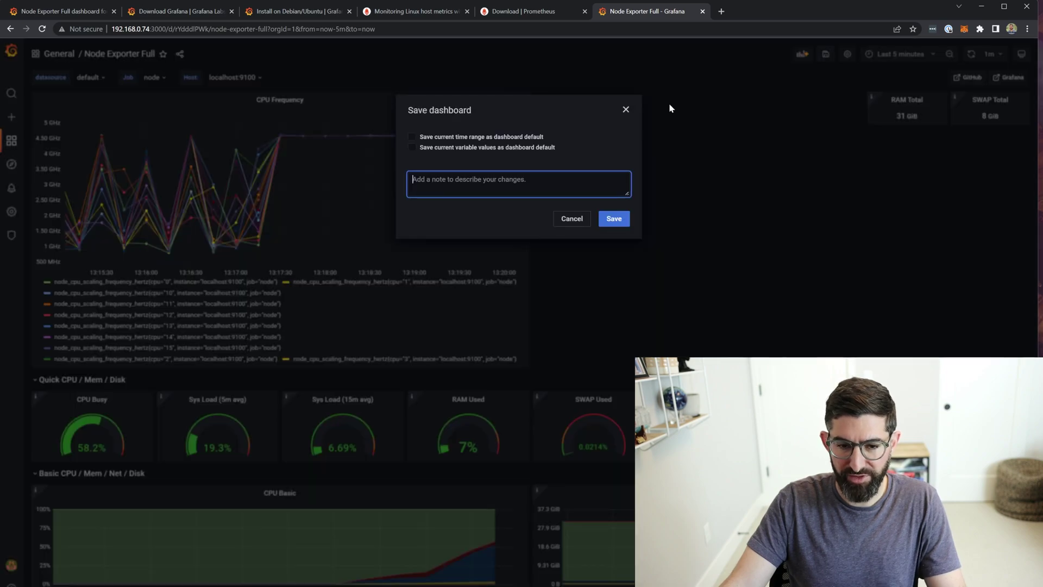
left_click(614, 219)
scroll(624, 217, "down", 8)
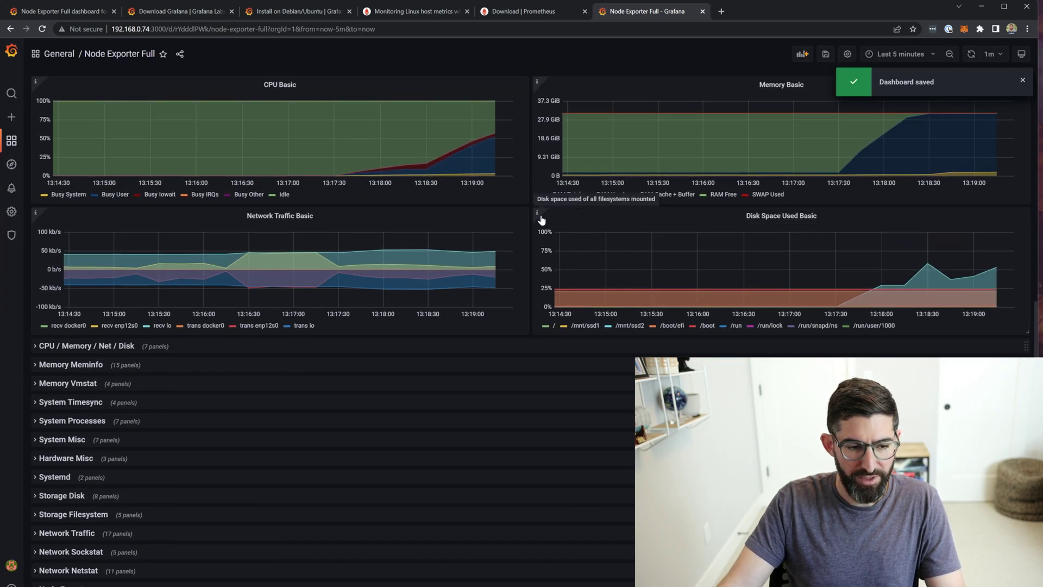
- Expand the Hardware Misc row to show CPU temperatures around 69–74 °C
left_click(34, 458)
scroll(163, 435, "down", 1)
scroll(659, 349, "down", 5)
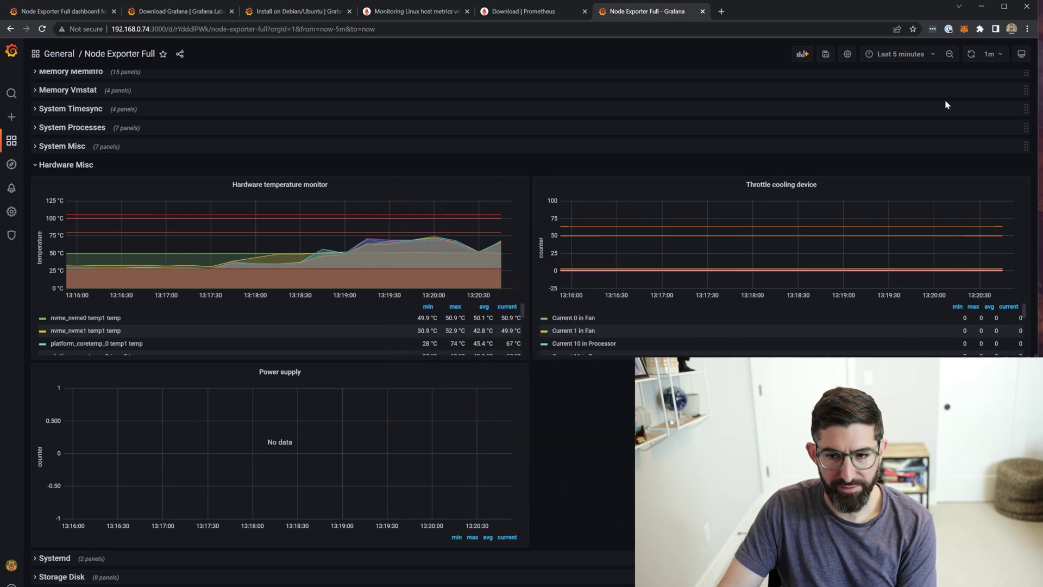
mouse_move(492, 240)
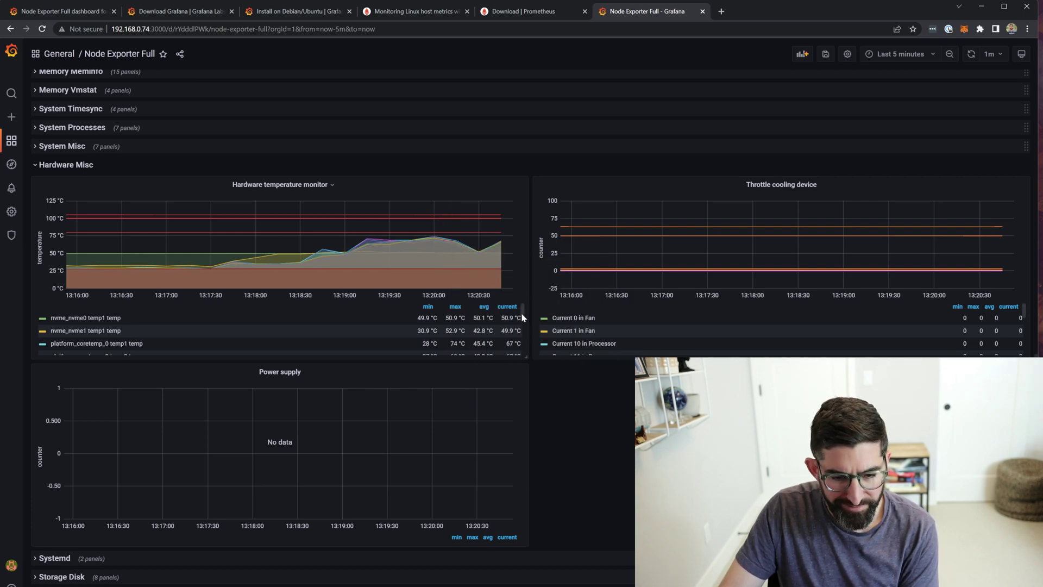
key("alt+Tab")
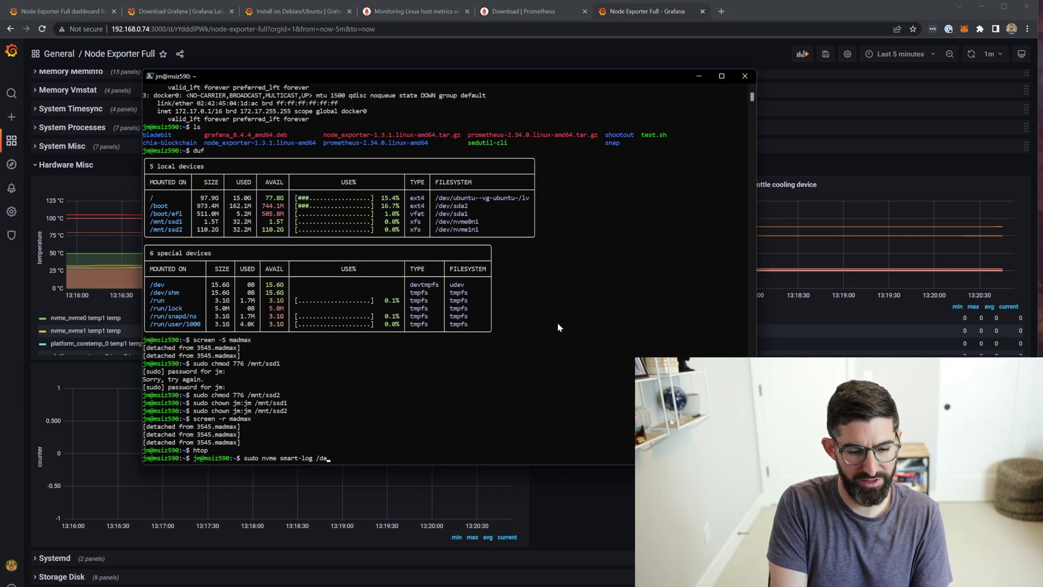
- Run sudo nvme smart-log for /dev/nvme0n1 and /dev/nvme1n1, both reporting 51 C, then return to Grafana
type("e0n1")
key("Return")
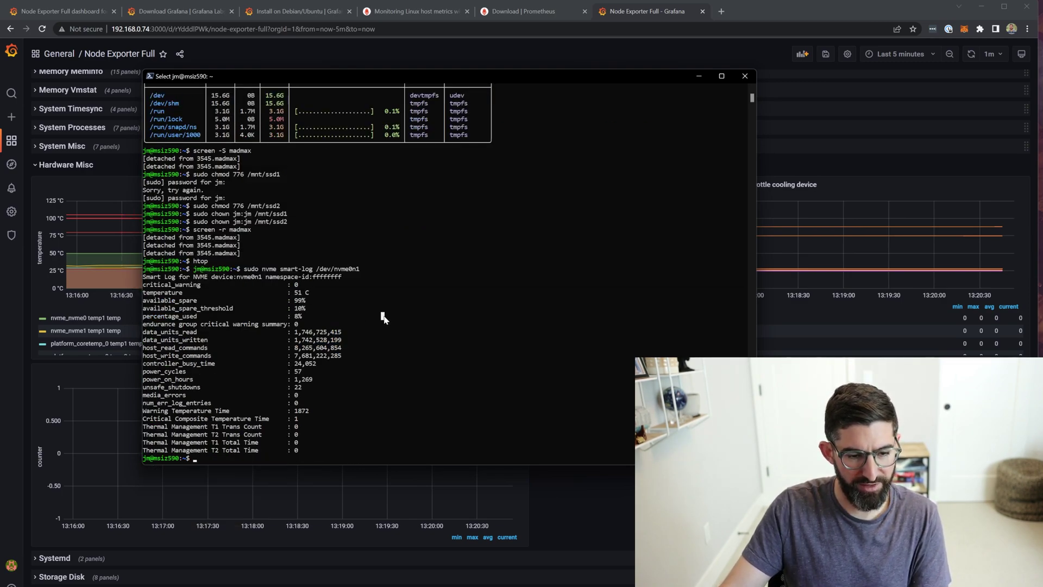
key("Up")
key("BackSpace")
type("1")
key("Return")
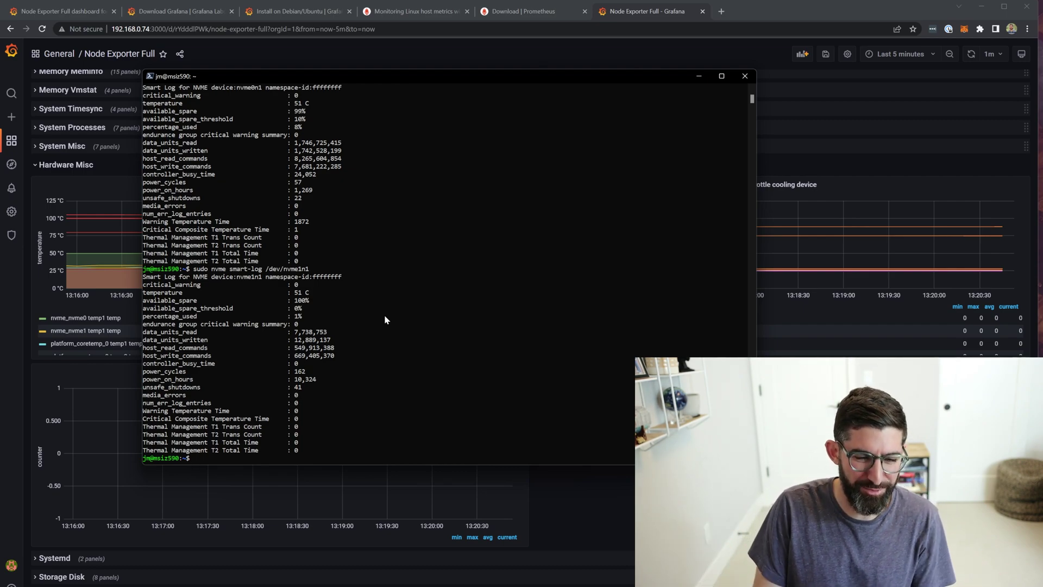
left_click(647, 10)
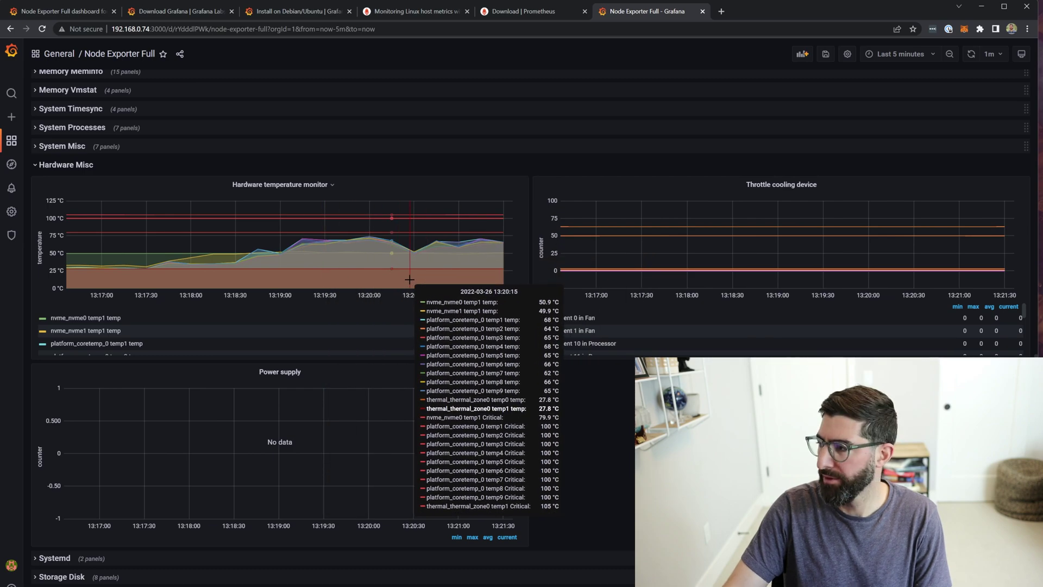
scroll(402, 293, "up", 15)
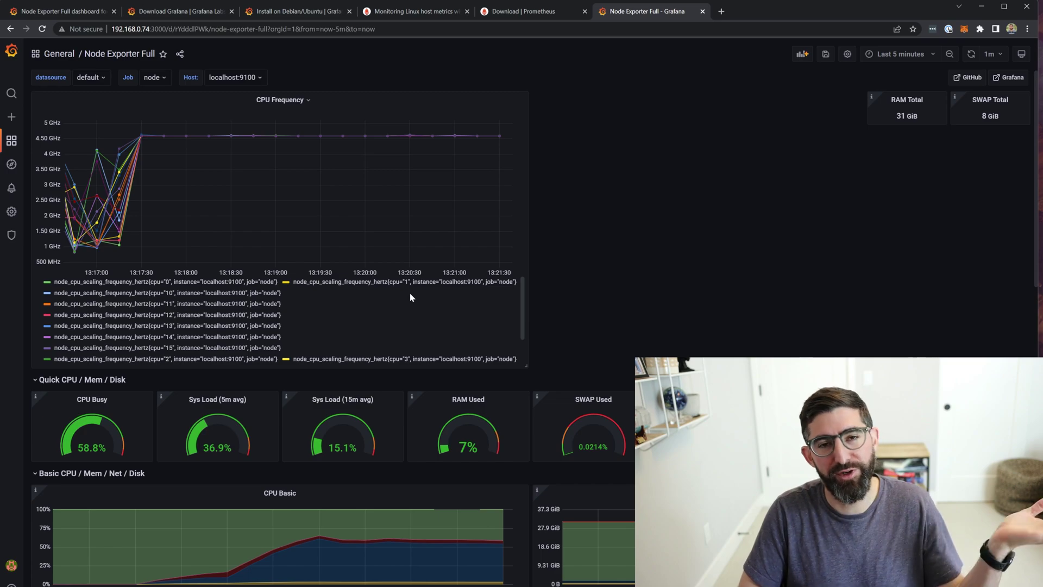
scroll(409, 292, "down", 5)
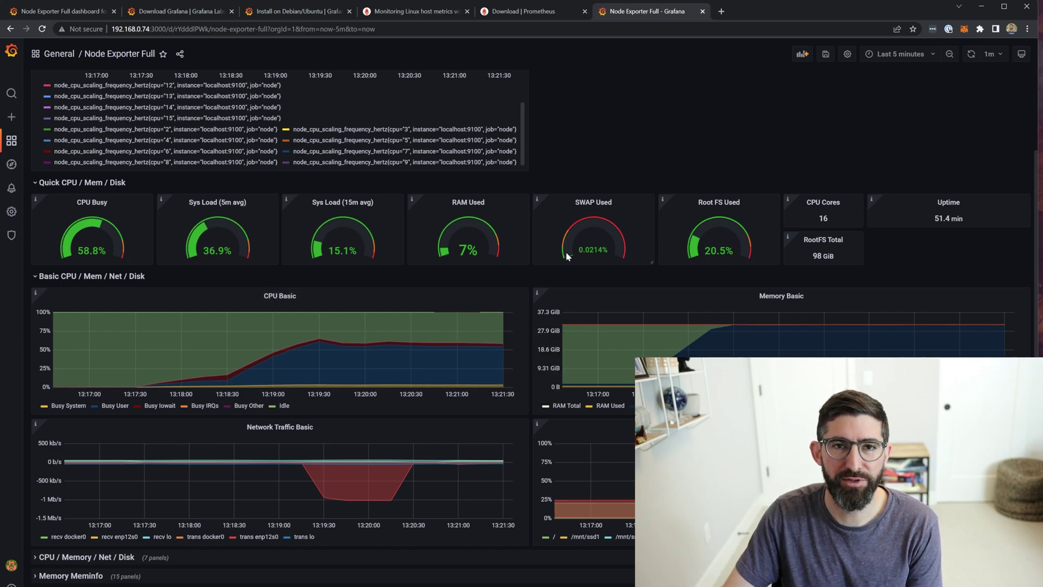
scroll(557, 255, "down", 10)
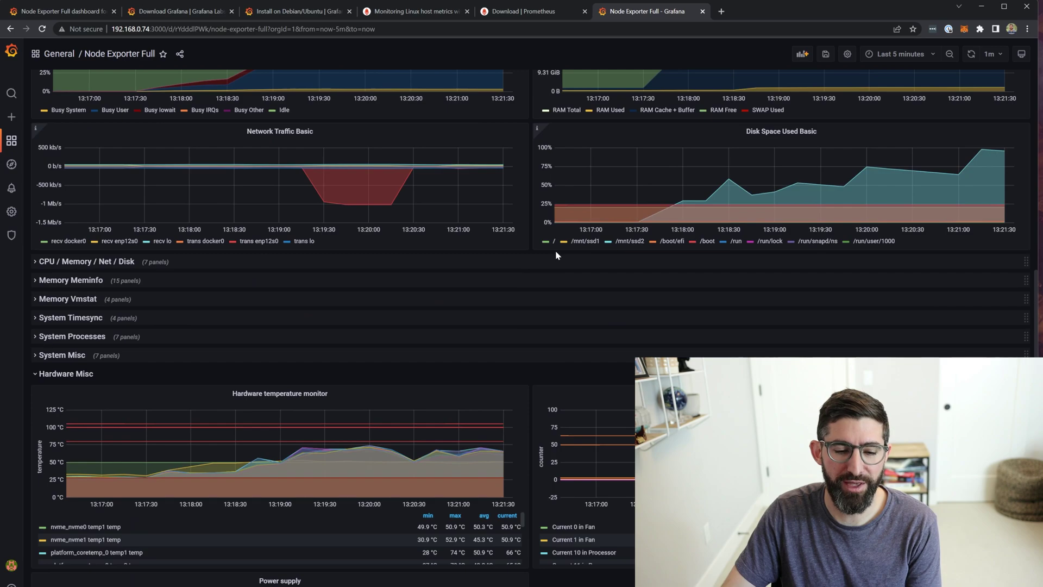